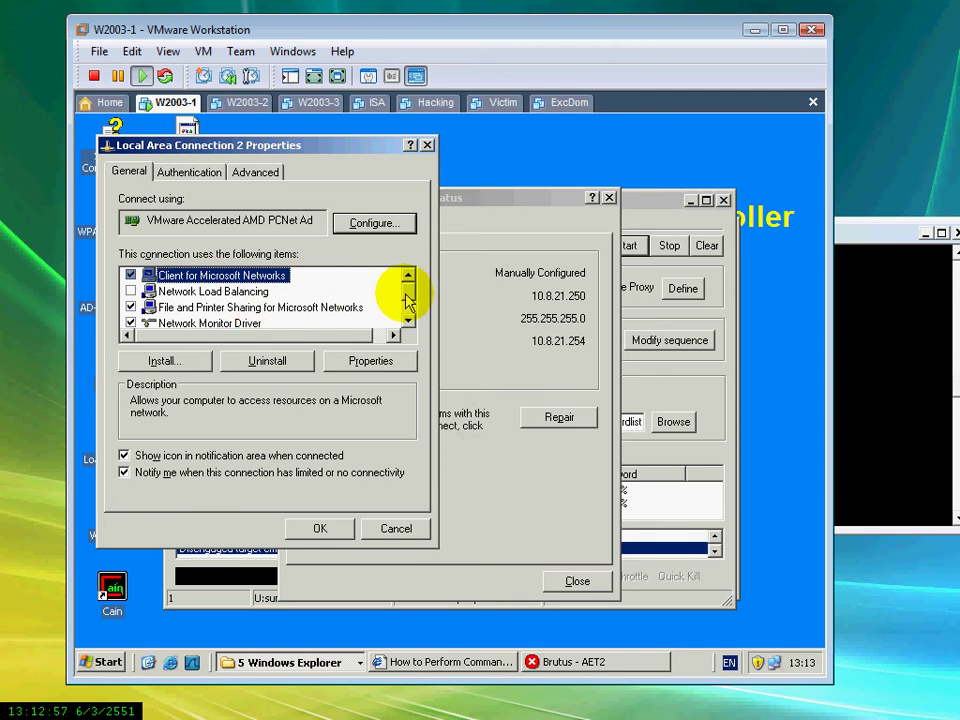
- Open Internet Protocol (TCP/IP) properties for Local Area Connection 2, showing static IP 10.8.21.250 and gateway 10.8.21.254
{"action": "scroll", "coordinate": [407, 292], "scroll_direction": "down", "scroll_amount": 2}
{"action": "double_click", "coordinate": [255, 309]}
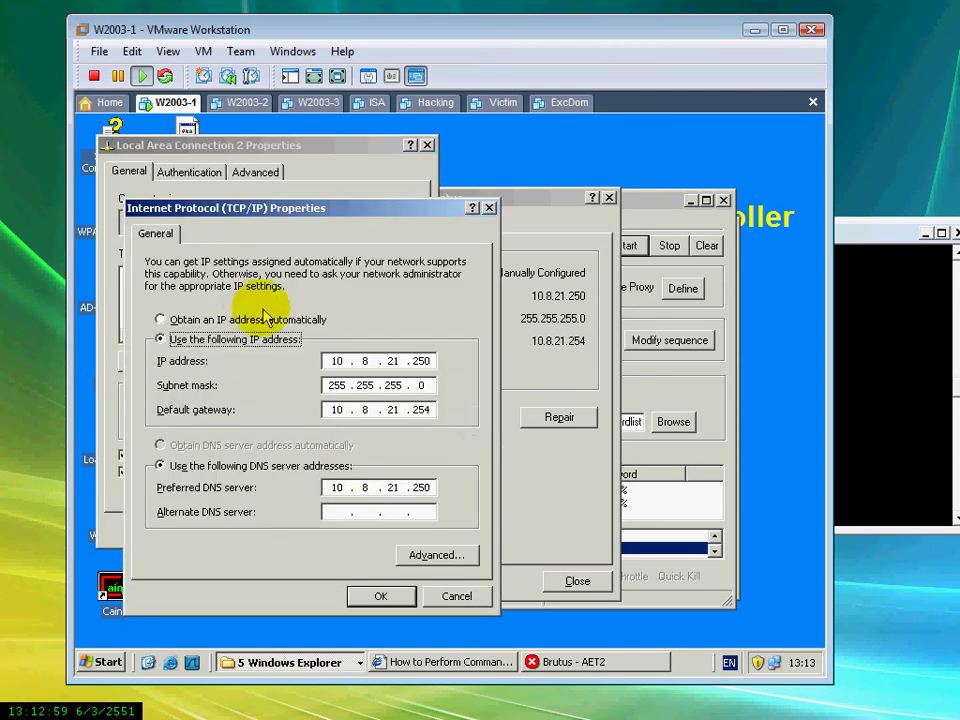
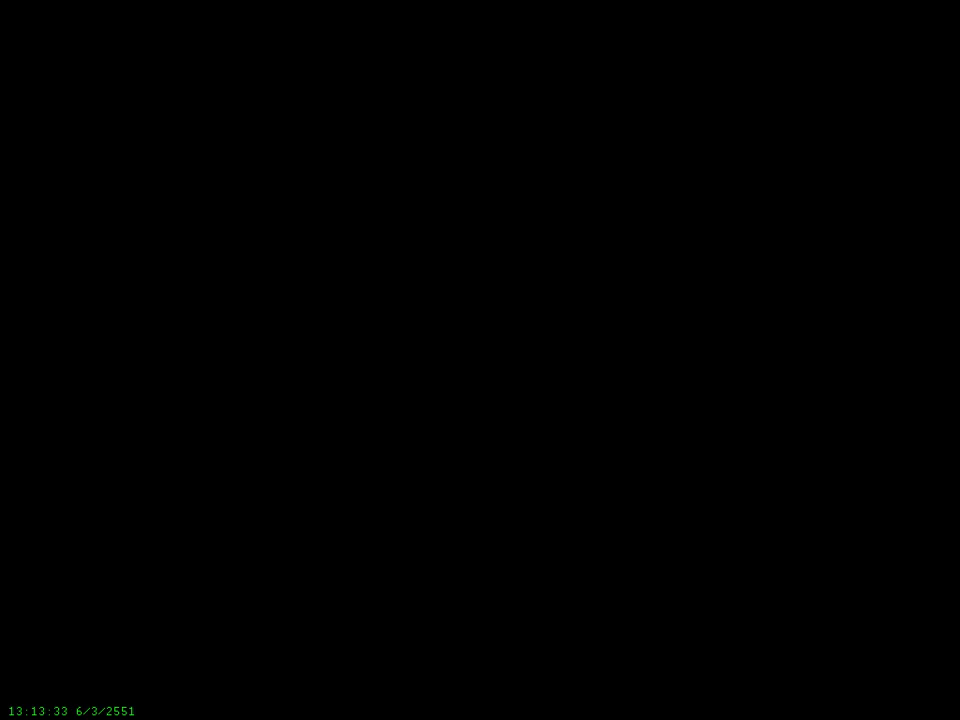
- Leave the black screen, revisit the Set IP overview, then return to the APIPA 169.254.162.75 example
{"action": "key", "text": "space"}
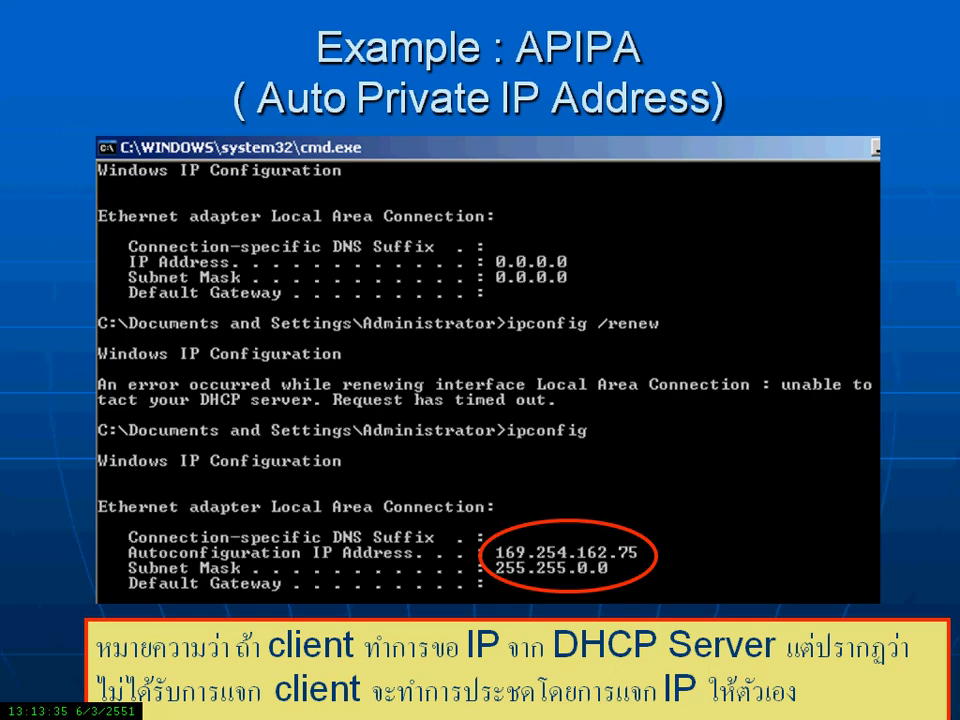
{"action": "key", "text": "Page_Up"}
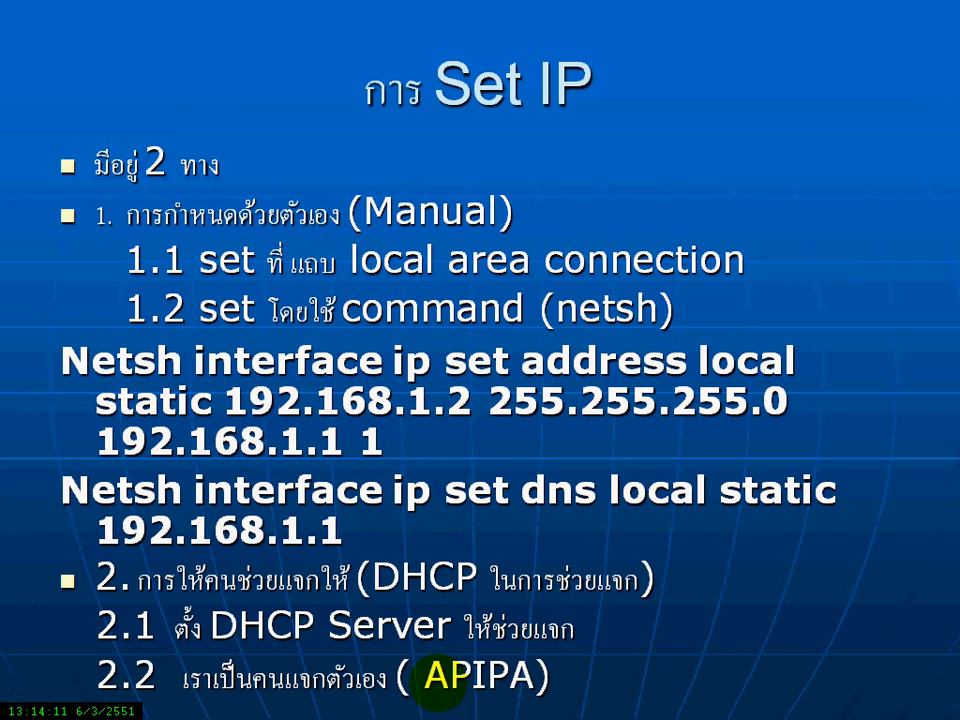
{"action": "left_click", "coordinate": [432, 672]}
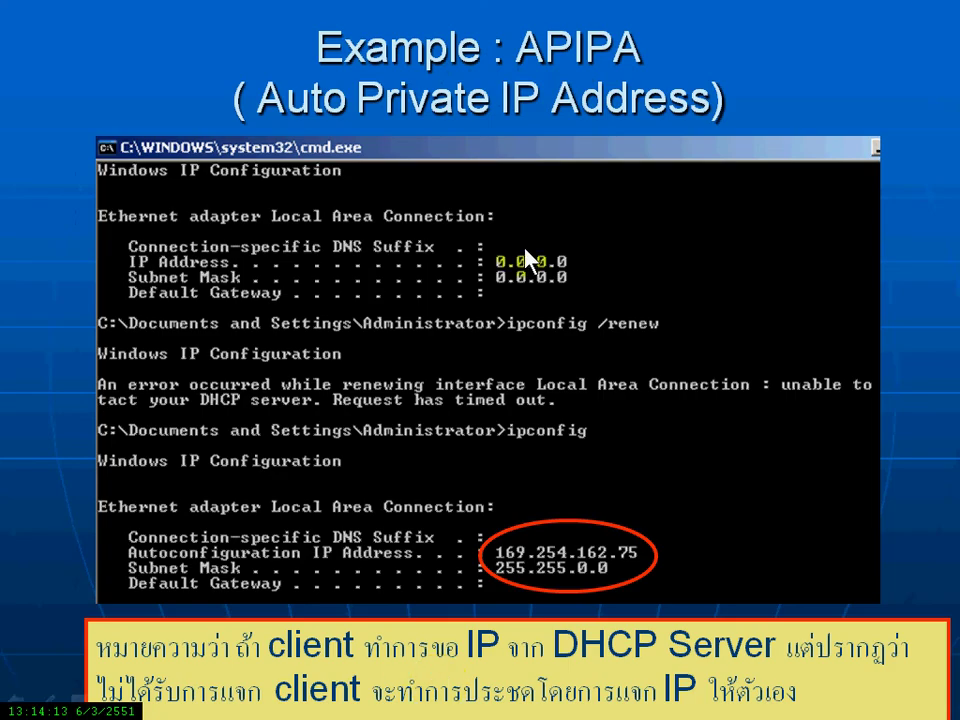
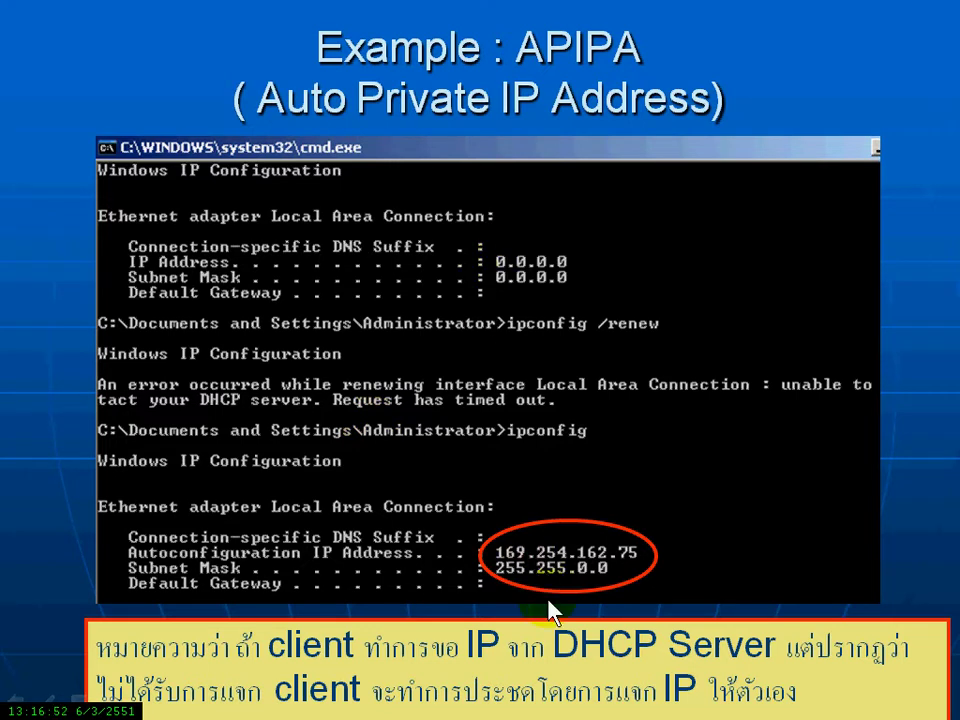
- Move the slide show from the APIPA example to the command list slide (Getmac through netstat)
{"action": "left_click", "coordinate": [549, 492]}
{"action": "key", "text": "Page_Up"}
{"action": "left_click", "coordinate": [550, 488]}
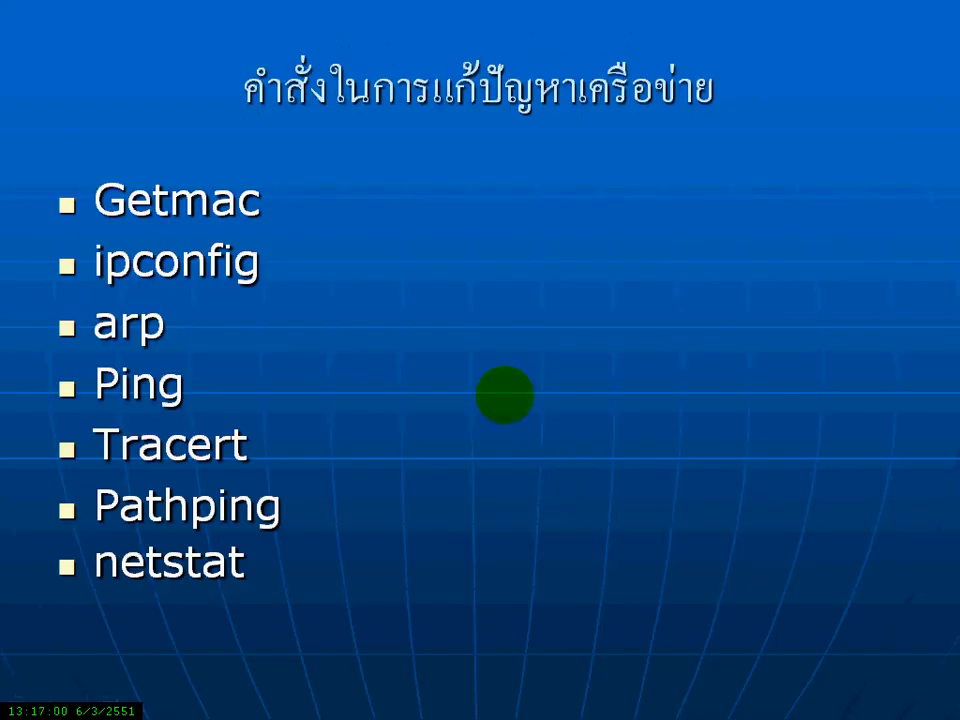
- Show the IPConfig slide, return to the command list, end the show, and switch to VM W2003-1
{"action": "left_click", "coordinate": [313, 238]}
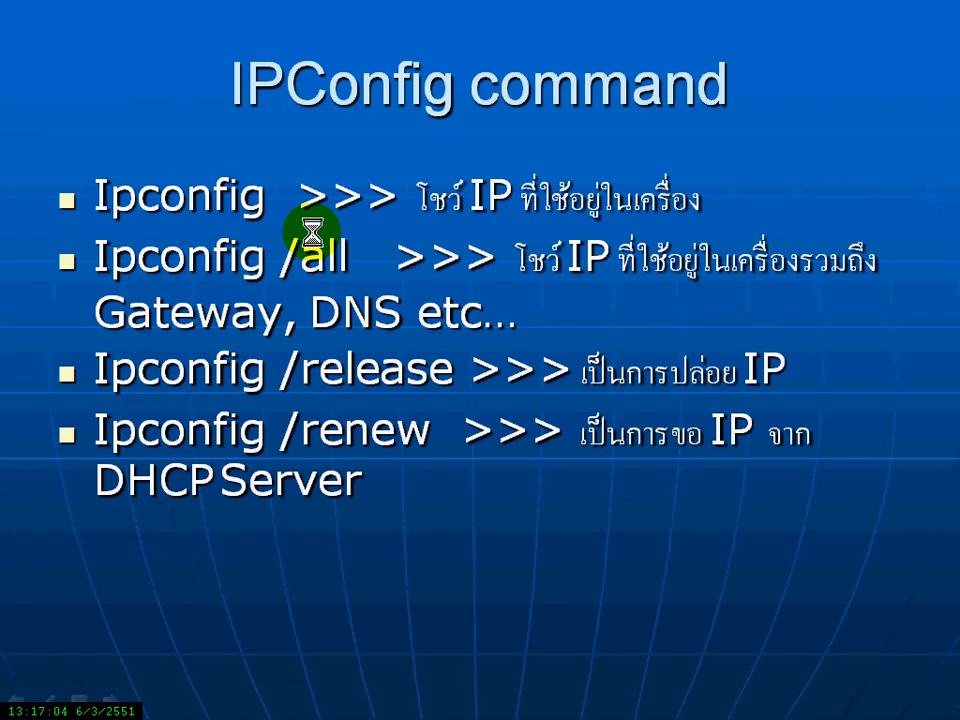
{"action": "left_click", "coordinate": [313, 232]}
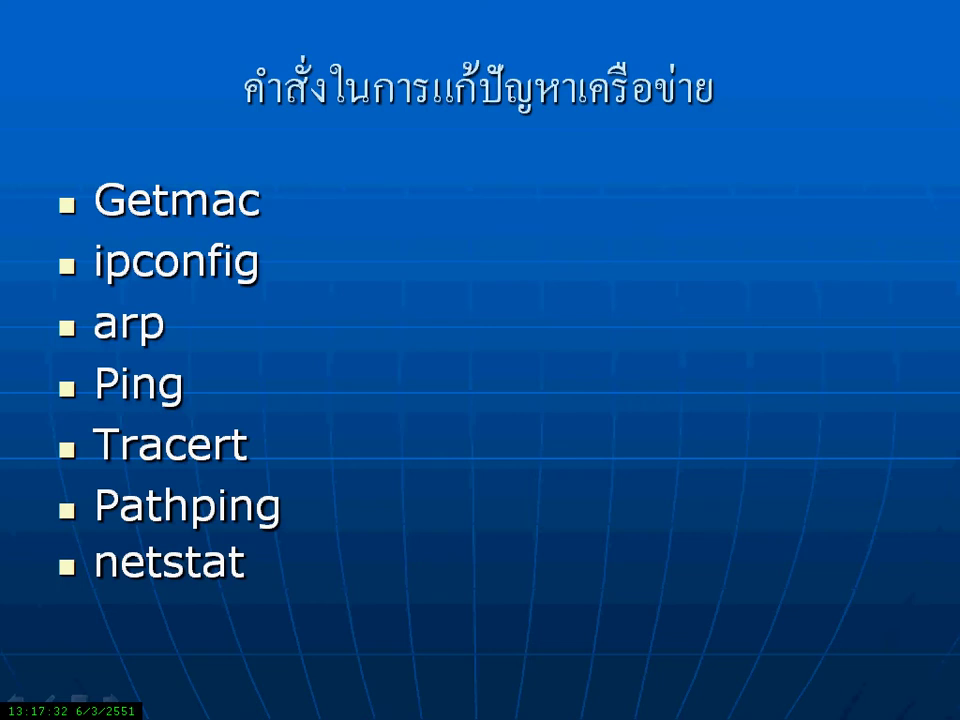
{"action": "key", "text": "space"}
{"action": "key", "text": "space"}
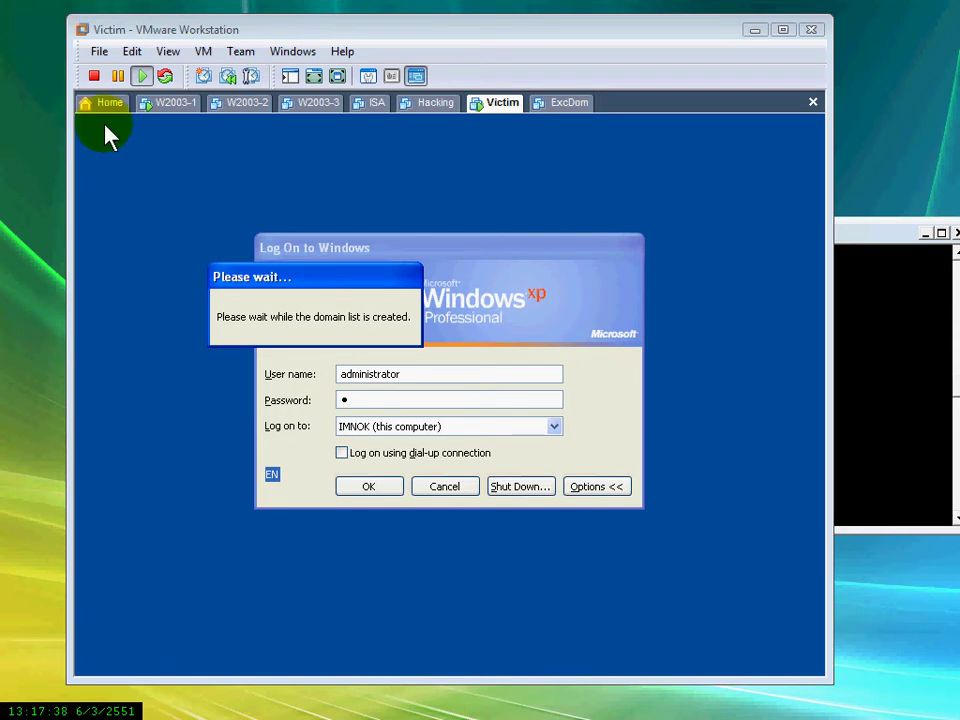
{"action": "left_click", "coordinate": [155, 108]}
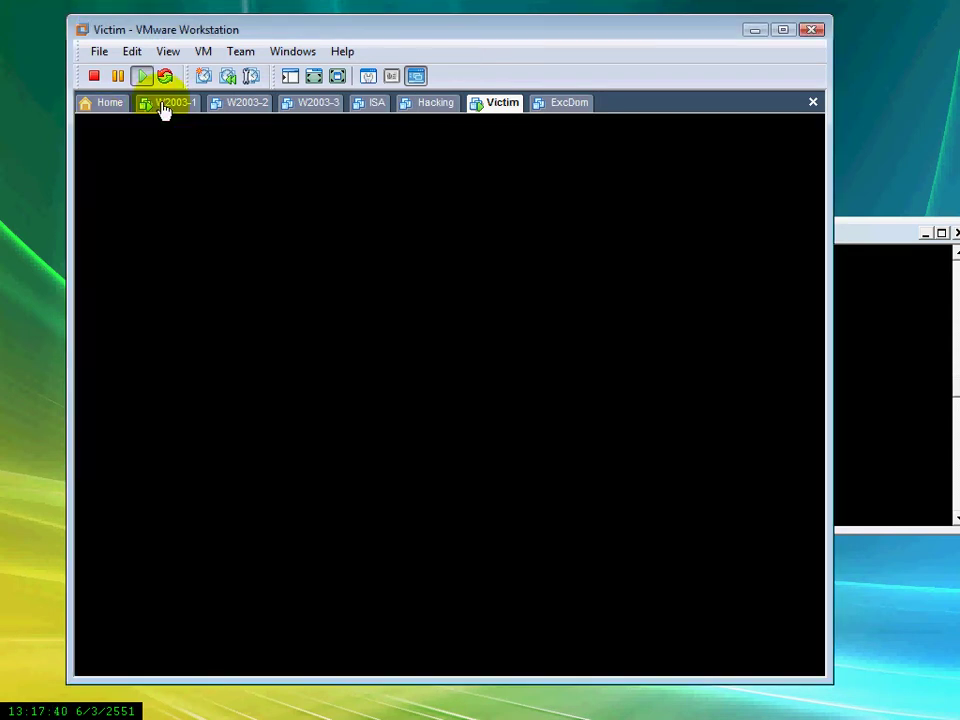
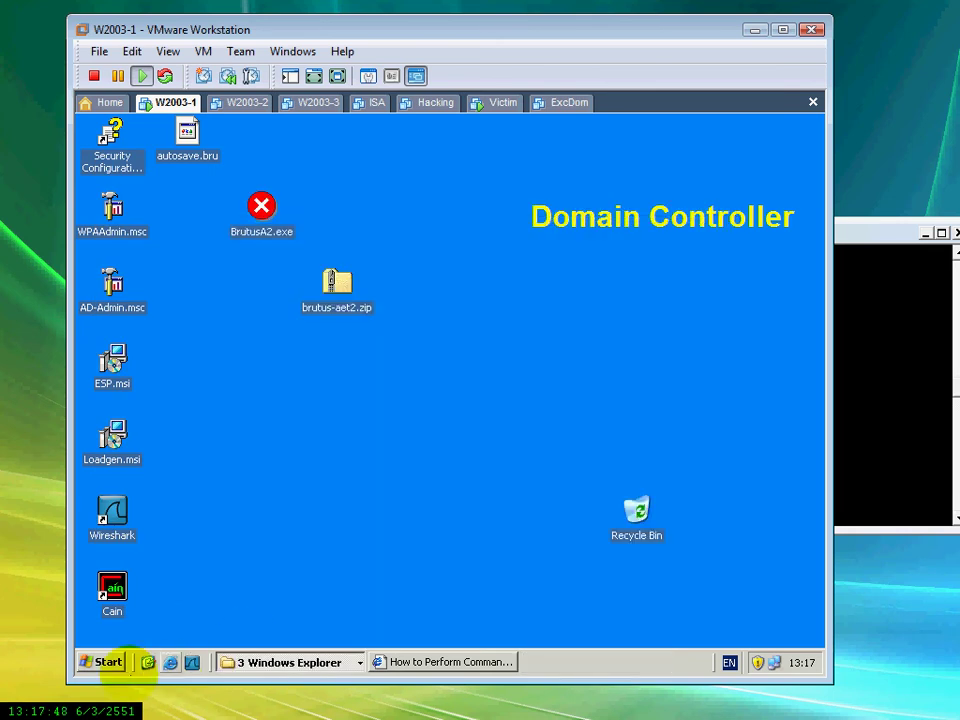
{"action": "left_click", "coordinate": [112, 664]}
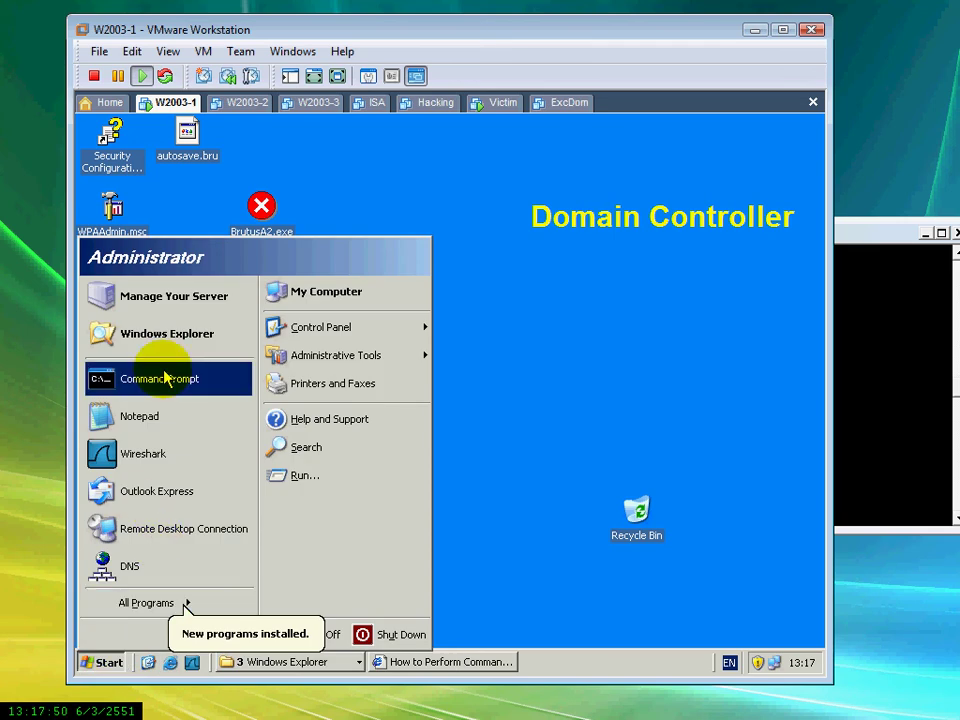
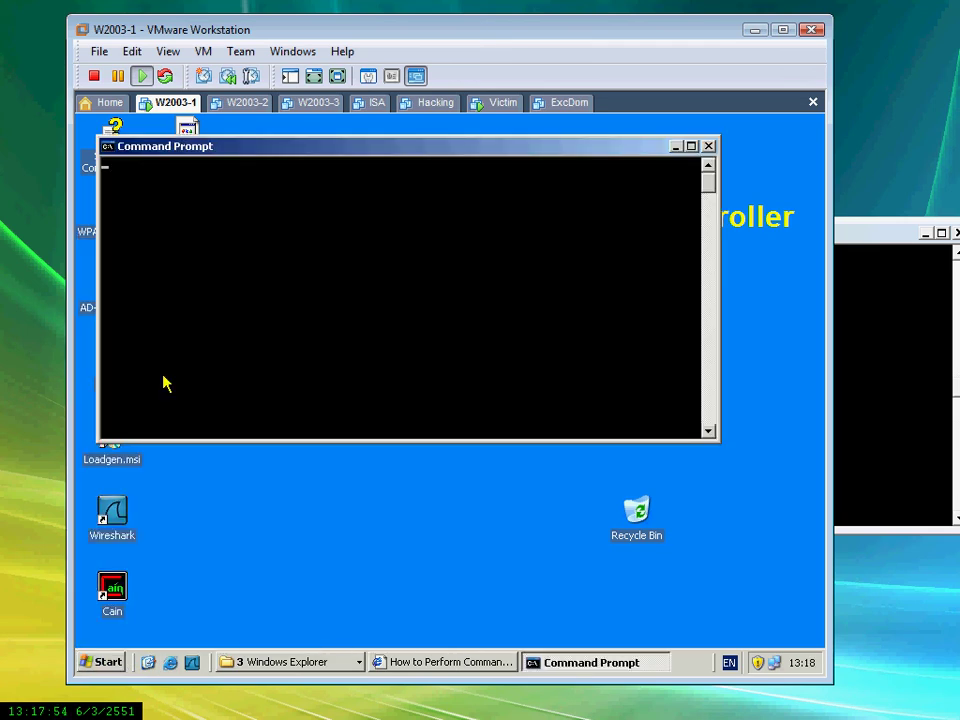
{"action": "type", "text": "tr"}
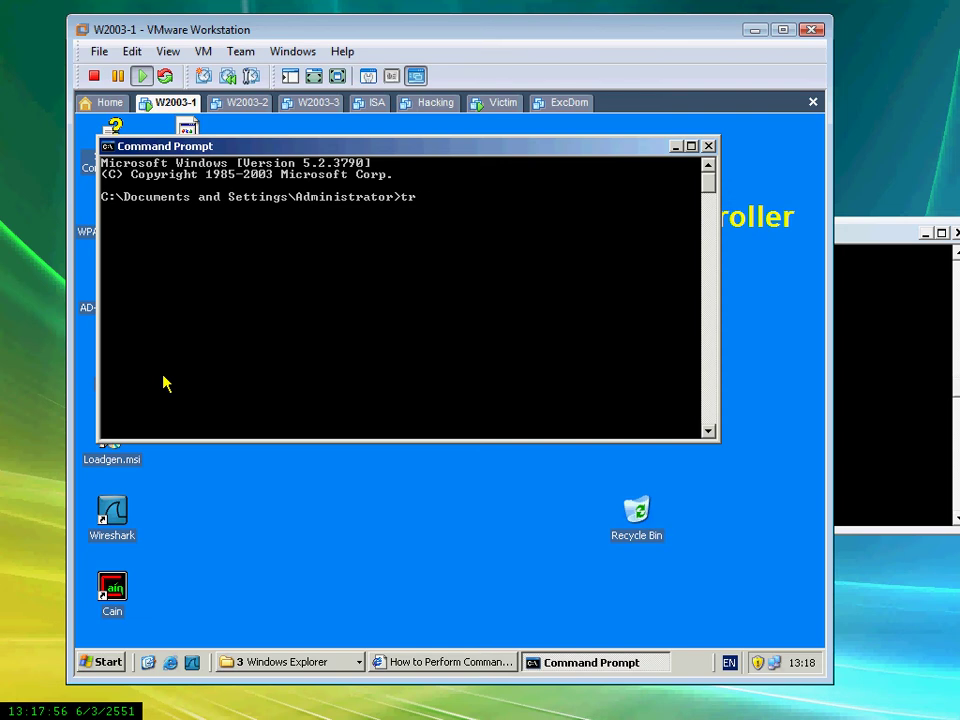
{"action": "type", "text": "acert www.micrsoft"}
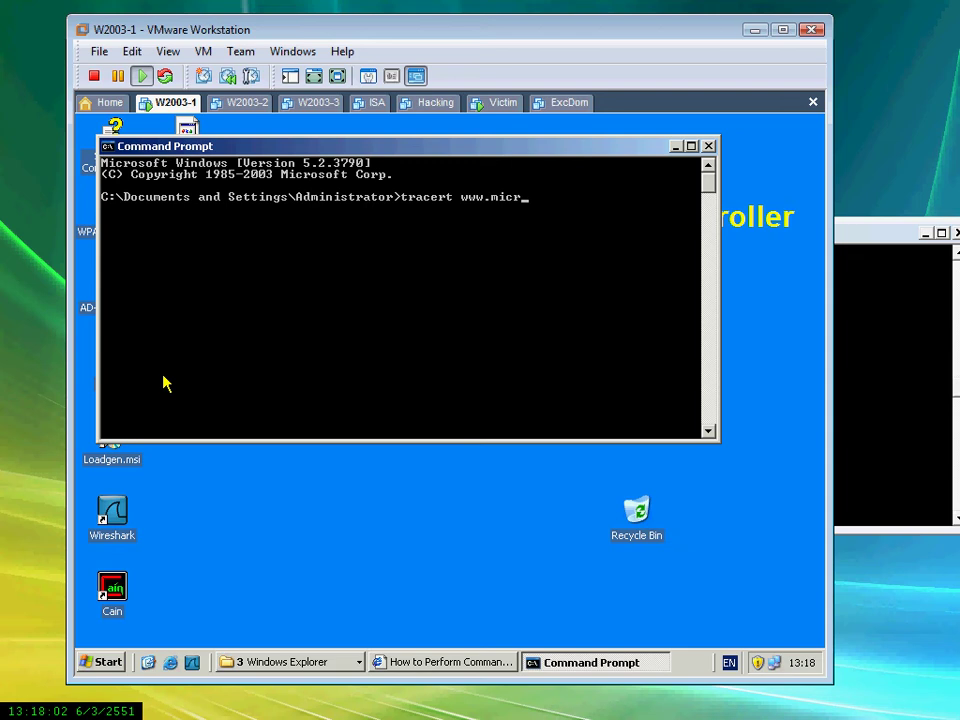
{"action": "key", "text": "BackSpace"}
{"action": "key", "text": "BackSpace"}
{"action": "key", "text": "BackSpace"}
{"action": "key", "text": "BackSpace"}
{"action": "type", "text": "osoft.com"}
{"action": "key", "text": "Return"}
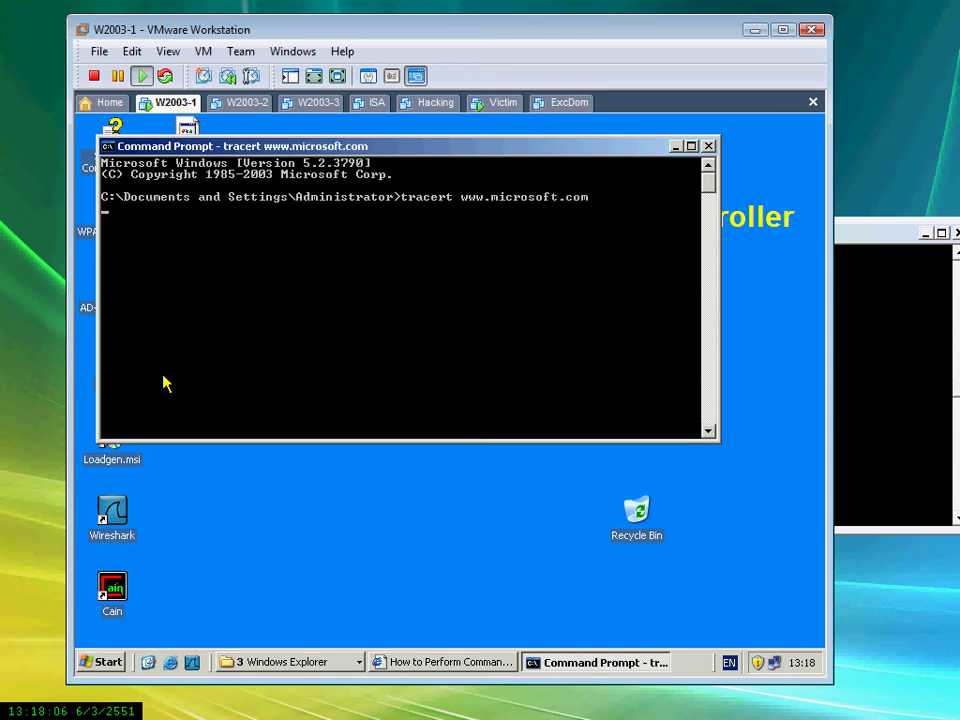
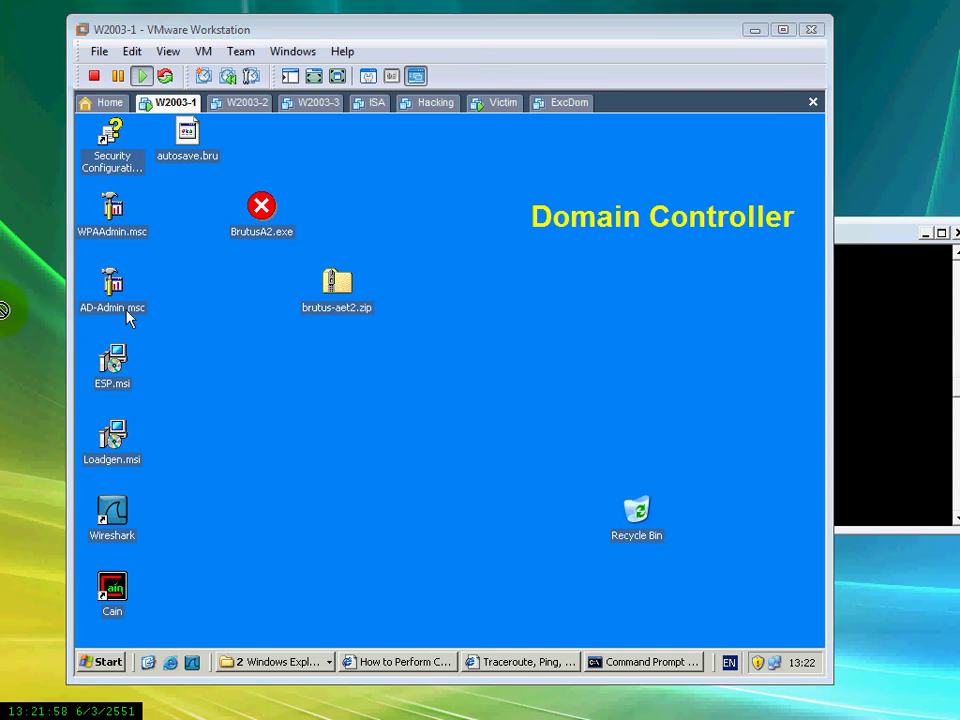
- Copy vr.exe from the host's VirtualRoute7.2 folder onto the W2003-1 virtual machine's desktop
{"action": "left_click_drag", "start_coordinate": [4, 310], "coordinate": [261, 324]}
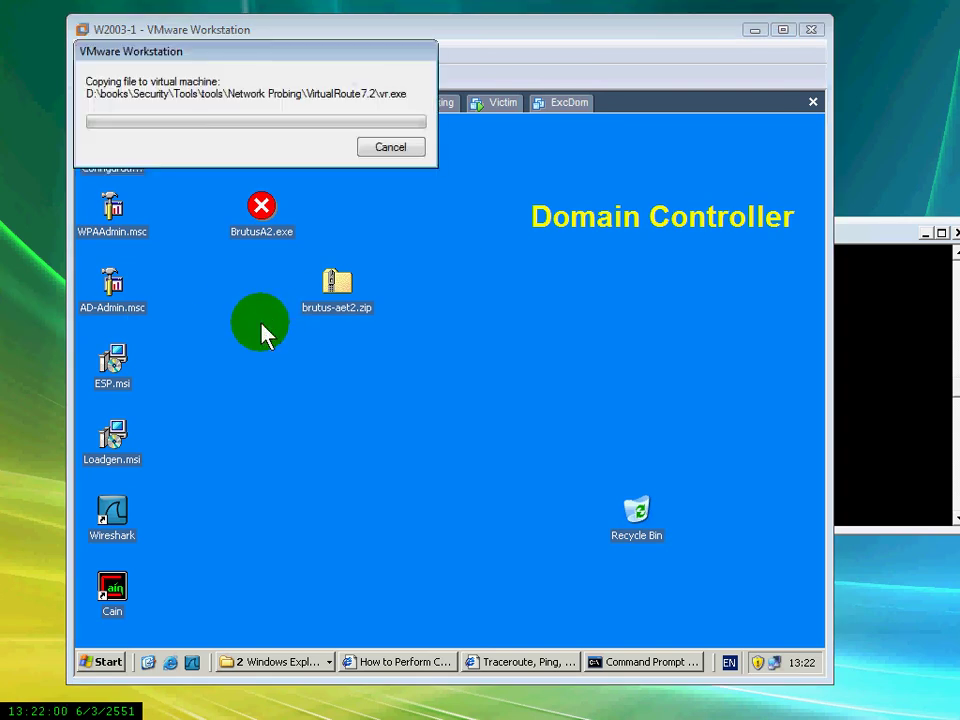
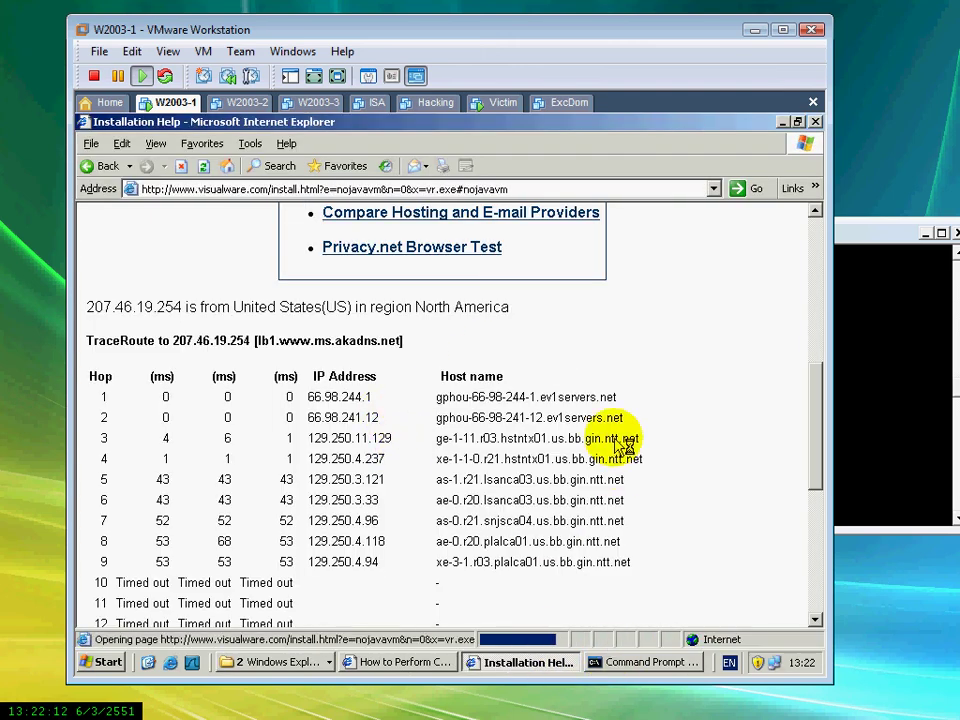
{"action": "left_click", "coordinate": [590, 404]}
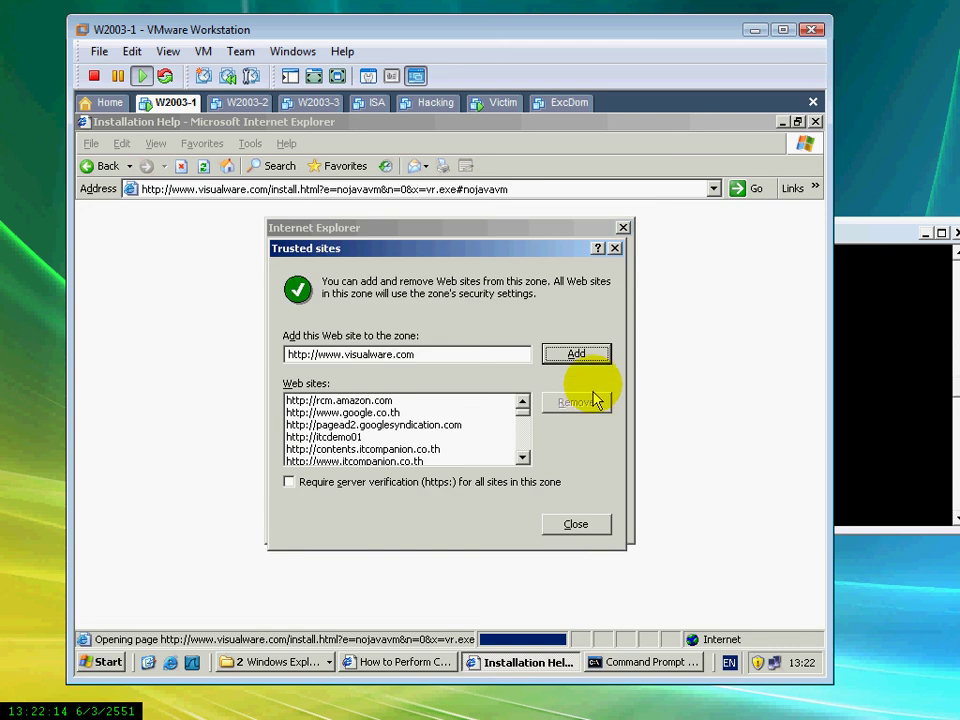
{"action": "left_click", "coordinate": [594, 356]}
{"action": "left_click", "coordinate": [588, 521]}
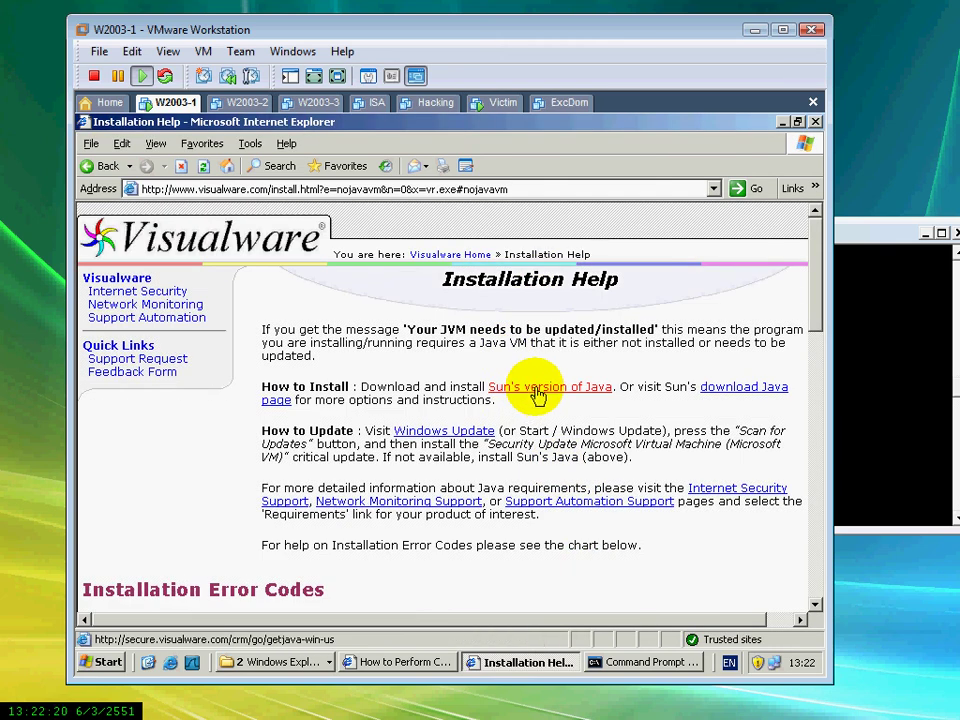
{"action": "left_click", "coordinate": [781, 121]}
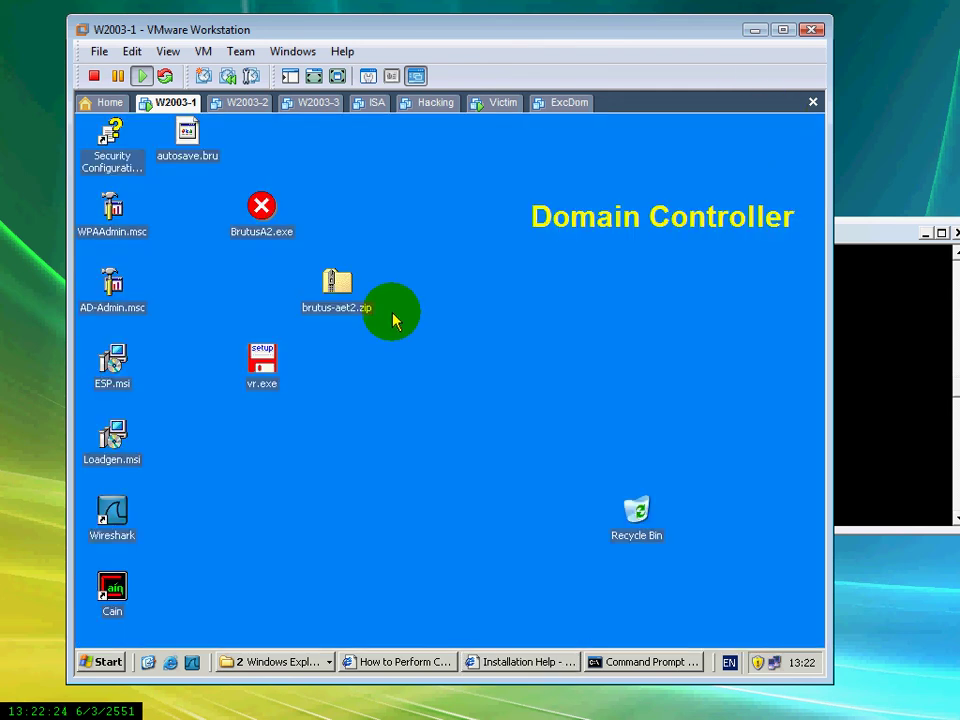
- Open the C:\software folder in Windows Explorer
{"action": "key", "text": "super+e"}
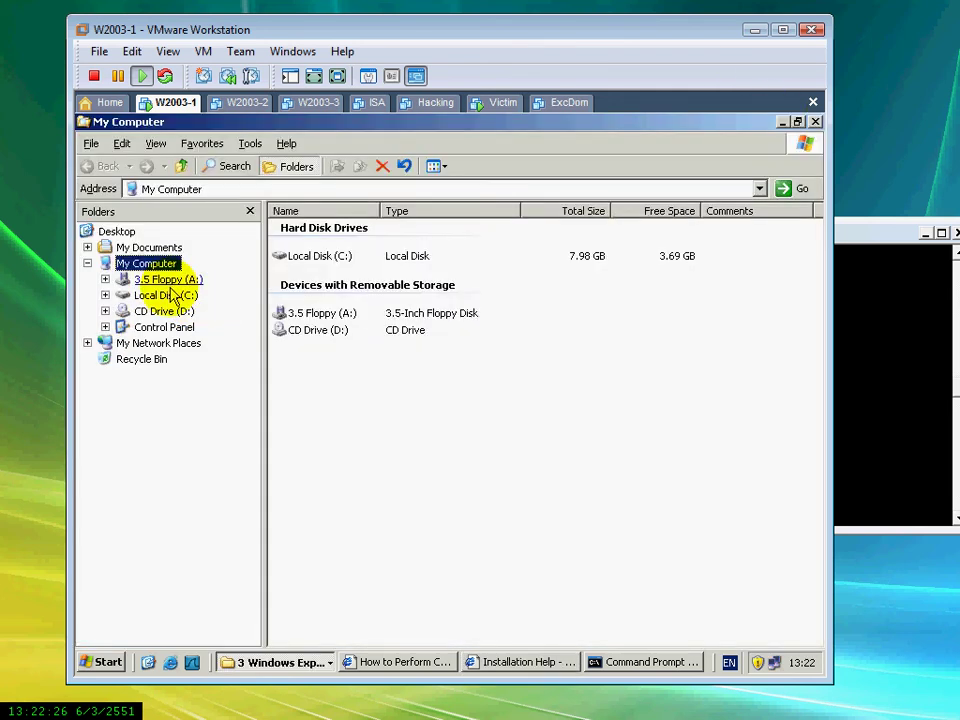
{"action": "left_click", "coordinate": [168, 295]}
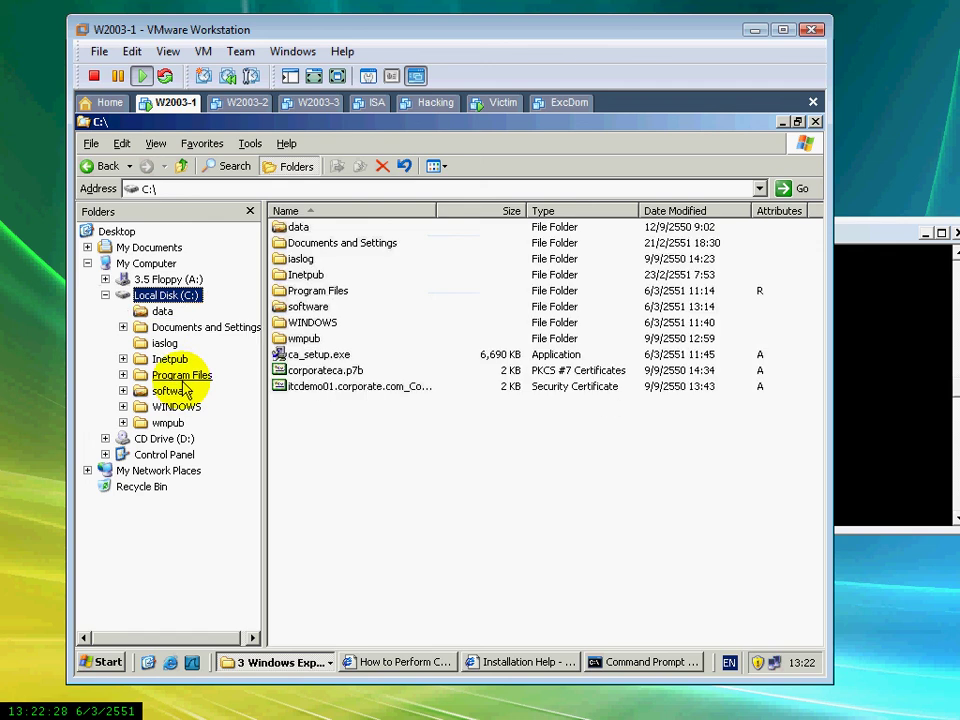
{"action": "left_click", "coordinate": [172, 391]}
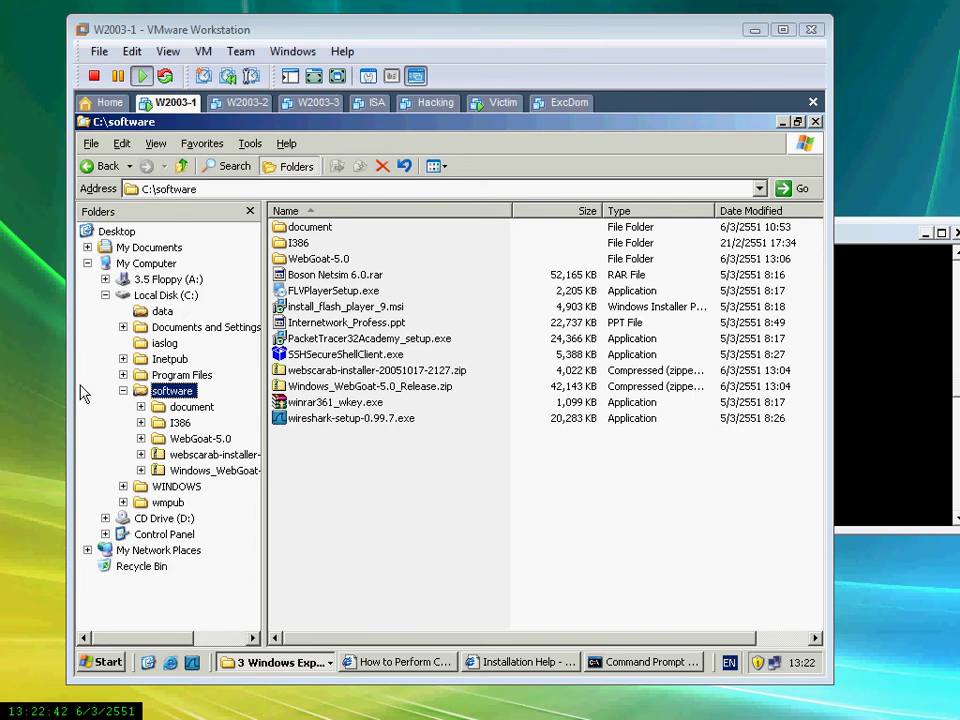
- Copy the j2re-1_4_2_06-windows-i586-p.exe installer from the host into C:\software
{"action": "left_click_drag", "start_coordinate": [83, 394], "coordinate": [357, 497]}
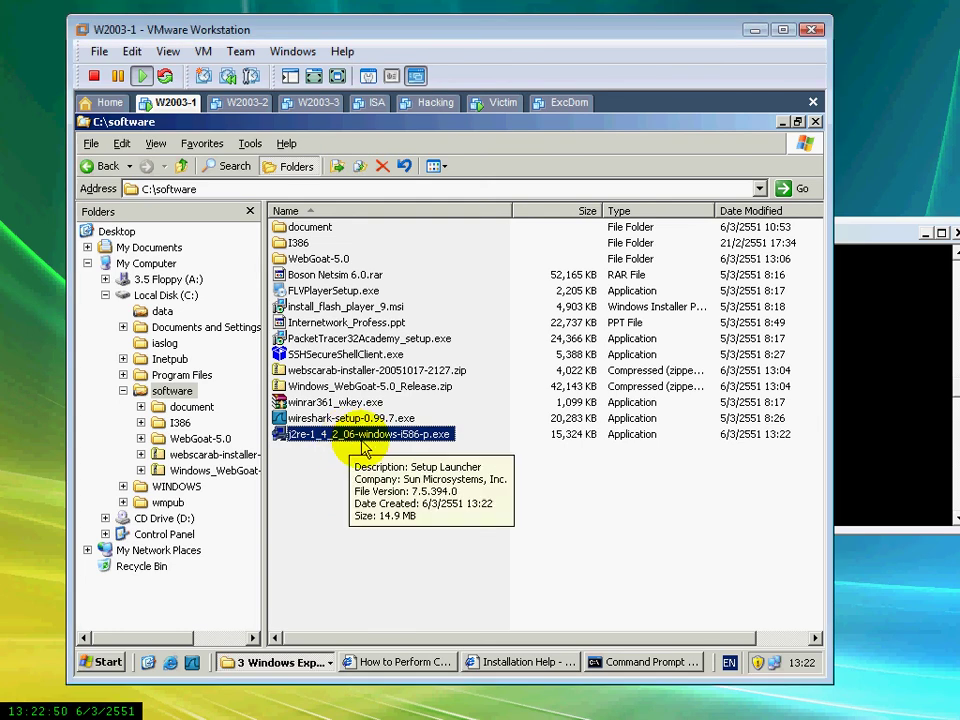
{"action": "left_click", "coordinate": [362, 436]}
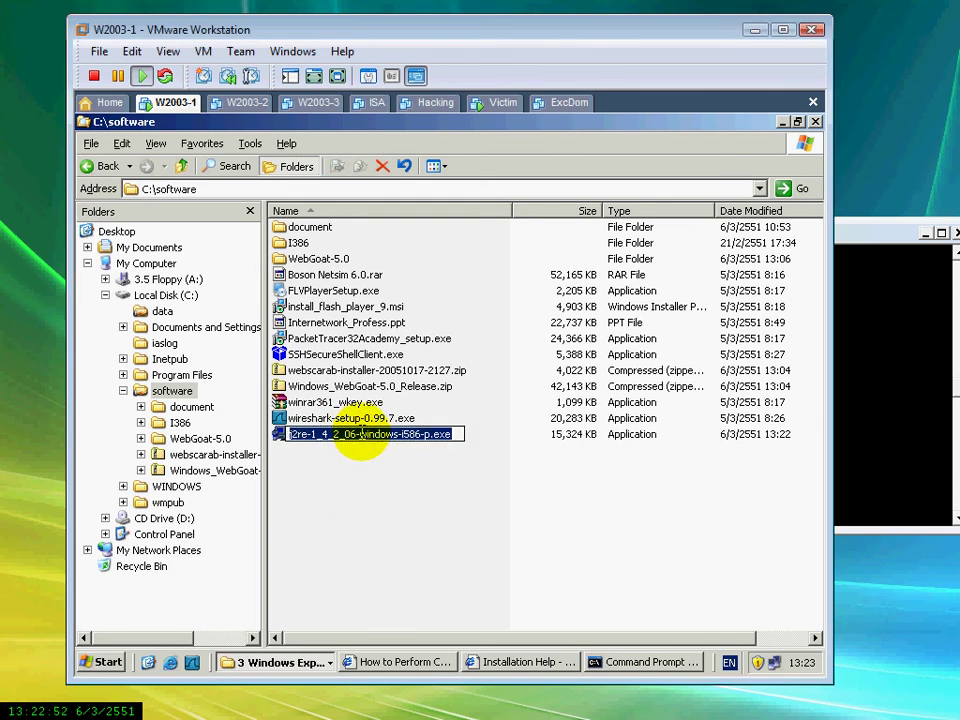
{"action": "left_click", "coordinate": [400, 530]}
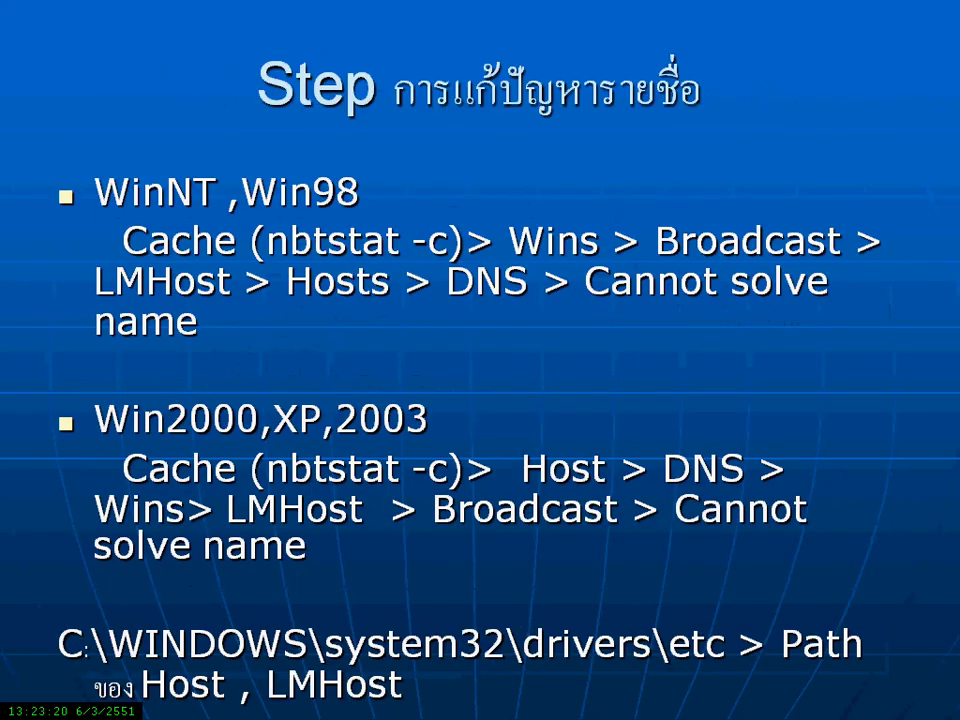
- Advance through the DNS zone, Root Hint, ICANN and NAT/PAT slides to the Visual Route slide
{"action": "key", "text": "Page_Down"}
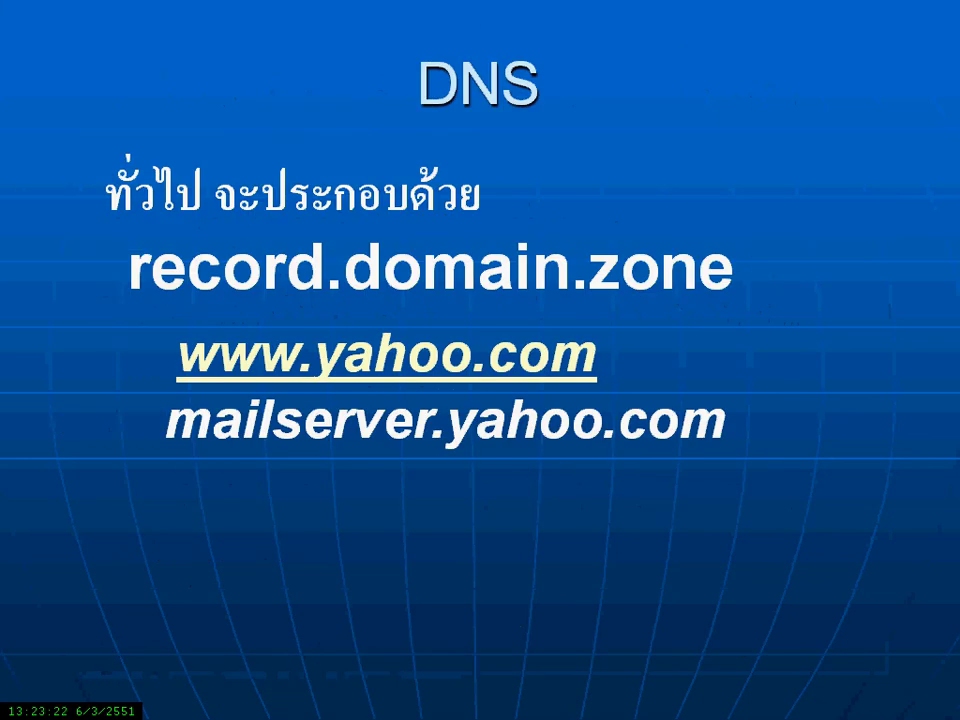
{"action": "key", "text": "Page_Down"}
{"action": "key", "text": "Page_Down"}
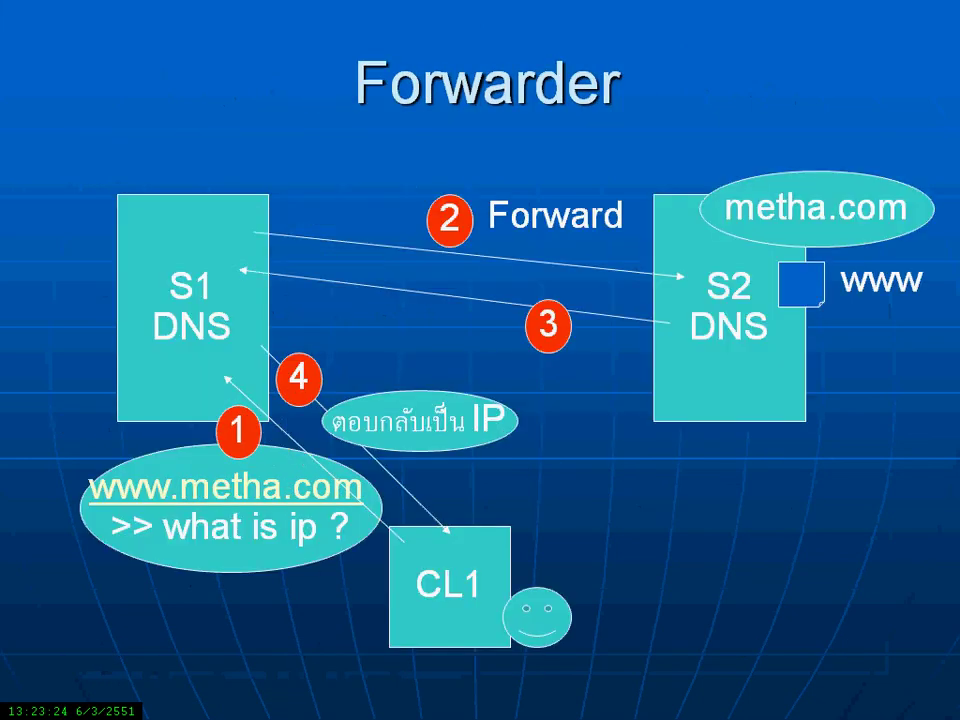
{"action": "key", "text": "Page_Down"}
{"action": "key", "text": "Page_Down"}
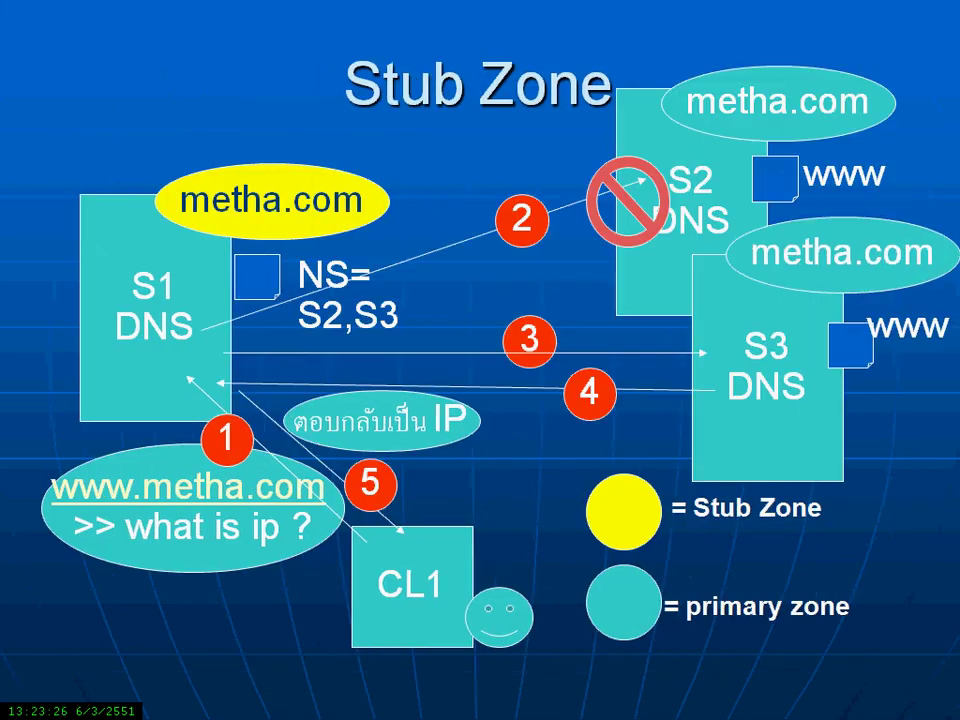
{"action": "key", "text": "Page_Down"}
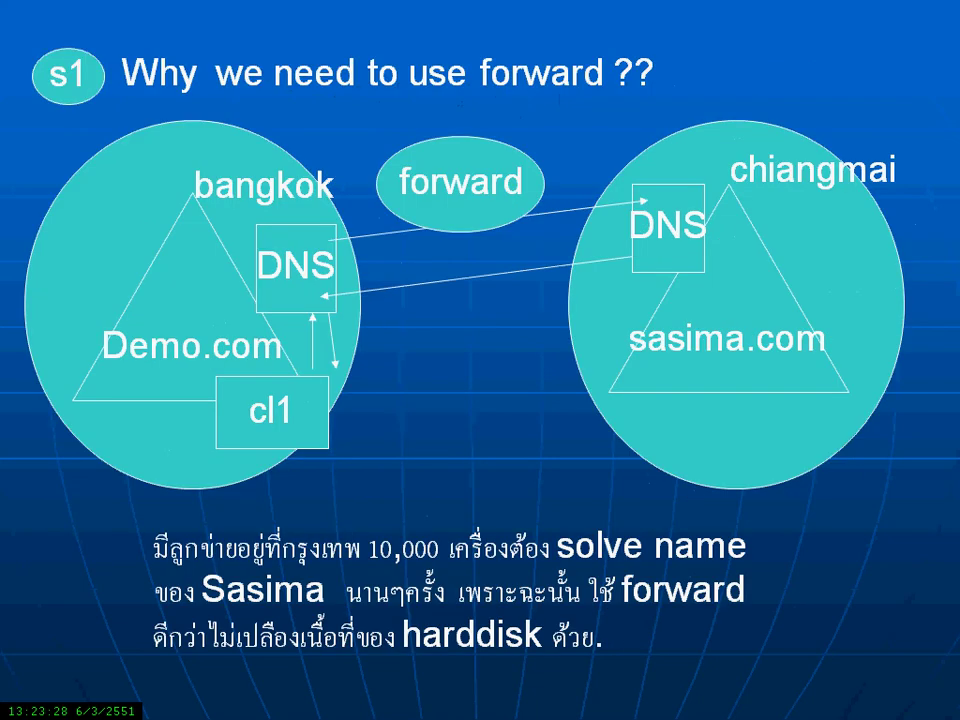
{"action": "key", "text": "Page_Down"}
{"action": "key", "text": "Page_Down"}
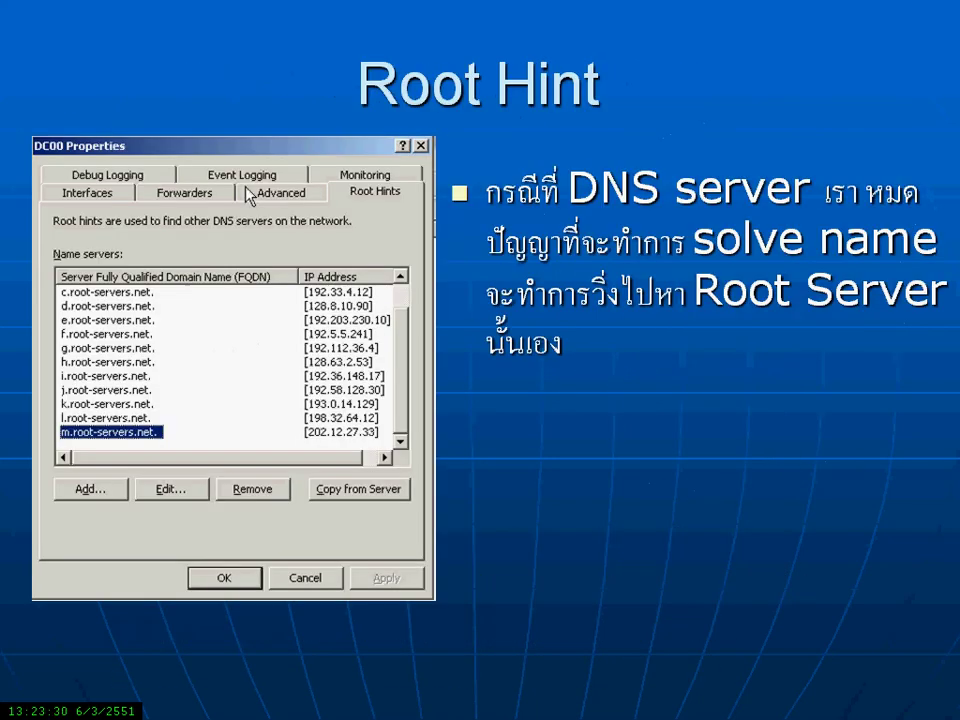
{"action": "key", "text": "Page_Down"}
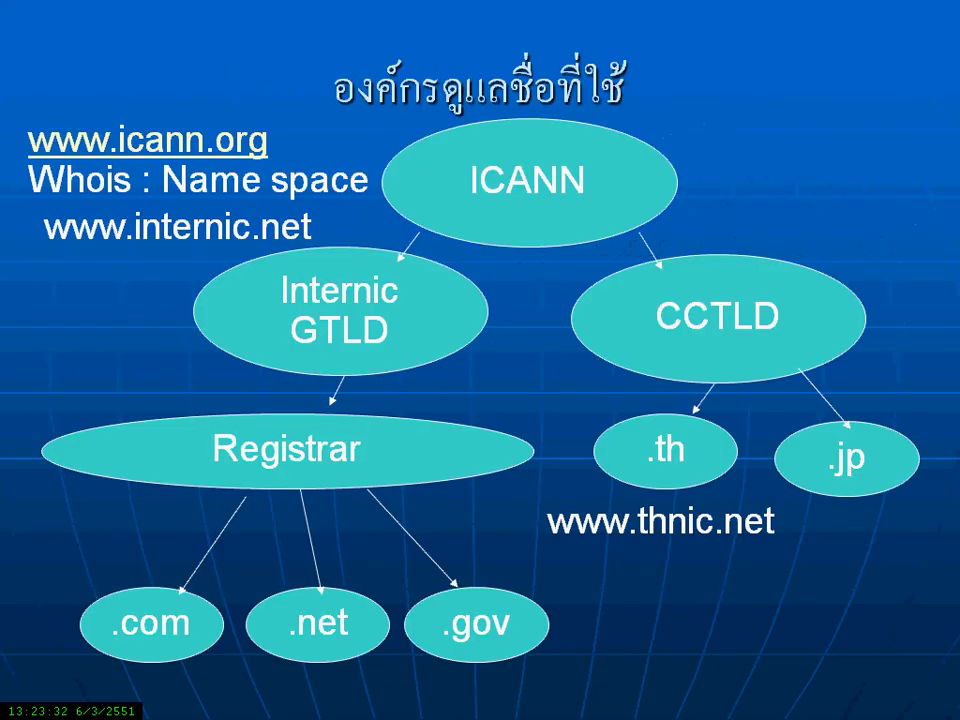
{"action": "key", "text": "Page_Down"}
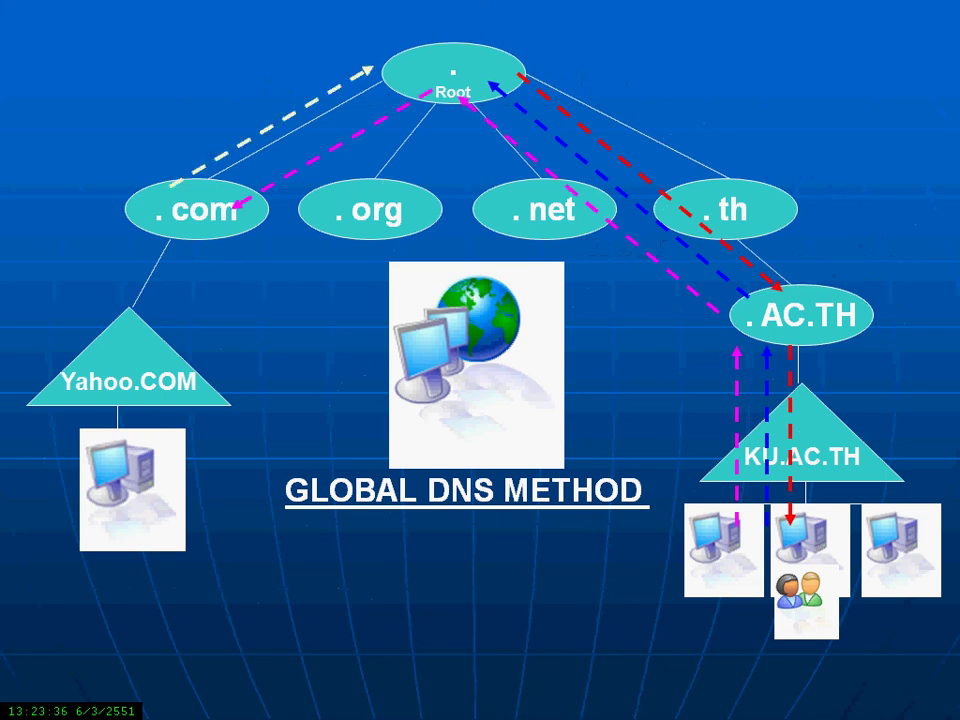
{"action": "key", "text": "Page_Down"}
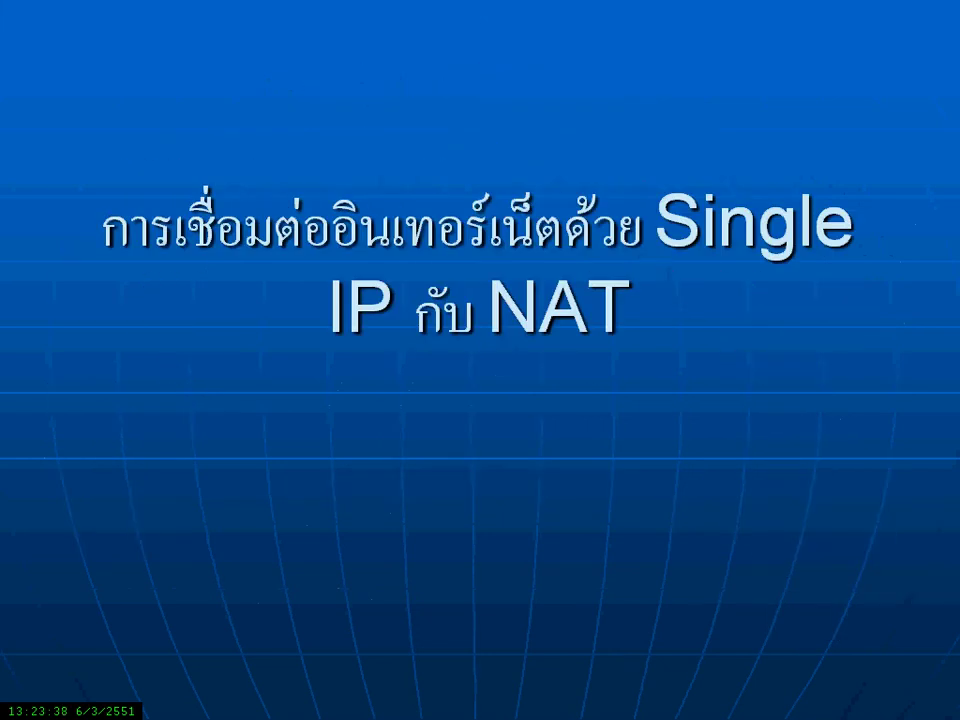
{"action": "key", "text": "Page_Down"}
{"action": "key", "text": "Page_Down"}
{"action": "key", "text": "Page_Down"}
{"action": "key", "text": "Page_Down"}
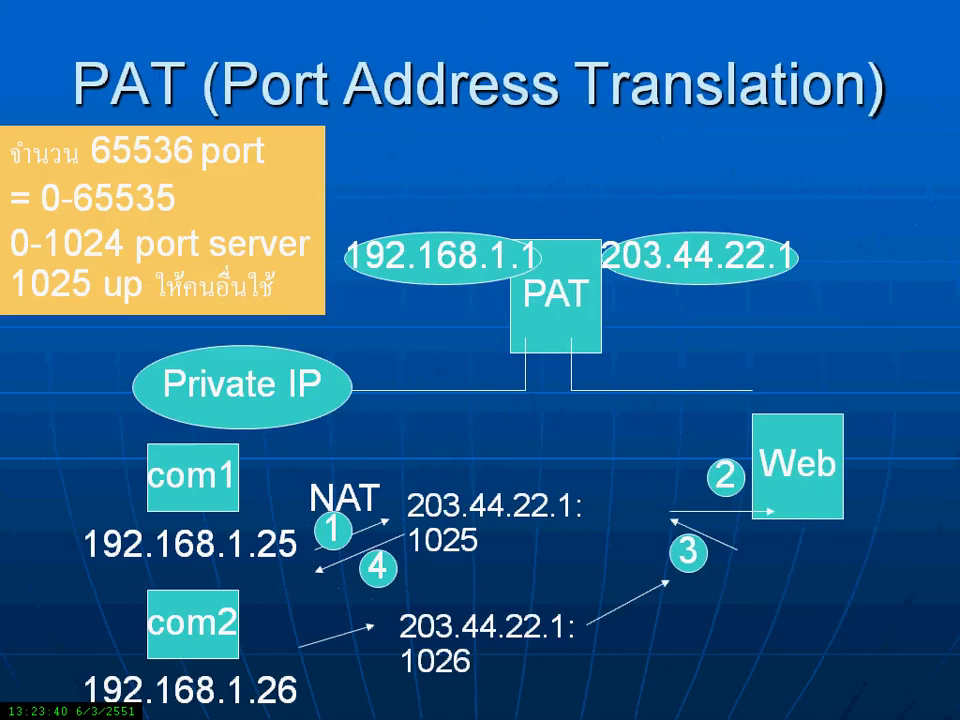
{"action": "key", "text": "Page_Down"}
{"action": "key", "text": "Page_Down"}
{"action": "key", "text": "Page_Up"}
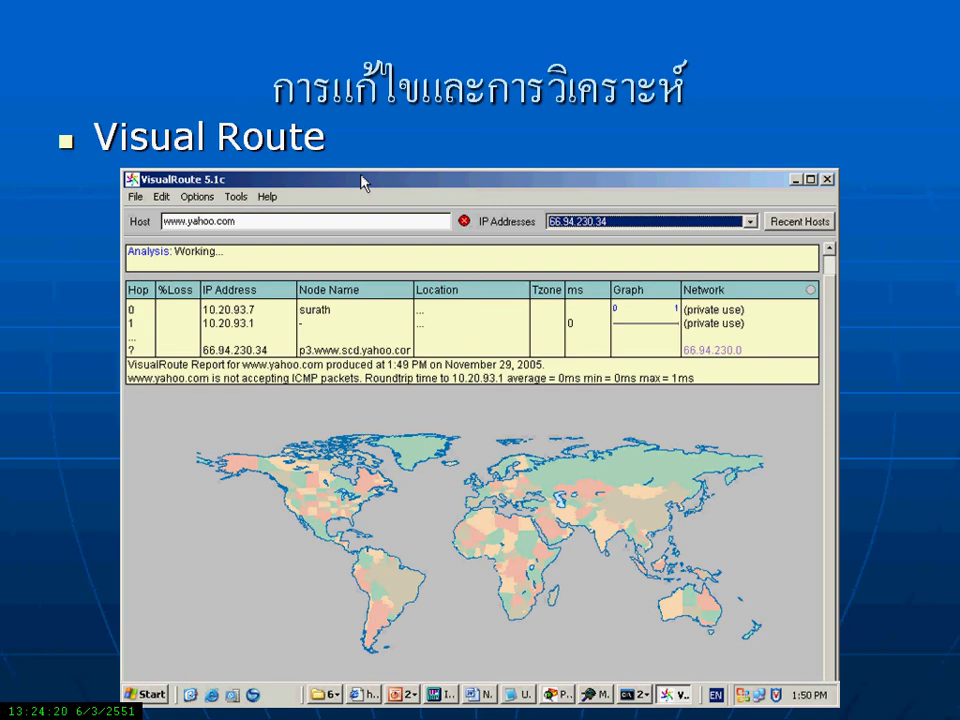
- Page back through the NAT, DNS and DHCP slides to the IPConfig command slide, then leave the slideshow
{"action": "key", "text": "Page_Up"}
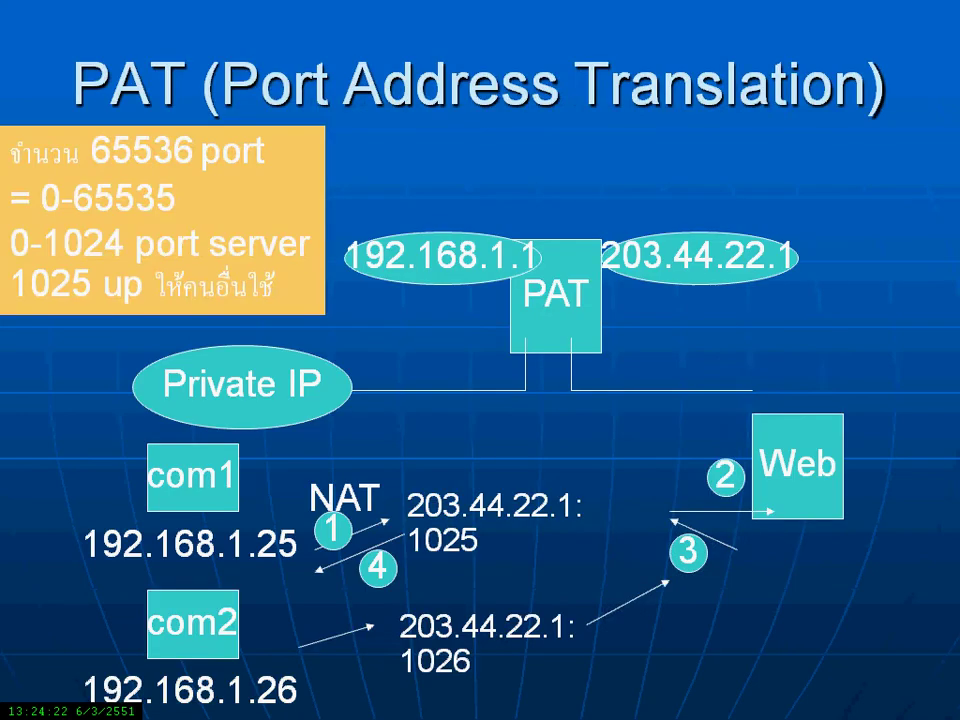
{"action": "key", "text": "Page_Up"}
{"action": "key", "text": "Page_Up"}
{"action": "key", "text": "Page_Up"}
{"action": "key", "text": "Page_Up"}
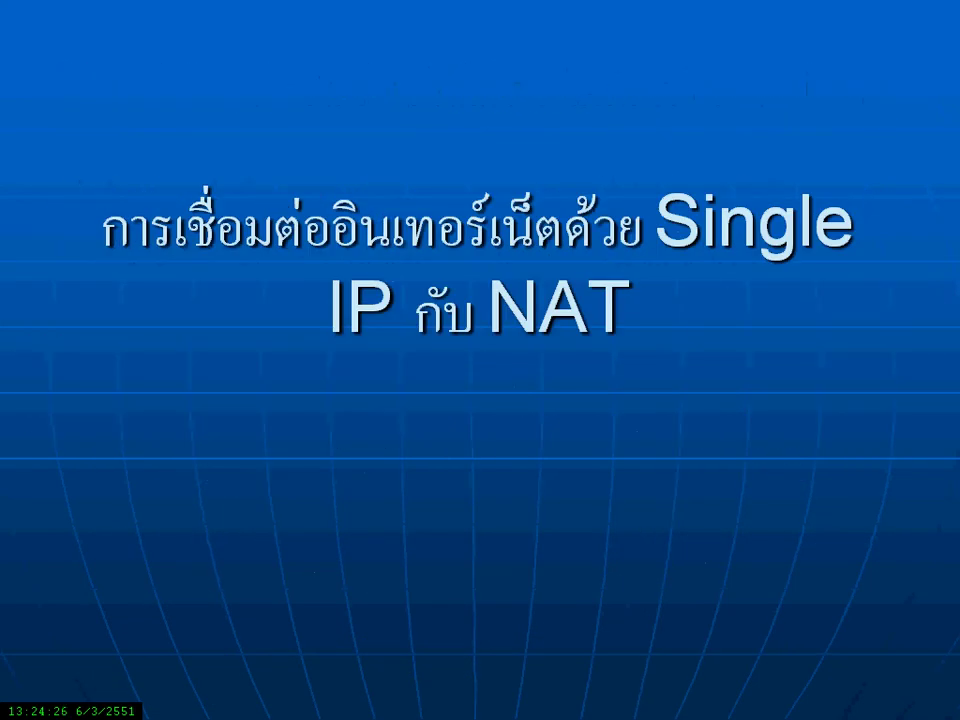
{"action": "key", "text": "Page_Up"}
{"action": "key", "text": "Page_Up"}
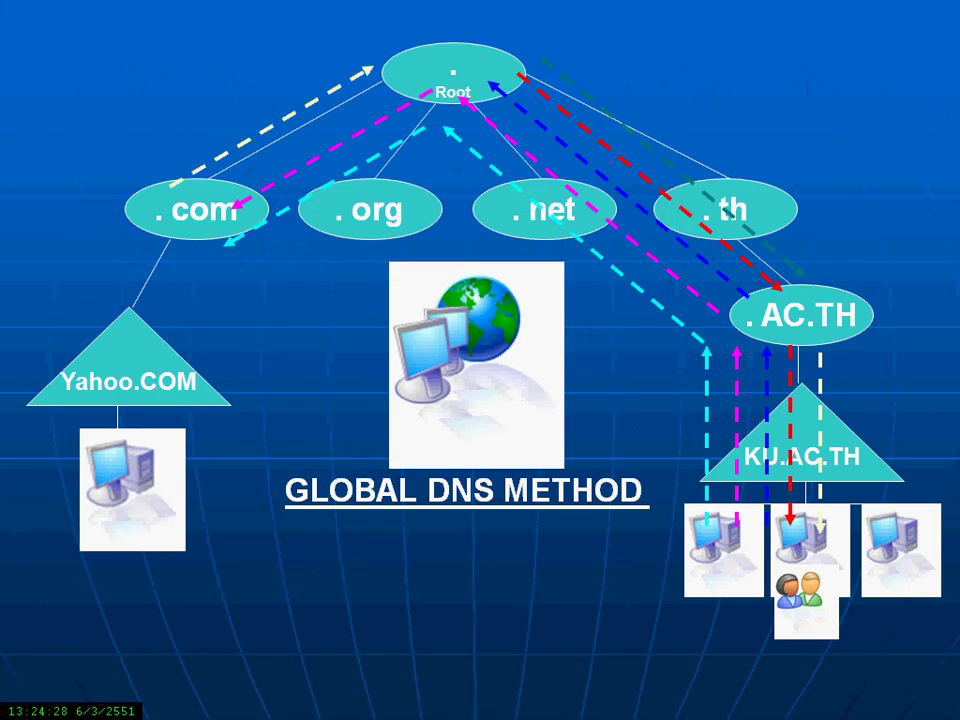
{"action": "key", "text": "Page_Up"}
{"action": "key", "text": "Page_Up"}
{"action": "key", "text": "Page_Up"}
{"action": "key", "text": "Page_Up"}
{"action": "key", "text": "Page_Up"}
{"action": "key", "text": "Page_Up"}
{"action": "key", "text": "Page_Up"}
{"action": "key", "text": "Page_Up"}
{"action": "key", "text": "Page_Up"}
{"action": "key", "text": "Page_Up"}
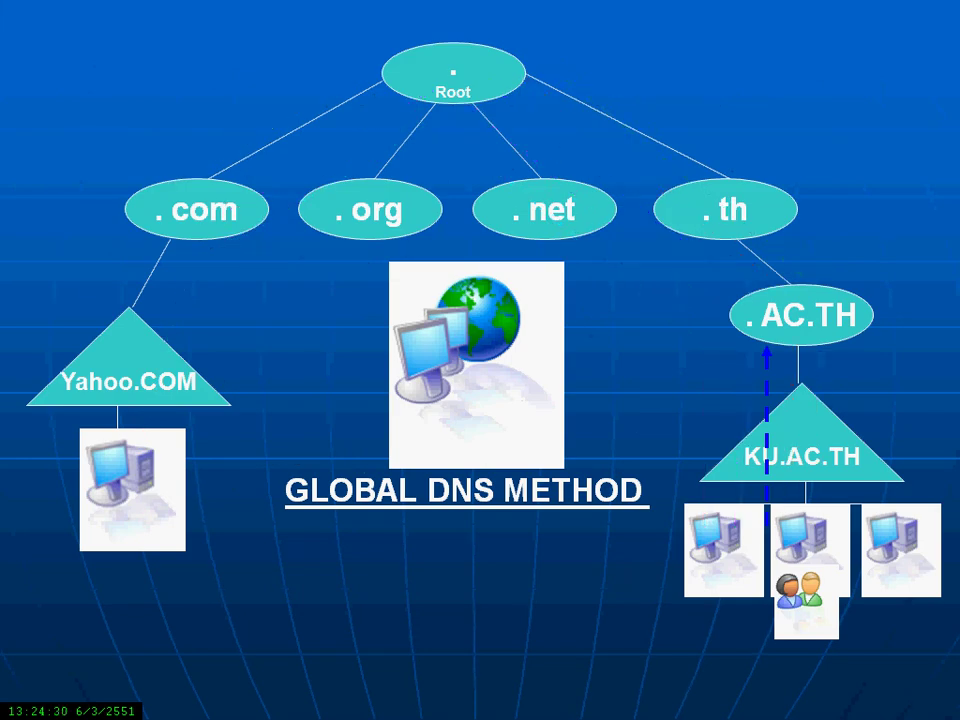
{"action": "key", "text": "Page_Up"}
{"action": "key", "text": "Page_Up"}
{"action": "key", "text": "Page_Up"}
{"action": "key", "text": "Page_Up"}
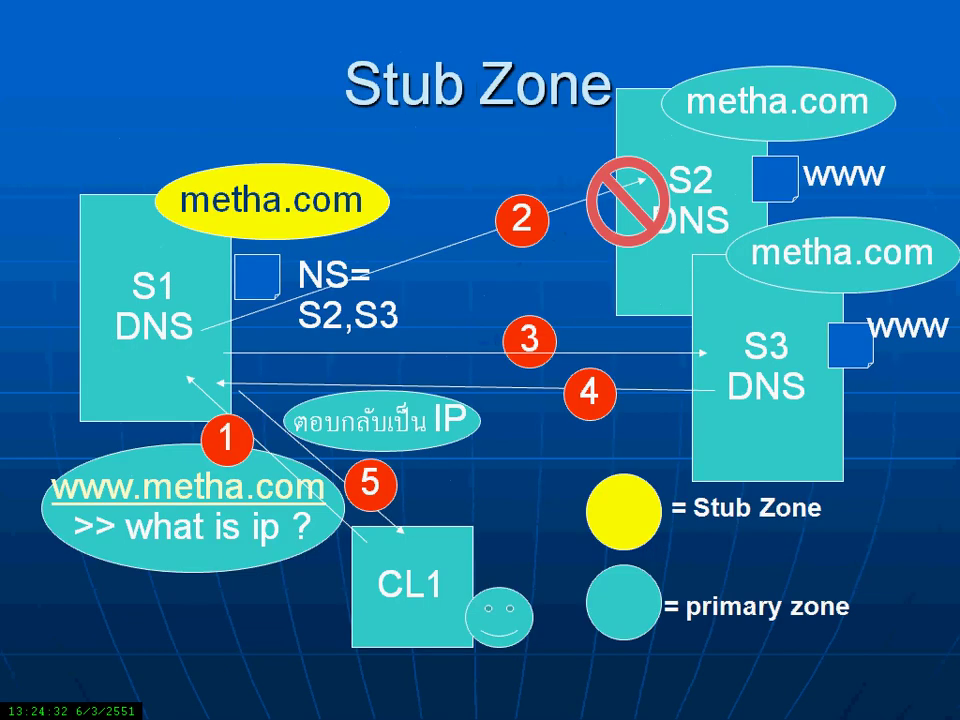
{"action": "key", "text": "Page_Up"}
{"action": "key", "text": "Page_Up"}
{"action": "key", "text": "Page_Up"}
{"action": "key", "text": "Page_Up"}
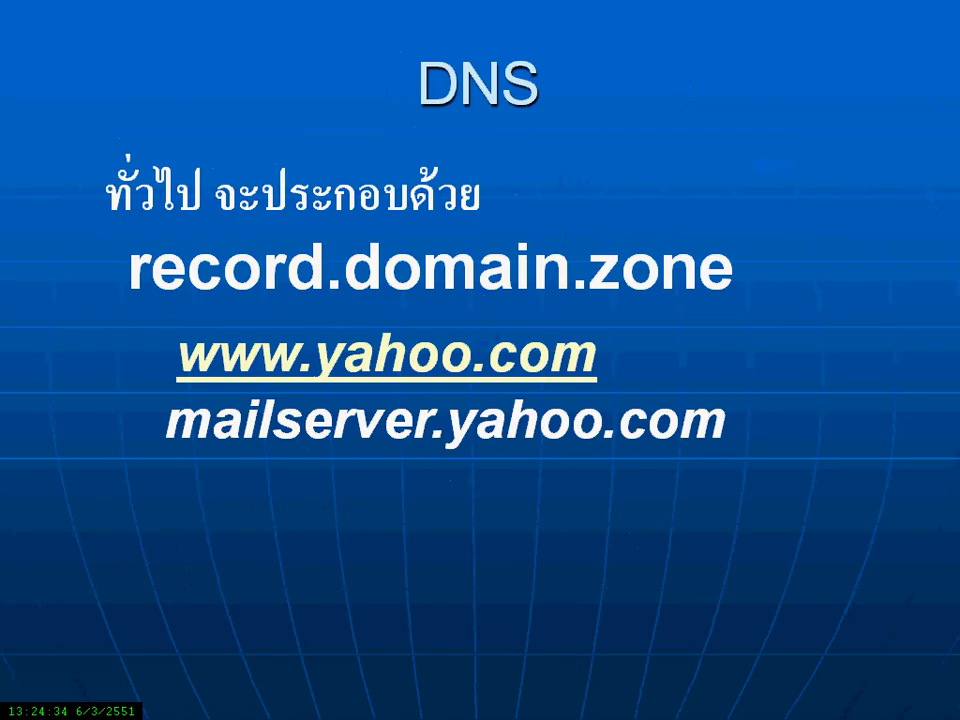
{"action": "key", "text": "Page_Up"}
{"action": "key", "text": "Page_Up"}
{"action": "key", "text": "Page_Up"}
{"action": "key", "text": "Page_Up"}
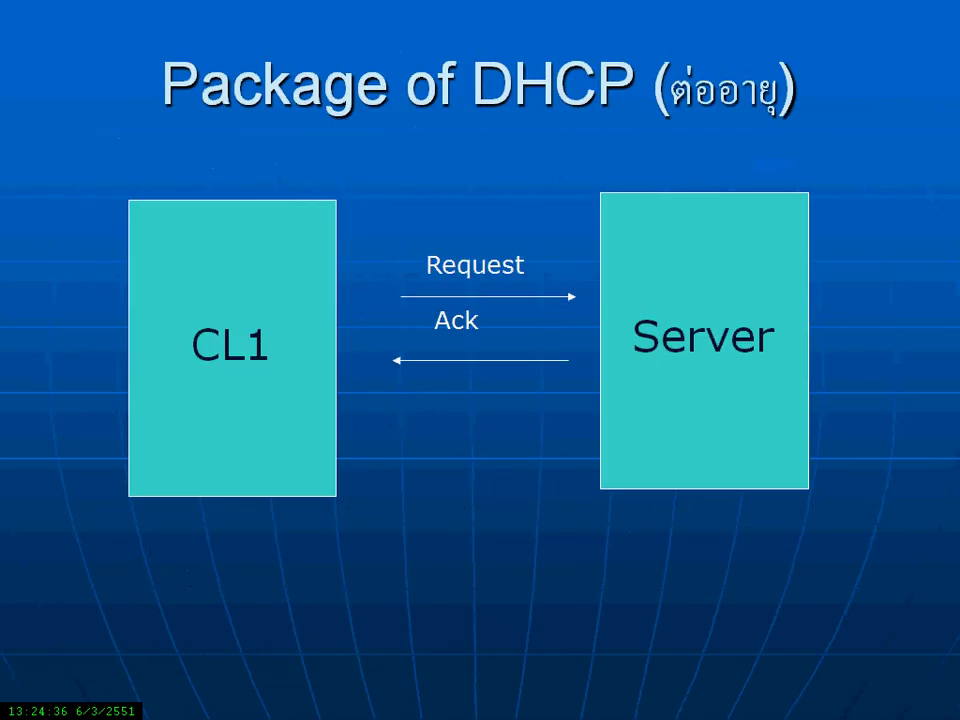
{"action": "key", "text": "Page_Up"}
{"action": "key", "text": "Page_Up"}
{"action": "key", "text": "Page_Up"}
{"action": "key", "text": "Page_Up"}
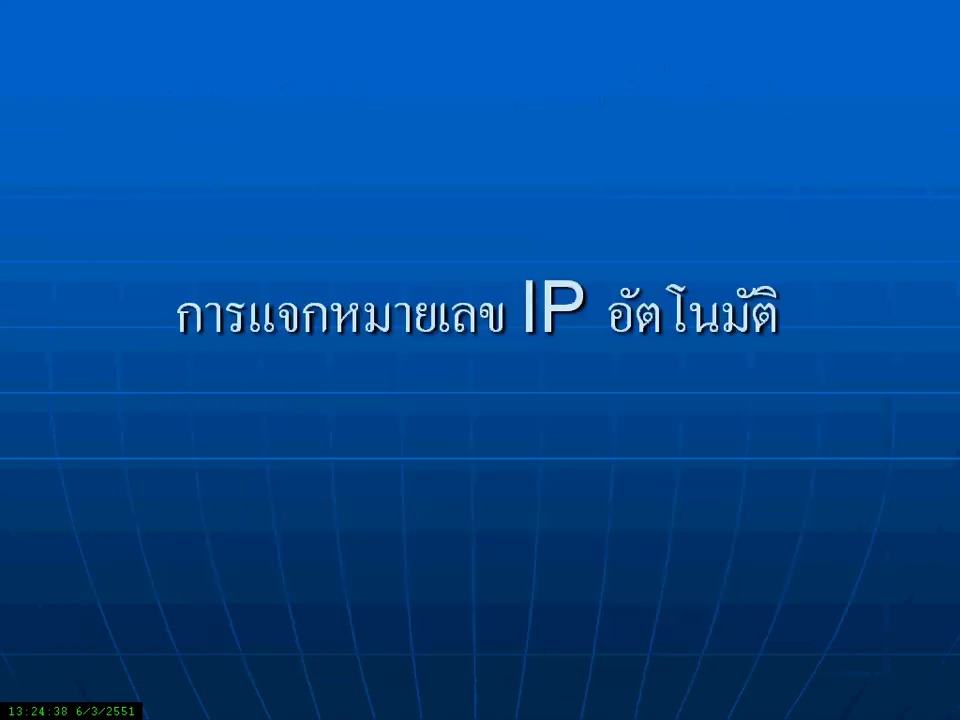
{"action": "key", "text": "Page_Up"}
{"action": "key", "text": "Page_Up"}
{"action": "key", "text": "Page_Up"}
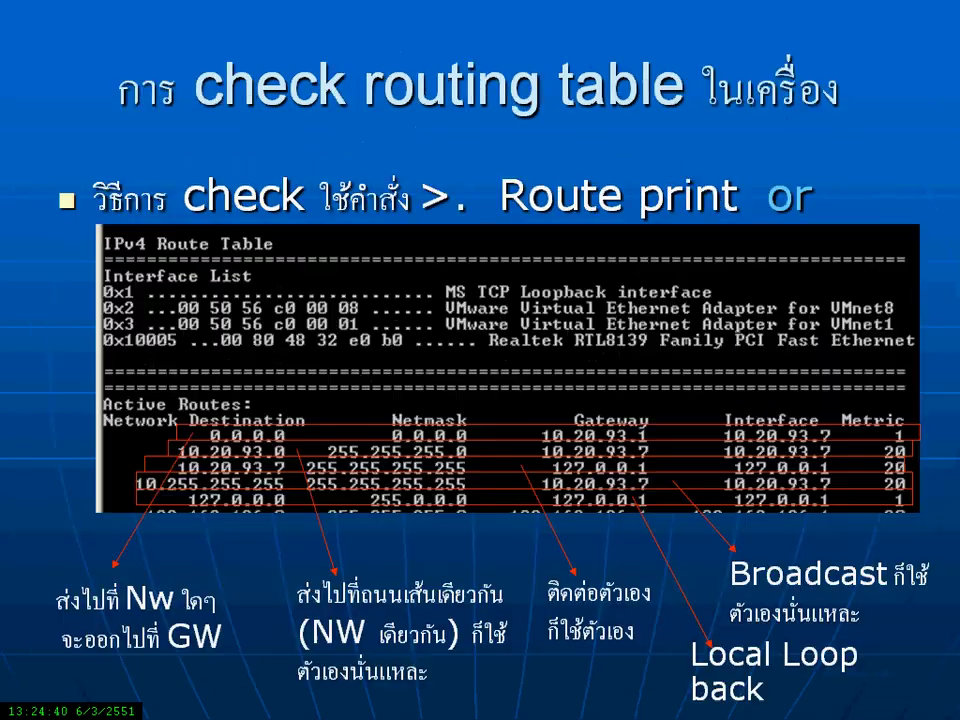
{"action": "key", "text": "Page_Up"}
{"action": "key", "text": "Page_Up"}
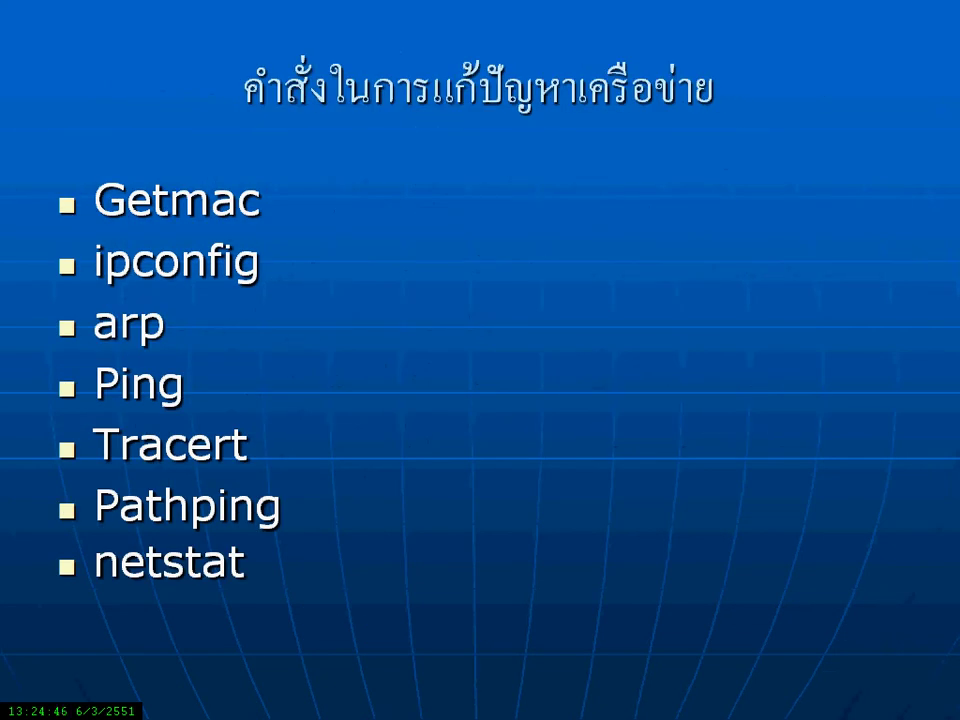
{"action": "key", "text": "alt+Tab"}
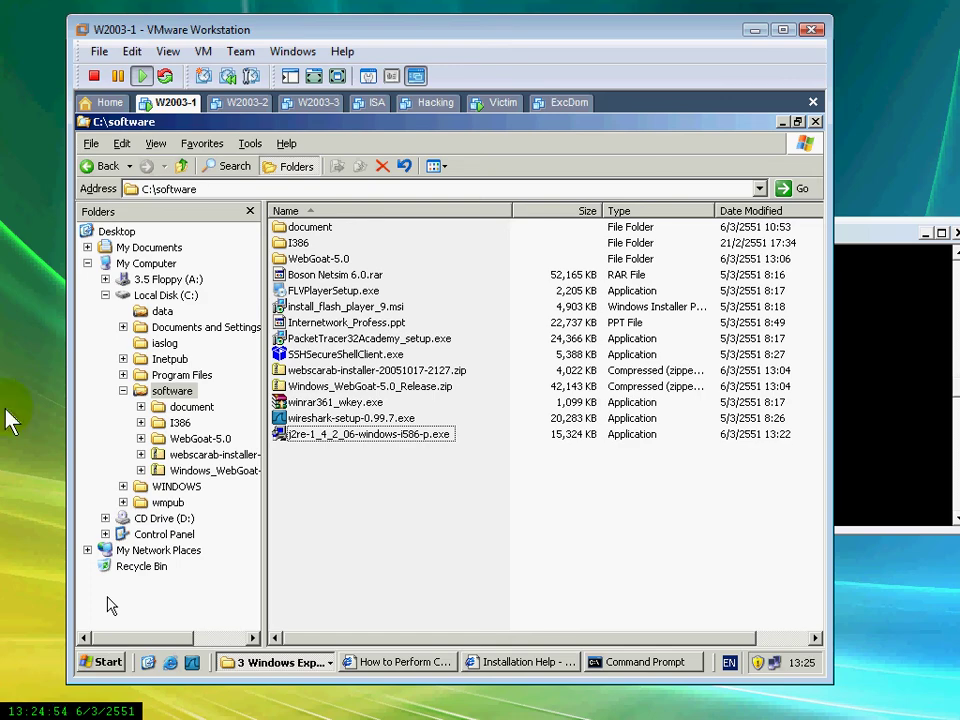
- Run pathping 10.1.101.1 in the traceroute Command Prompt, then advance to the network-commands slide
{"action": "left_click", "coordinate": [621, 668]}
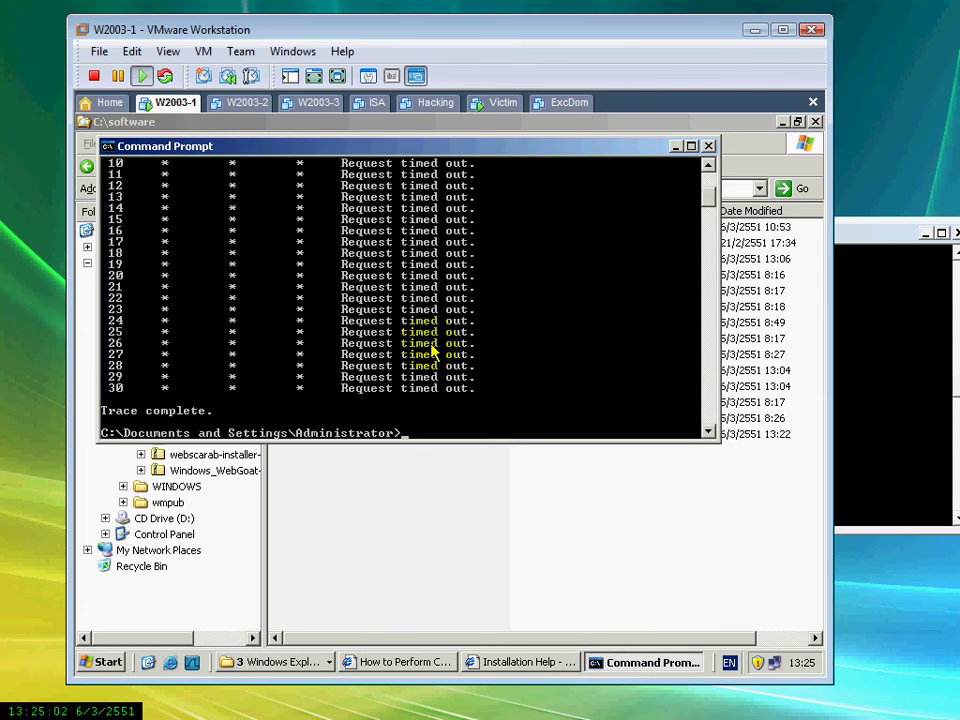
{"action": "type", "text": "pa"}
{"action": "key", "text": "BackSpace"}
{"action": "key", "text": "BackSpace"}
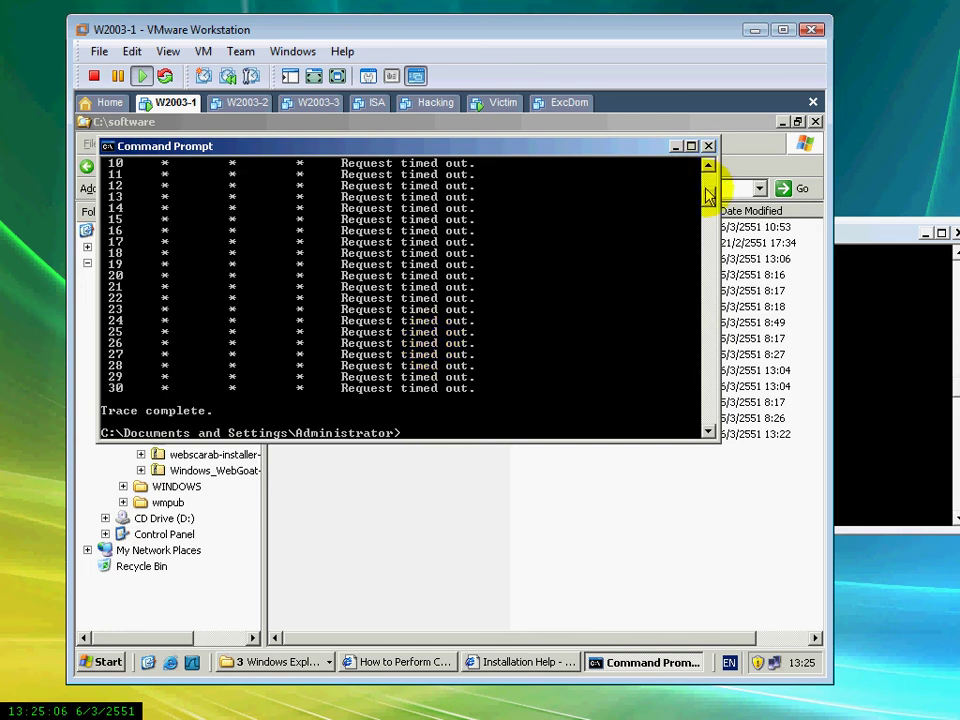
{"action": "scroll", "coordinate": [705, 179], "scroll_direction": "up", "scroll_amount": 5}
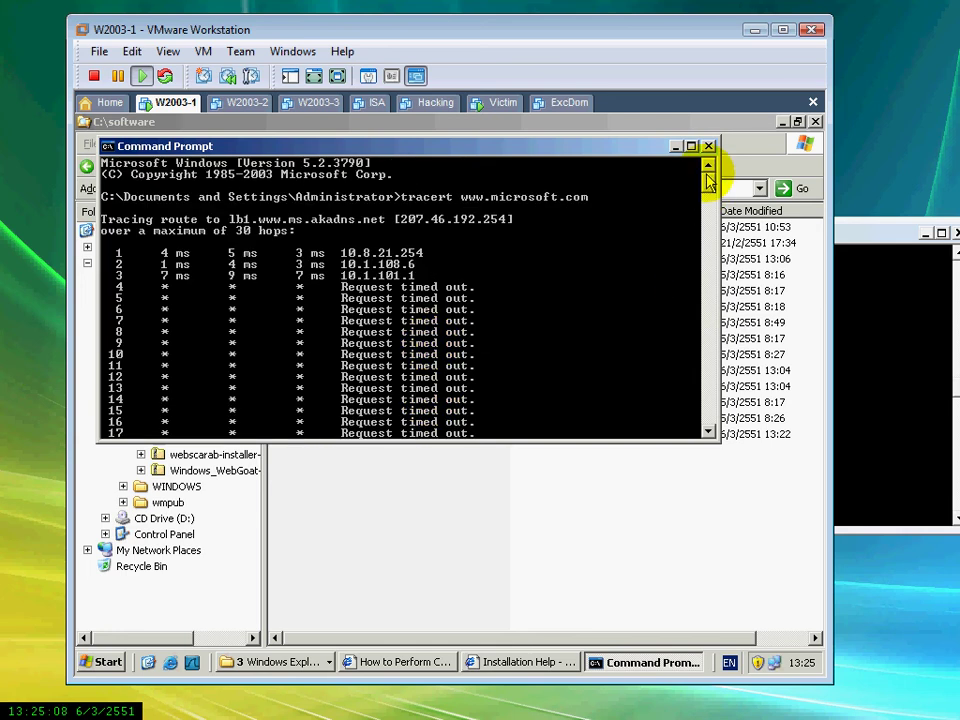
{"action": "left_click_drag", "start_coordinate": [708, 180], "coordinate": [708, 211]}
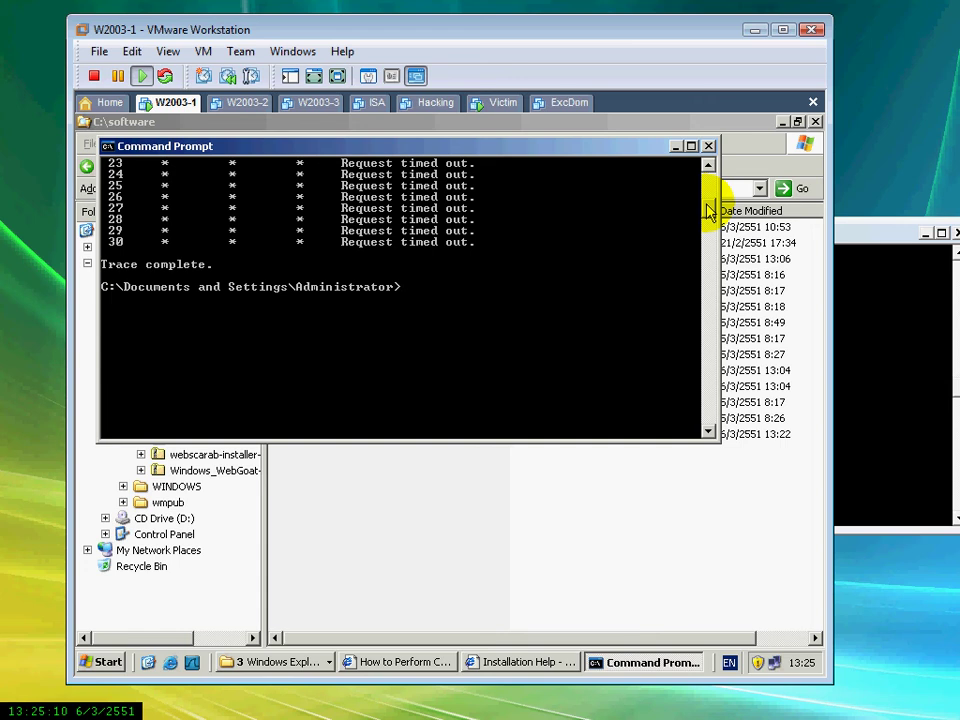
{"action": "type", "text": "pathping 10.1.101.1"}
{"action": "key", "text": "Return"}
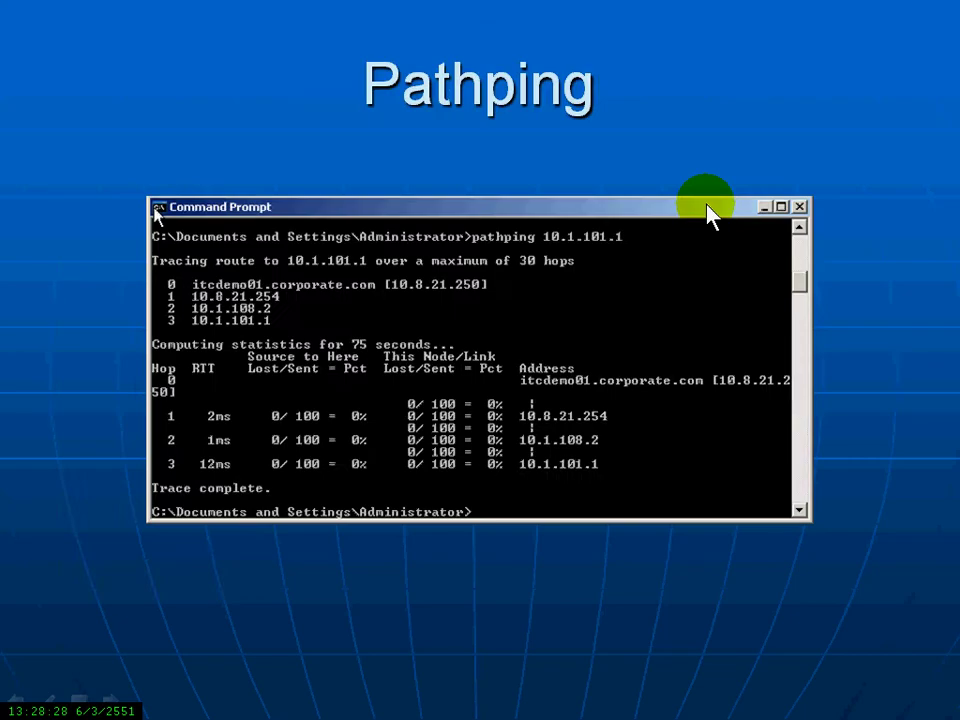
{"action": "left_click", "coordinate": [707, 215]}
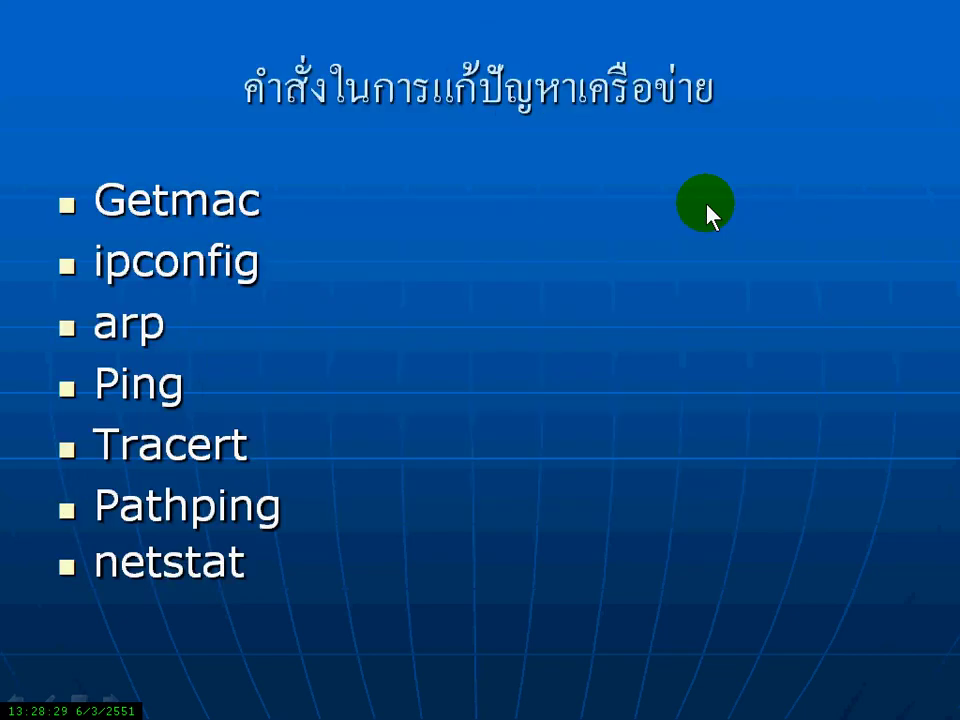
- Move to the IPConfig command slide, then switch back to the virtual machine
{"action": "left_click", "coordinate": [707, 215]}
{"action": "left_click", "coordinate": [707, 212]}
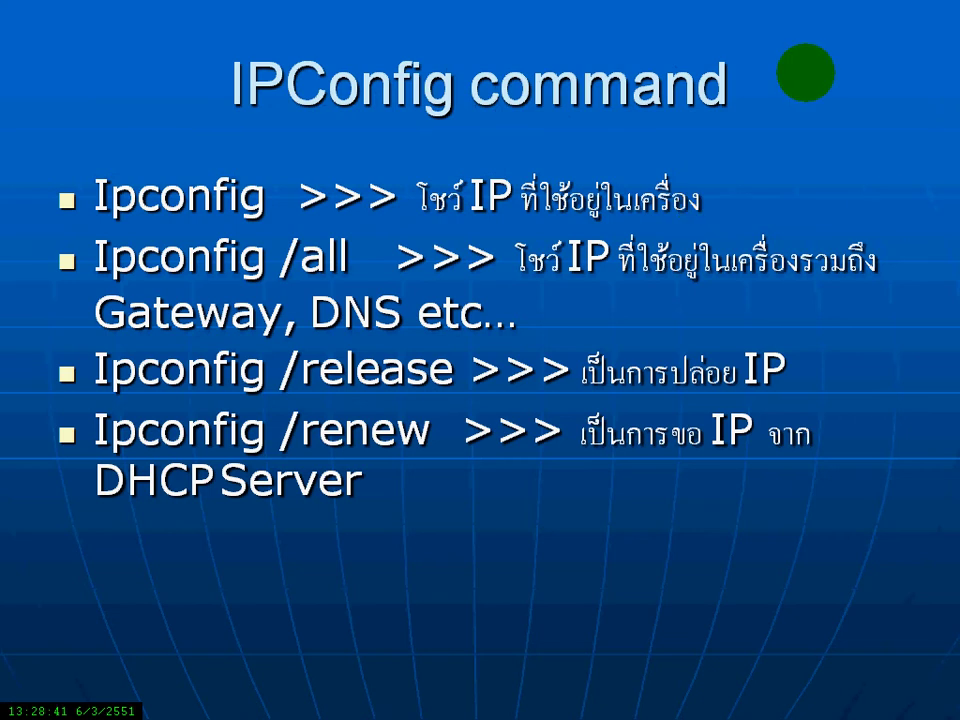
{"action": "key", "text": "alt+Tab"}
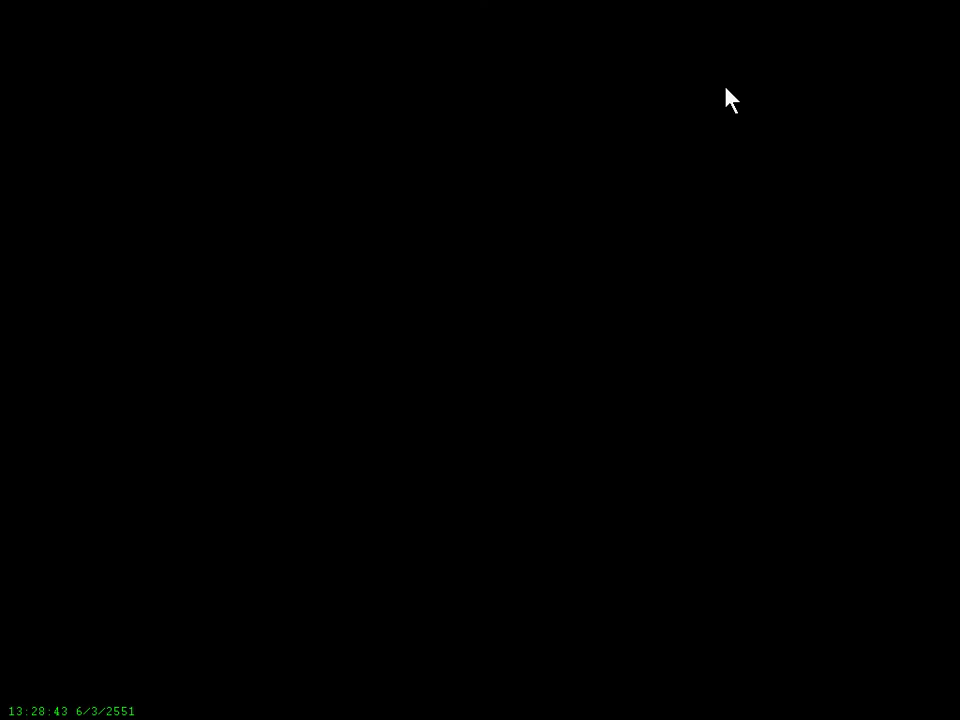
- Run ipconfig and ipconfig /all to show IP 10.8.21.250 and full adapter details
{"action": "type", "text": "ipconfig"}
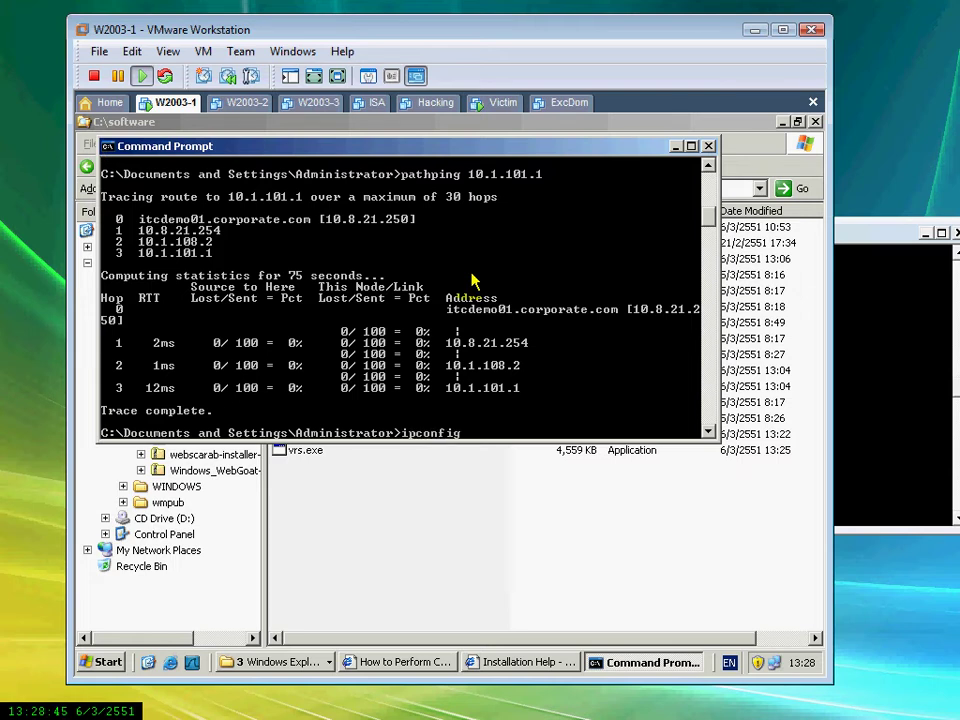
{"action": "key", "text": "Return"}
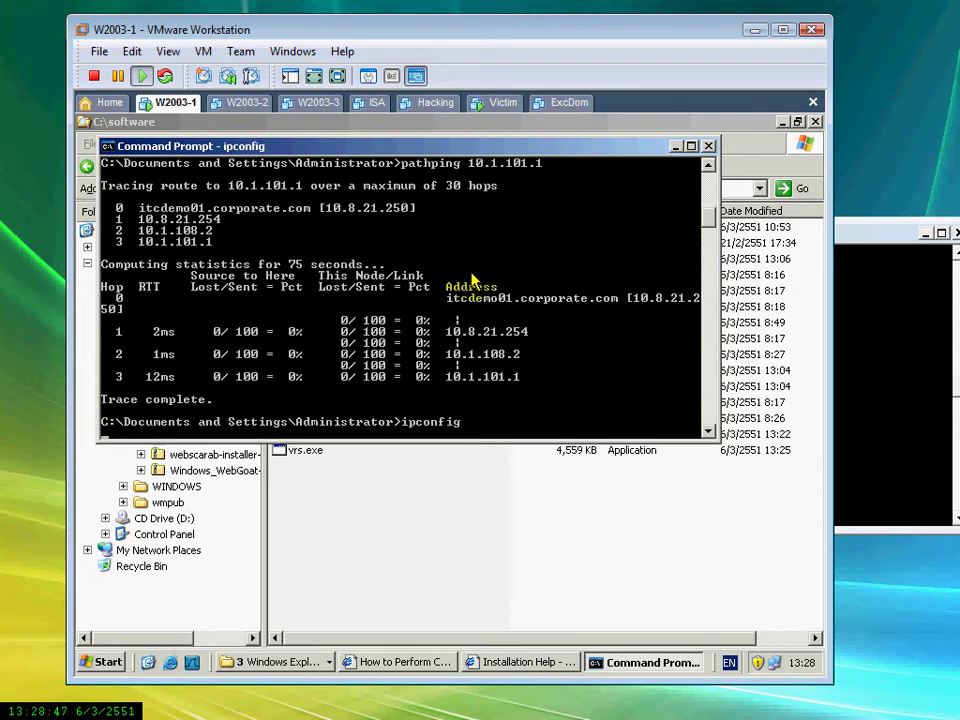
{"action": "type", "text": "ipconfig /all"}
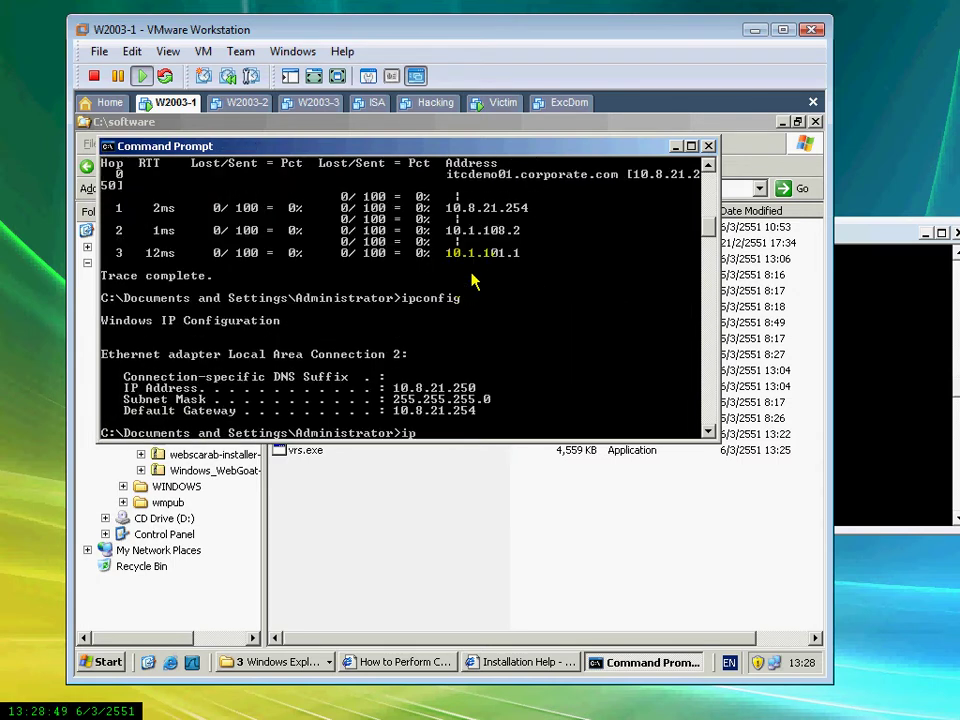
{"action": "key", "text": "Return"}
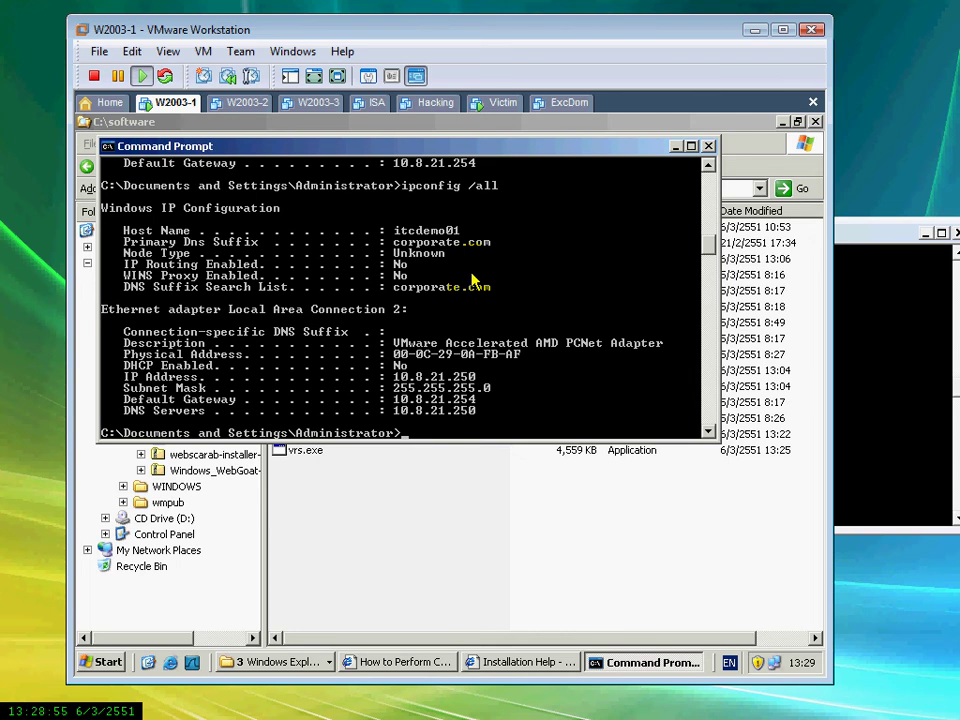
- Type ipconfig /renew and then /release, erasing each without running it
{"action": "type", "text": "ipconfig"}
{"action": "type", "text": "/renew"}
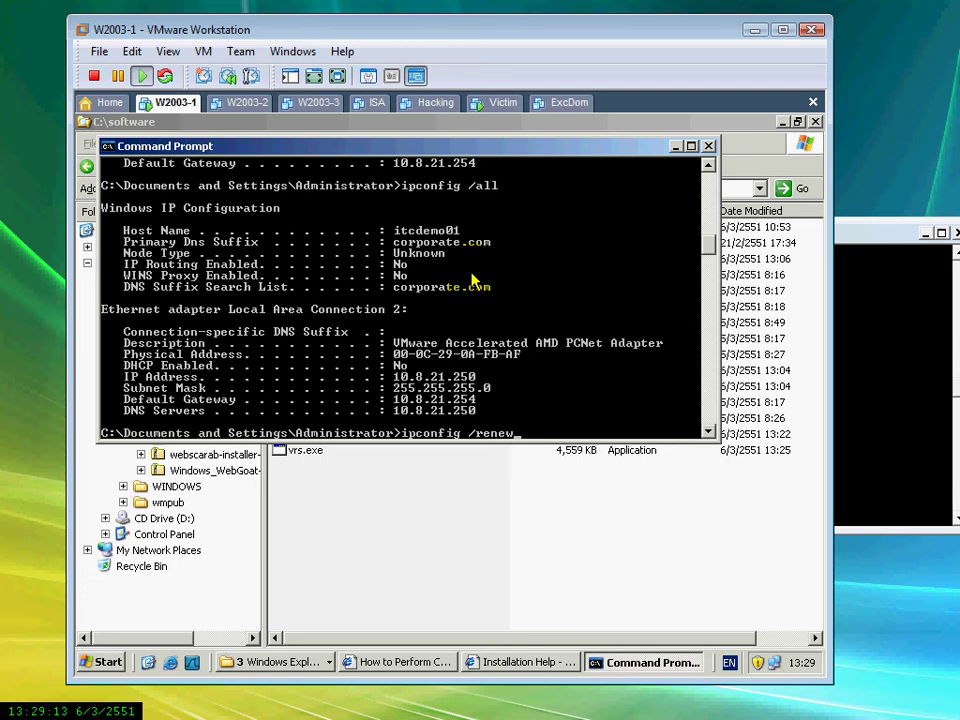
{"action": "key", "text": "BackSpace"}
{"action": "key", "text": "BackSpace"}
{"action": "key", "text": "BackSpace"}
{"action": "key", "text": "BackSpace"}
{"action": "type", "text": "elease"}
{"action": "key", "text": "BackSpace"}
{"action": "key", "text": "BackSpace"}
{"action": "key", "text": "BackSpace"}
{"action": "key", "text": "BackSpace"}
{"action": "key", "text": "BackSpace"}
{"action": "key", "text": "BackSpace"}
{"action": "key", "text": "BackSpace"}
{"action": "key", "text": "BackSpace"}
{"action": "key", "text": "BackSpace"}
{"action": "key", "text": "BackSpace"}
{"action": "key", "text": "BackSpace"}
{"action": "key", "text": "BackSpace"}
{"action": "key", "text": "BackSpace"}
{"action": "key", "text": "BackSpace"}
{"action": "key", "text": "BackSpace"}
{"action": "key", "text": "BackSpace"}
{"action": "key", "text": "BackSpace"}
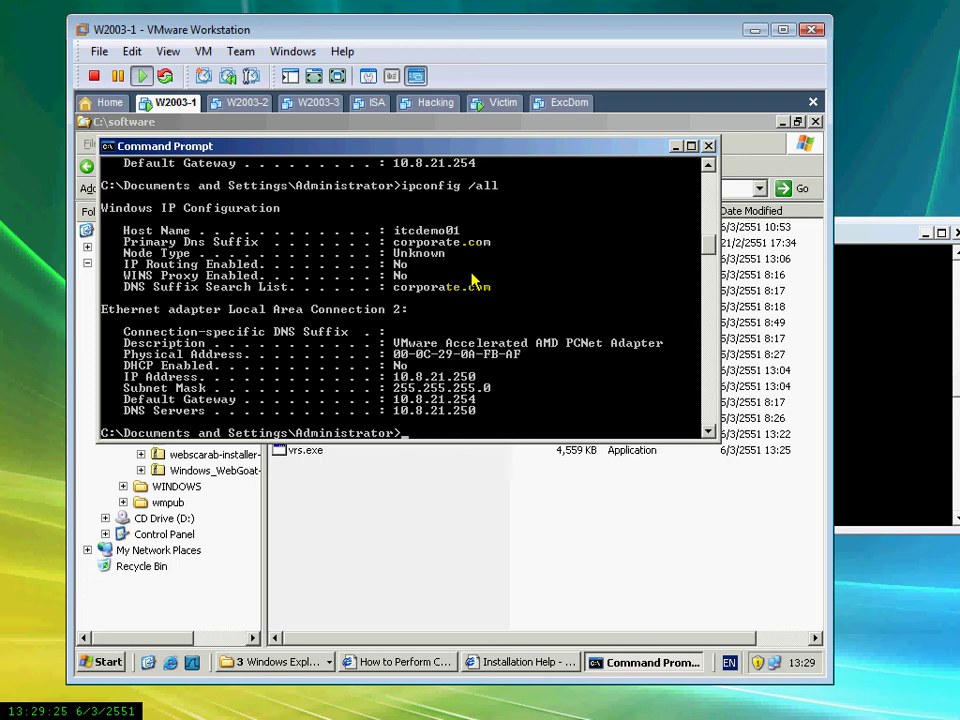
- Ping gateway 10.8.21.254 for 4 replies with 0% loss, type ipconfig /flushdns, and return to the slideshow
{"action": "type", "text": "ping 10.8.21.254"}
{"action": "key", "text": "Return"}
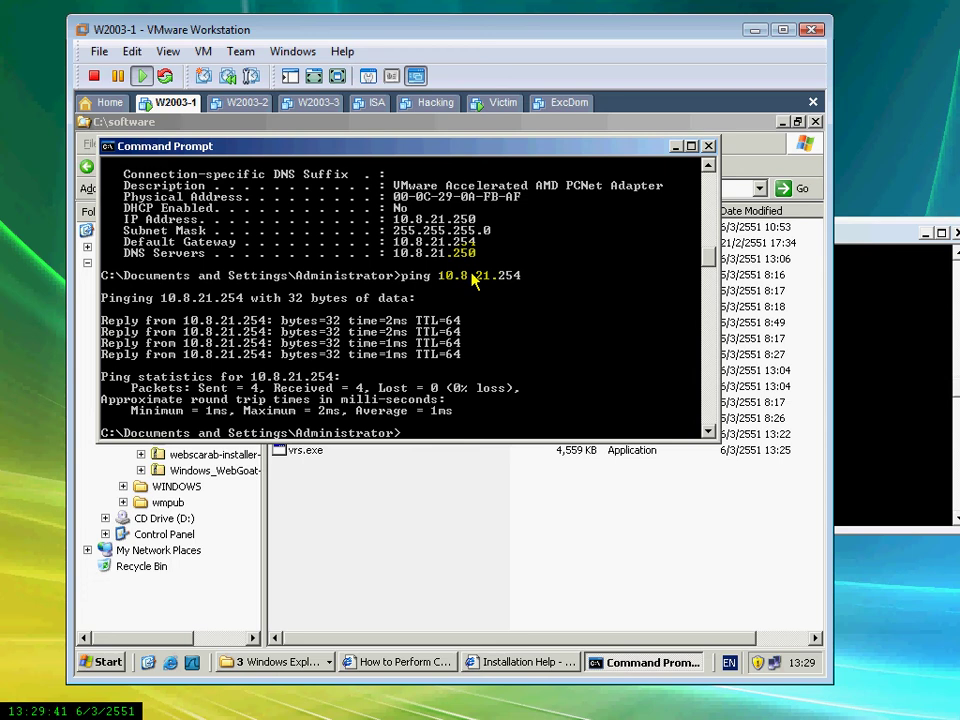
{"action": "type", "text": "ipconfig /flushdns"}
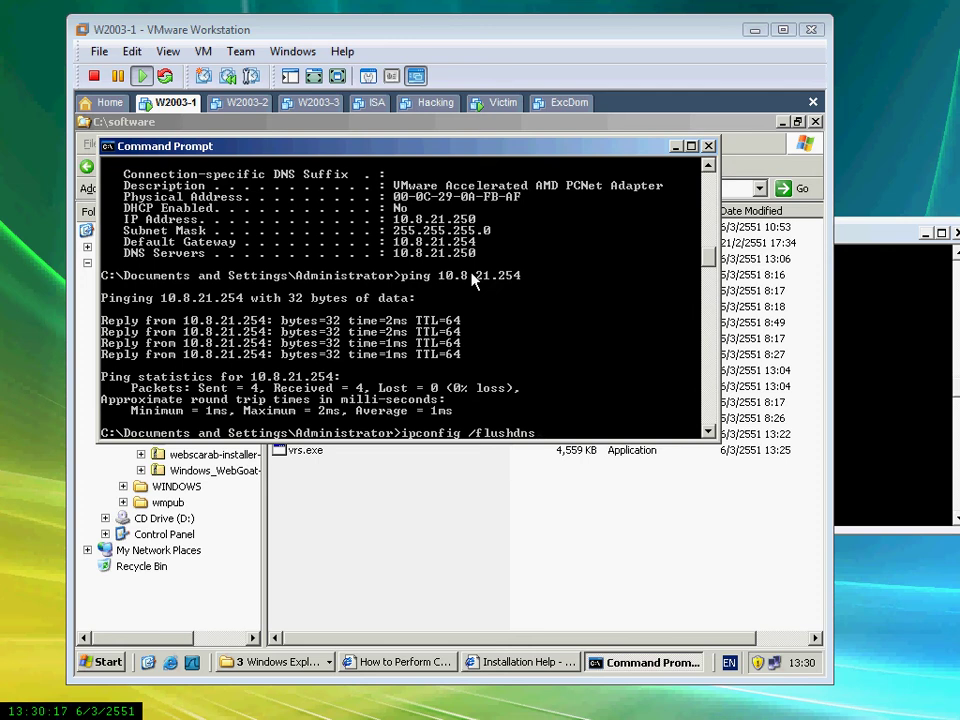
{"action": "key", "text": "alt+Tab"}
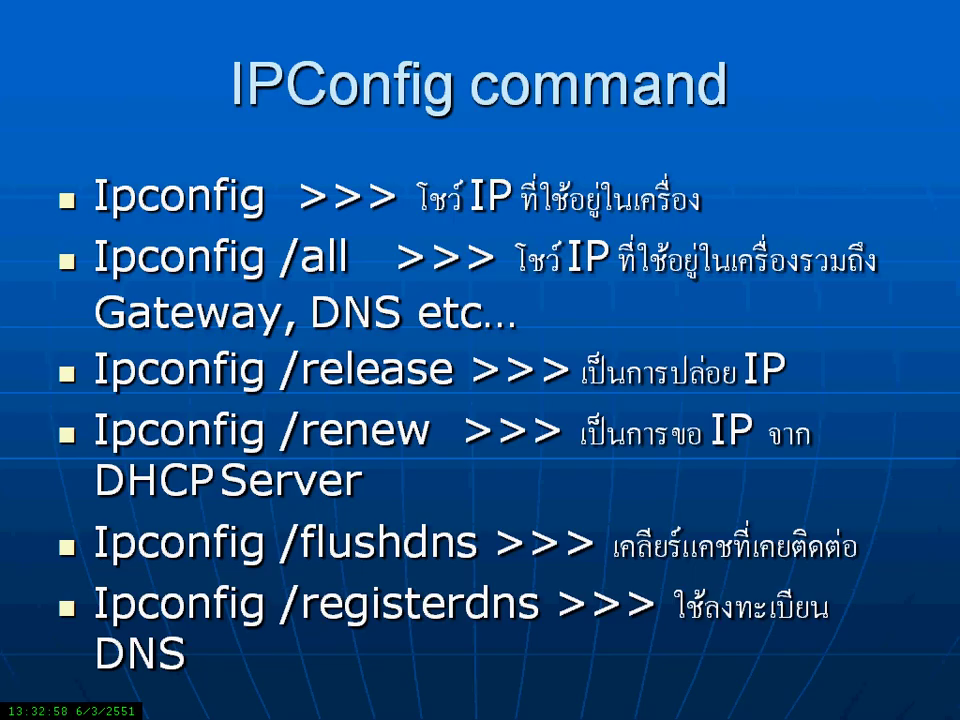
- Advance to the check routing table slide, then exit back to the console
{"action": "key", "text": "Right"}
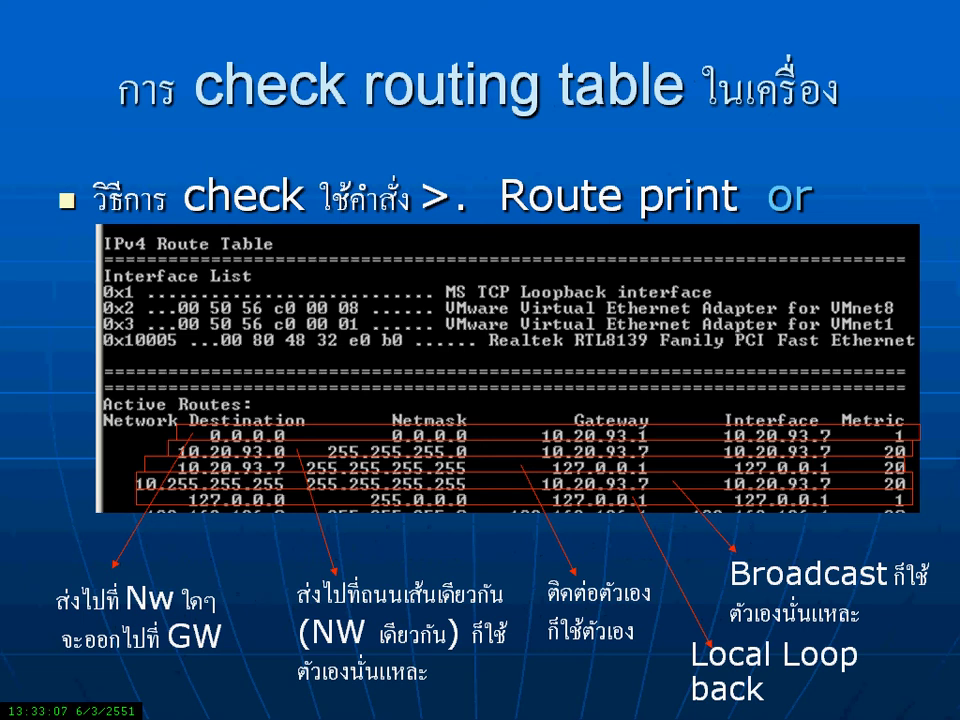
{"action": "key", "text": "Right"}
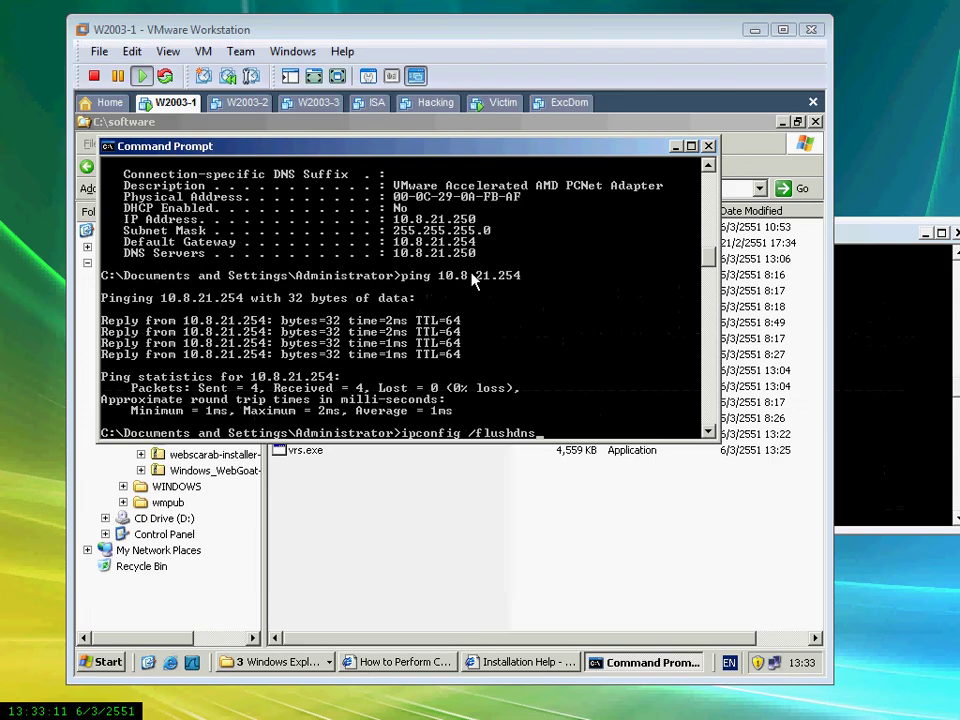
- Clear the unrun flushdns command and run route print to show the W2003-1 routing table
{"action": "left_click", "coordinate": [270, 324]}
{"action": "key", "text": "BackSpace"}
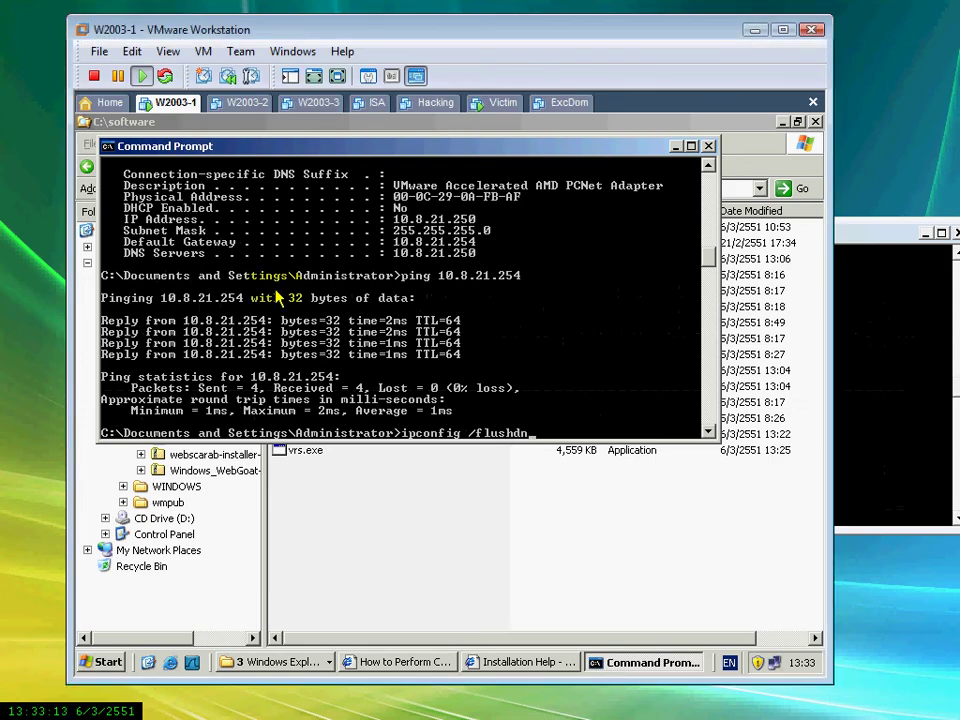
{"action": "key", "text": "BackSpace"}
{"action": "key", "text": "BackSpace"}
{"action": "key", "text": "BackSpace"}
{"action": "key", "text": "BackSpace"}
{"action": "key", "text": "BackSpace"}
{"action": "key", "text": "BackSpace"}
{"action": "key", "text": "BackSpace"}
{"action": "key", "text": "BackSpace"}
{"action": "key", "text": "BackSpace"}
{"action": "key", "text": "BackSpace"}
{"action": "key", "text": "BackSpace"}
{"action": "key", "text": "BackSpace"}
{"action": "key", "text": "BackSpace"}
{"action": "key", "text": "BackSpace"}
{"action": "key", "text": "BackSpace"}
{"action": "key", "text": "BackSpace"}
{"action": "key", "text": "BackSpace"}
{"action": "type", "text": "route"}
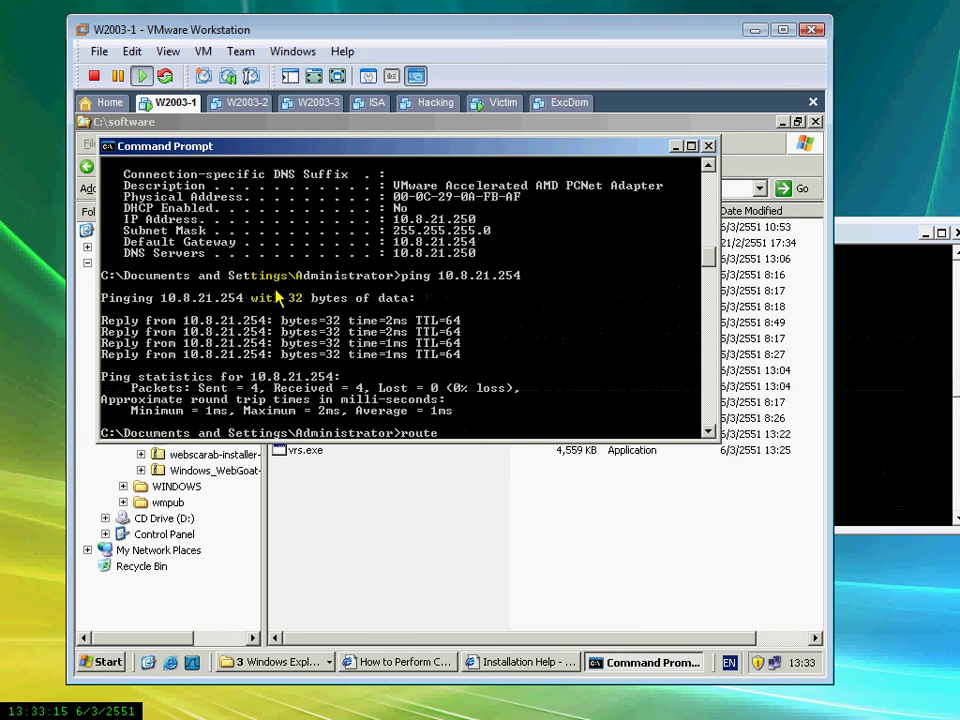
{"action": "type", "text": " print"}
{"action": "key", "text": "Return"}
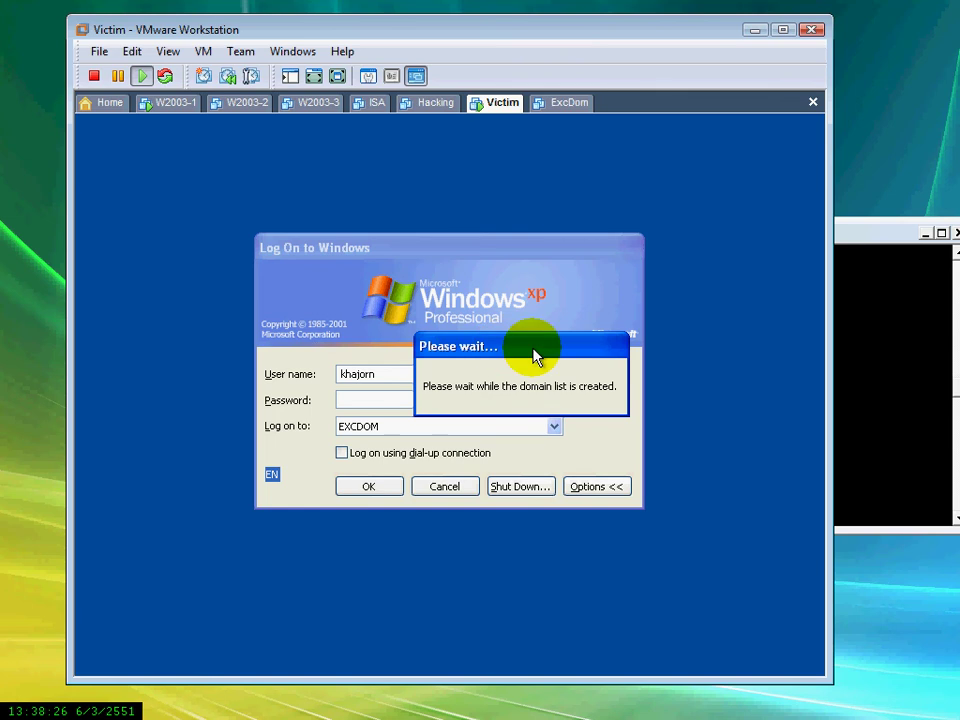
- Move the Please wait notice aside and log on to IMNOK (this computer) as administrator
{"action": "left_click_drag", "start_coordinate": [531, 349], "coordinate": [455, 505]}
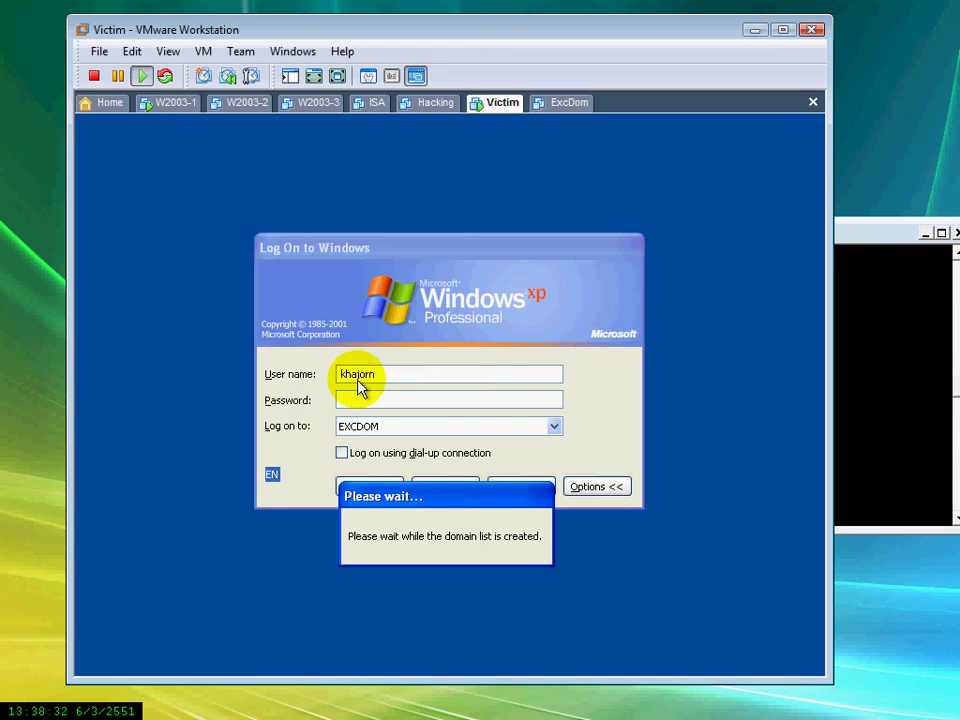
{"action": "left_click_drag", "start_coordinate": [468, 505], "coordinate": [644, 188]}
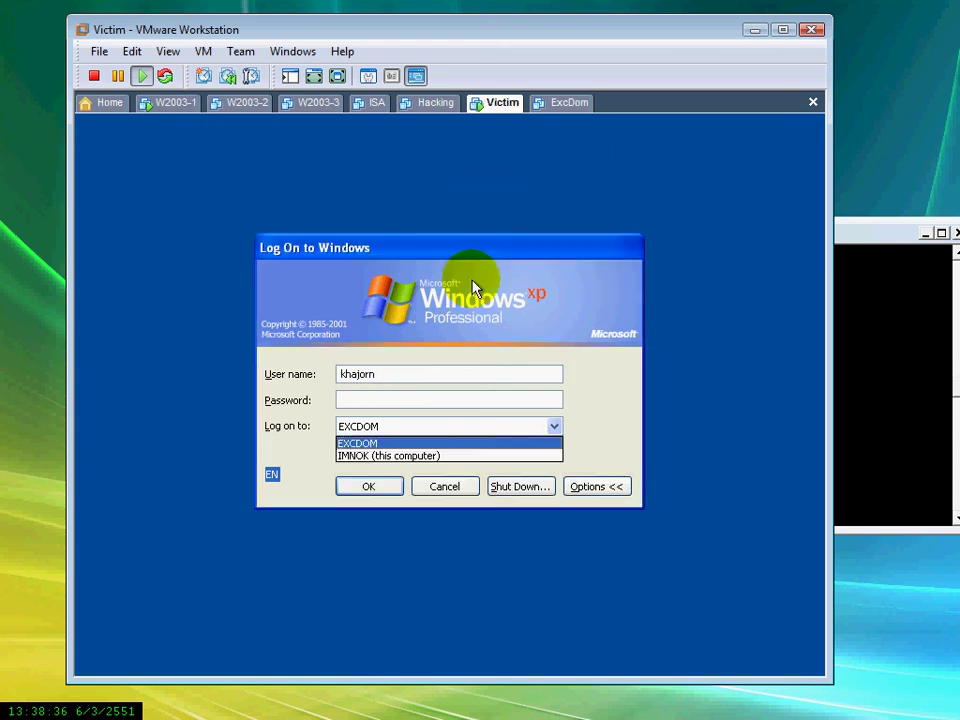
{"action": "left_click", "coordinate": [436, 456]}
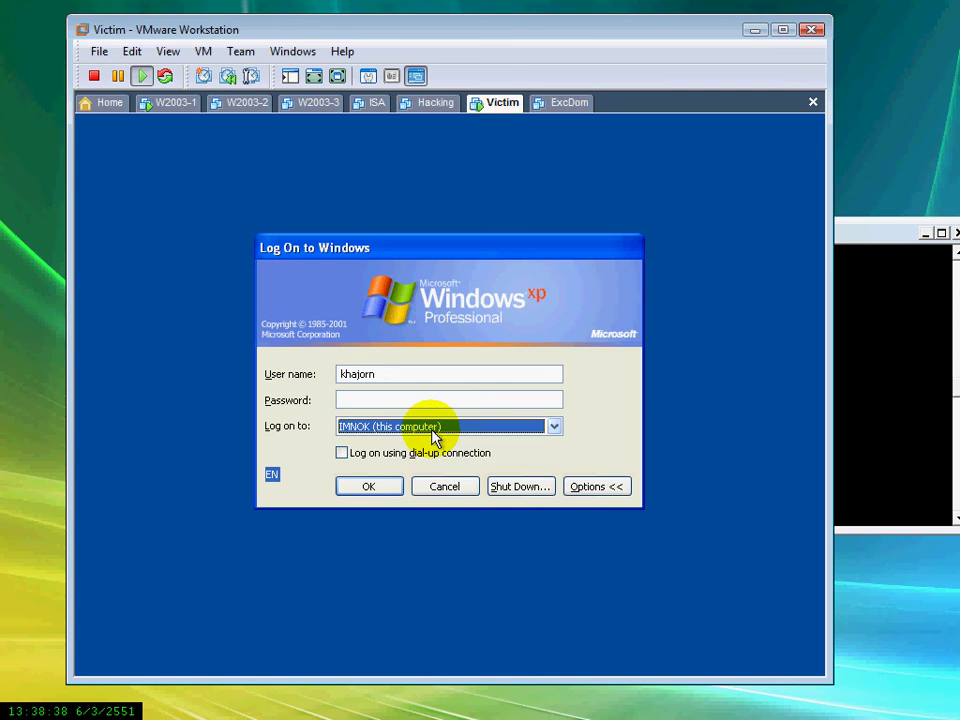
{"action": "left_click", "coordinate": [414, 398]}
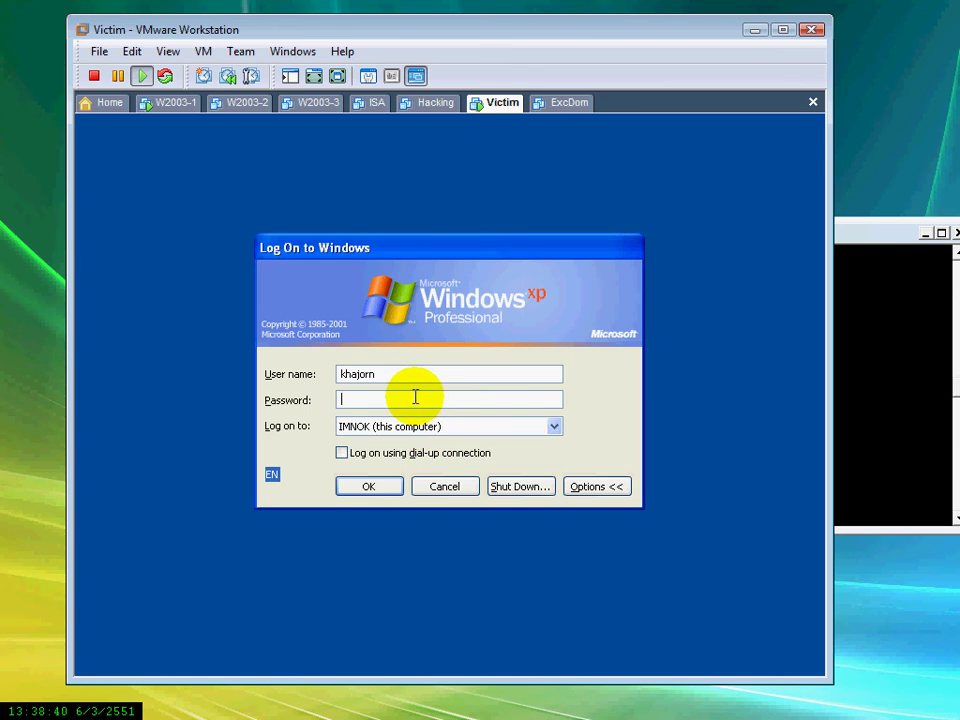
{"action": "type", "text": "********"}
{"action": "key", "text": "shift+Tab"}
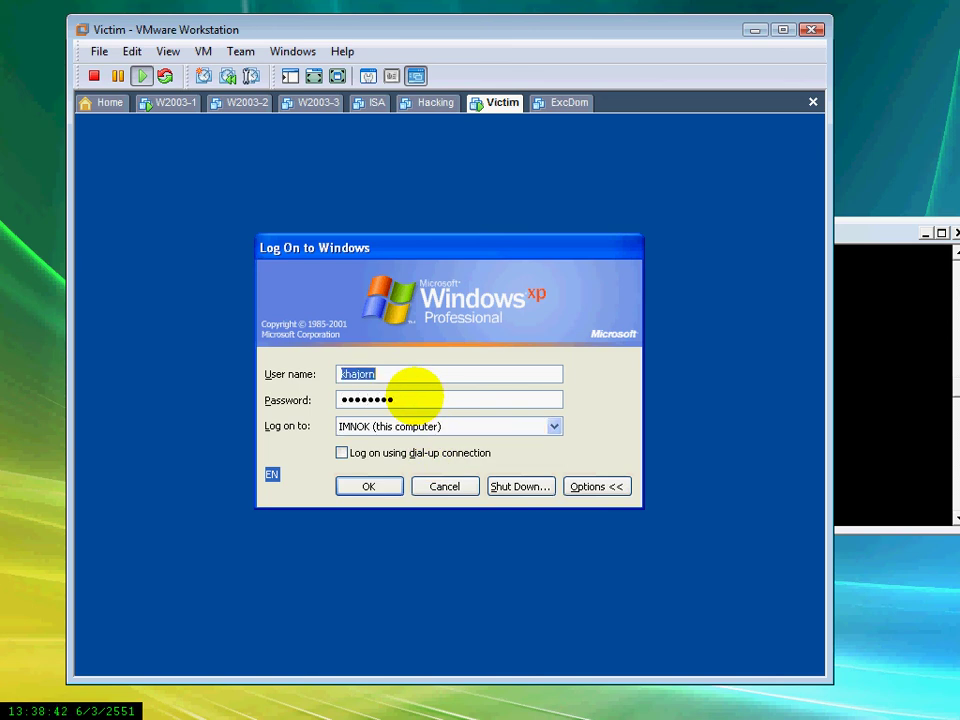
{"action": "type", "text": "administrator"}
{"action": "key", "text": "Return"}
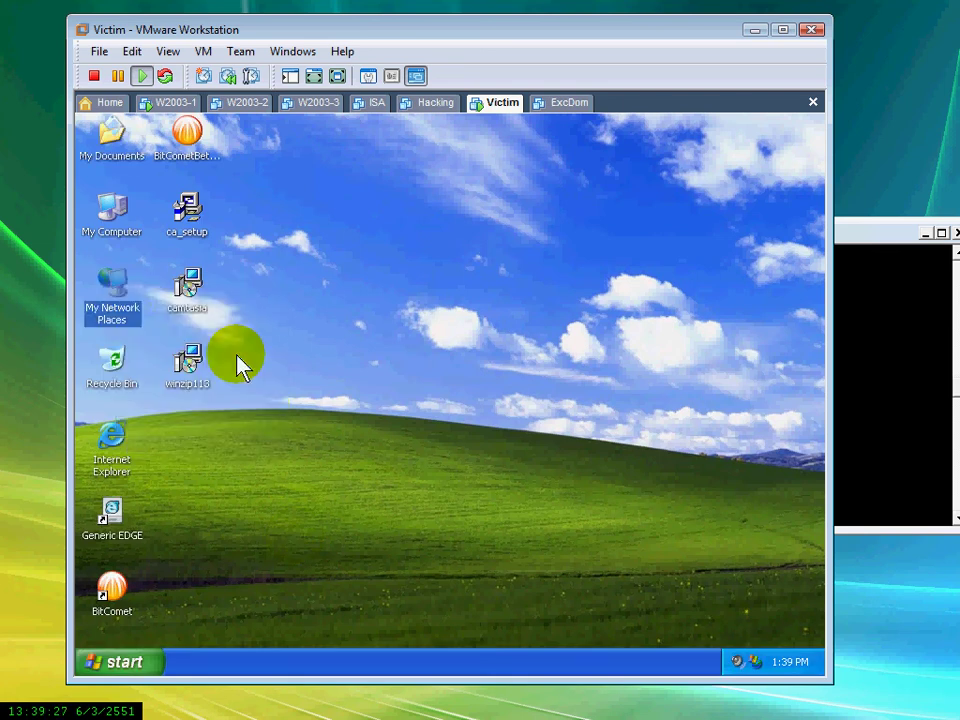
- Open Network Connections from My Network Places Properties, dismissing the old virus-definition warning, and open Start
{"action": "left_click", "coordinate": [120, 310]}
{"action": "double_click", "coordinate": [124, 316]}
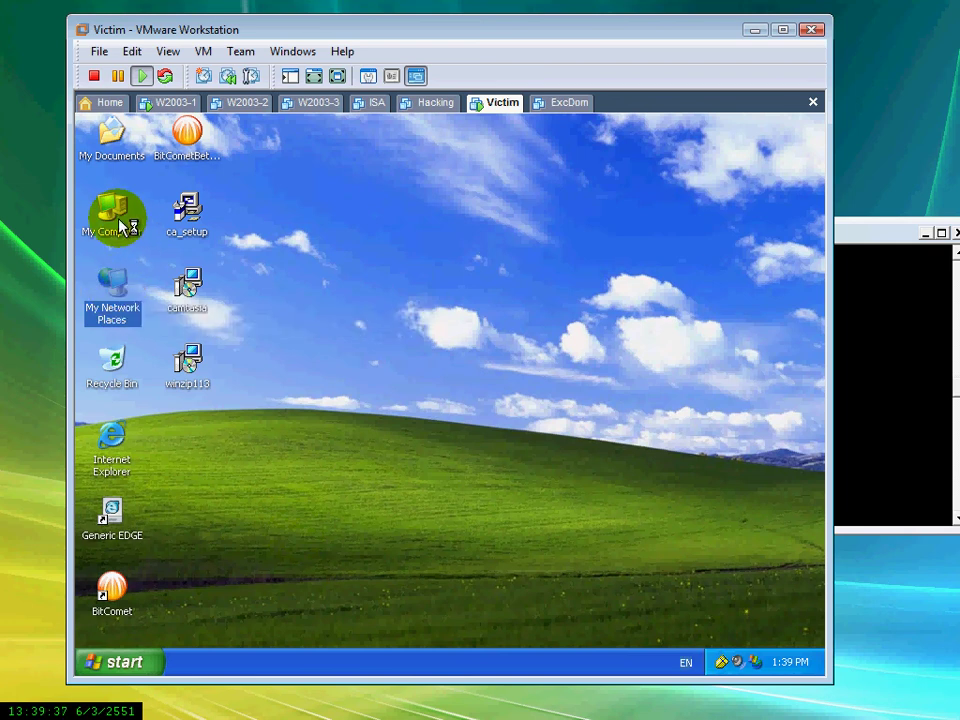
{"action": "right_click", "coordinate": [123, 287]}
{"action": "left_click", "coordinate": [172, 445]}
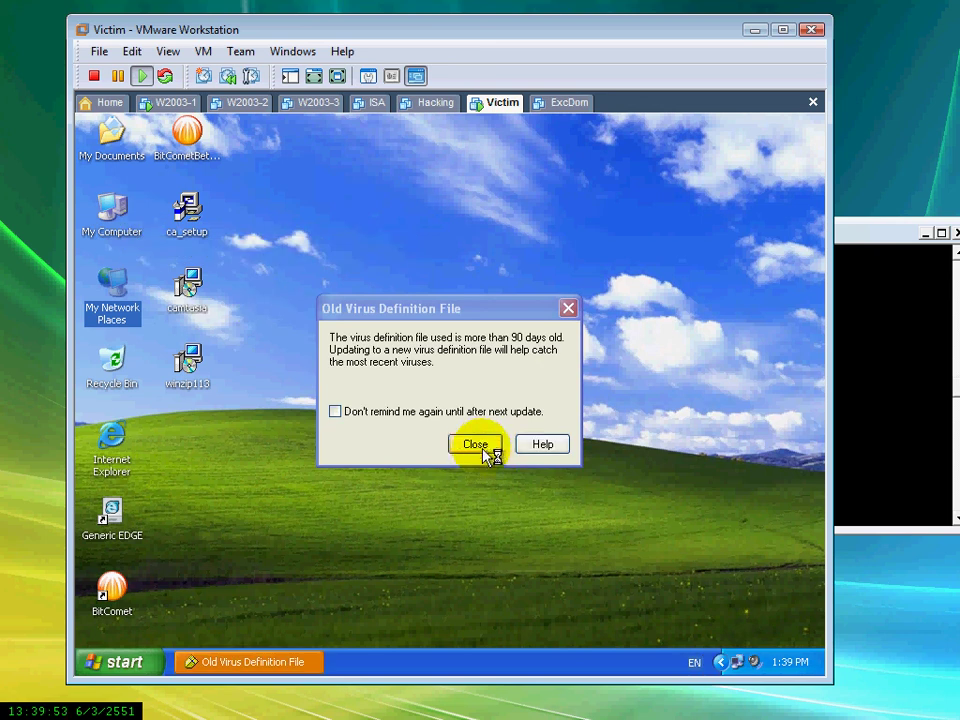
{"action": "left_click", "coordinate": [476, 444]}
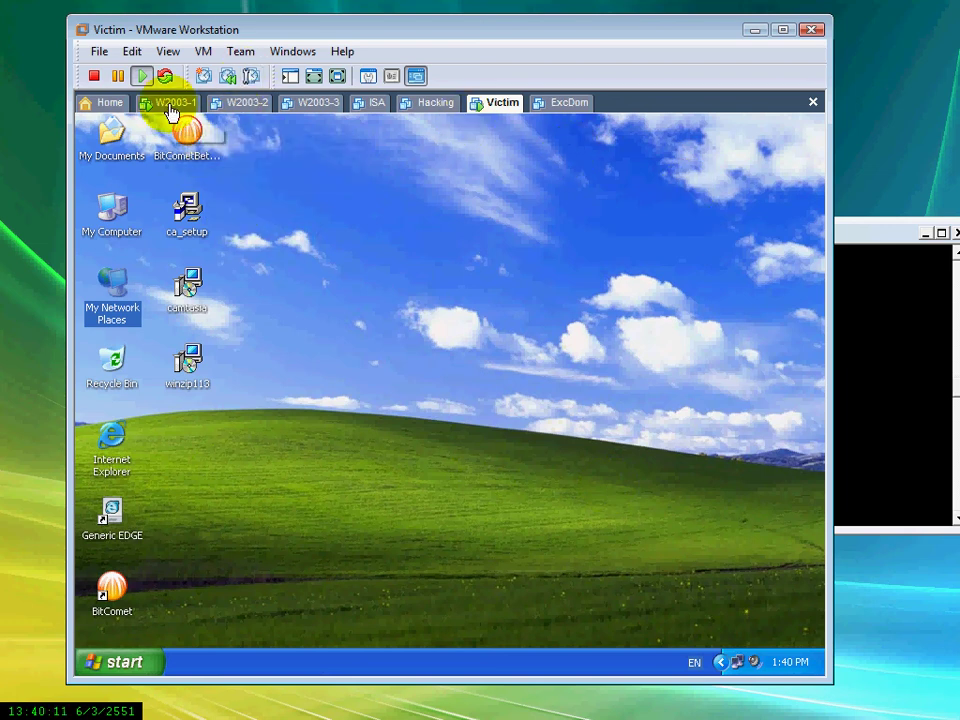
{"action": "right_click", "coordinate": [119, 284]}
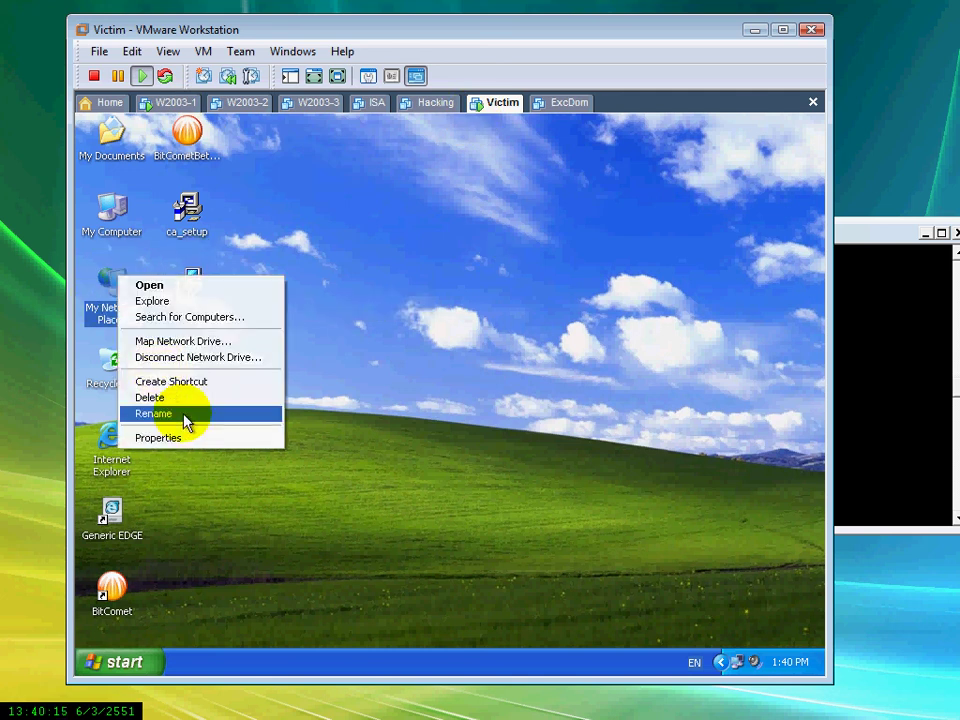
{"action": "left_click", "coordinate": [190, 438]}
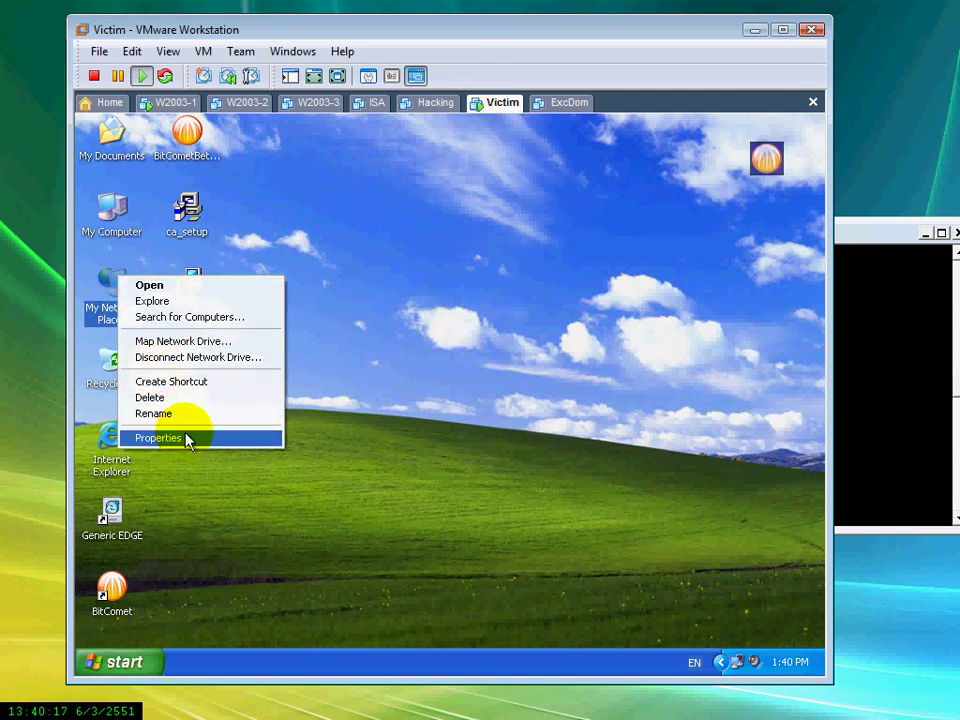
{"action": "left_click", "coordinate": [145, 656]}
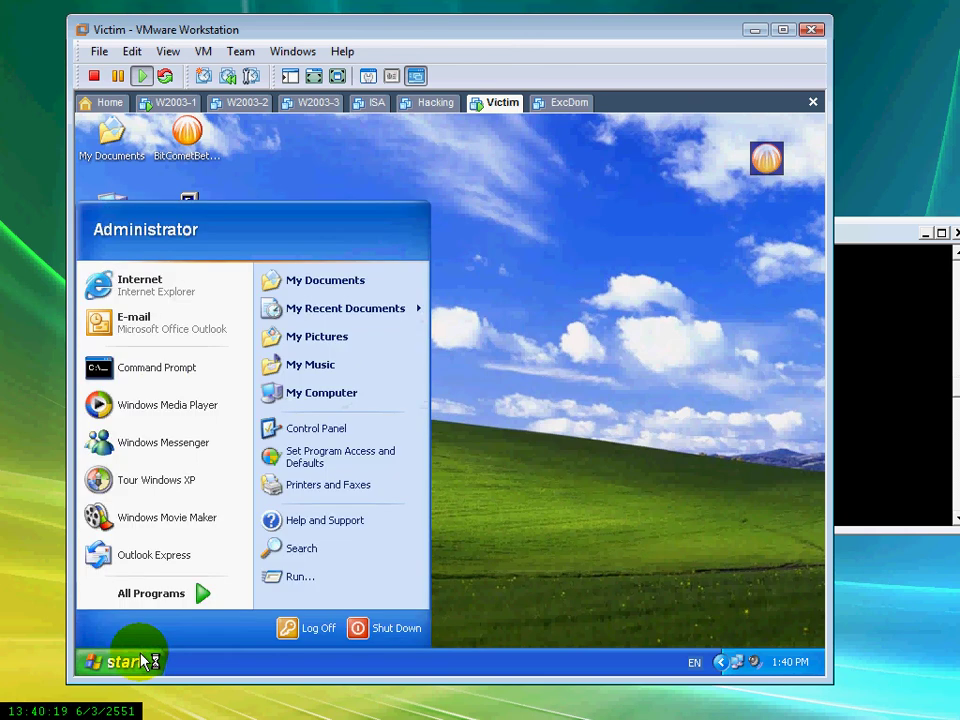
- Run ipconfig in Command Prompt, showing IP 192.168.0.91 and gateway 192.168.0.1
{"action": "left_click", "coordinate": [166, 372]}
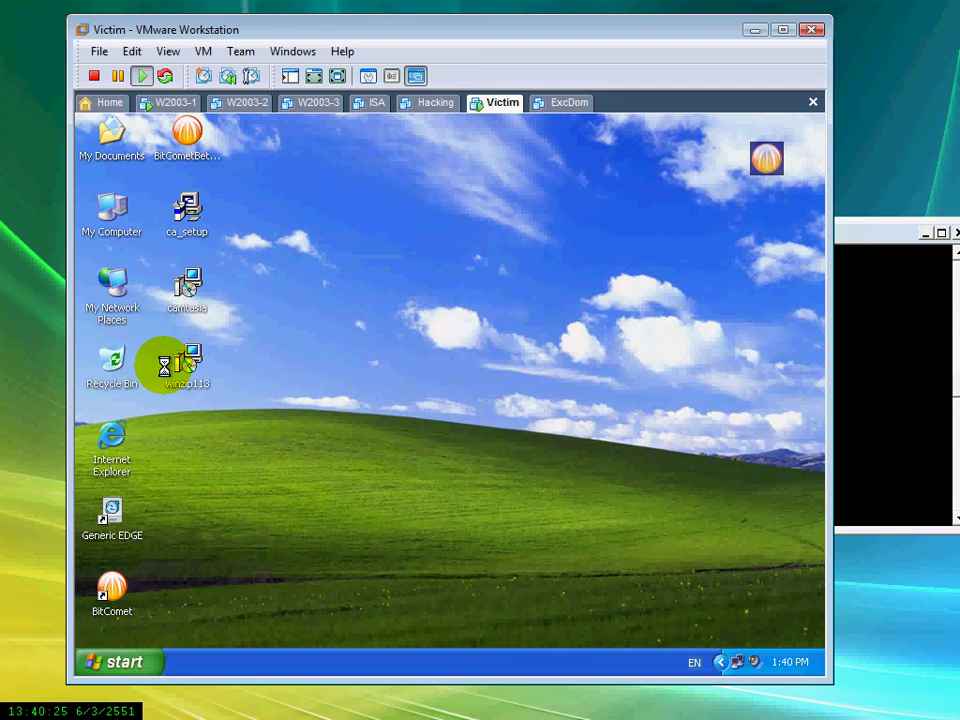
{"action": "type", "text": "ipconfig"}
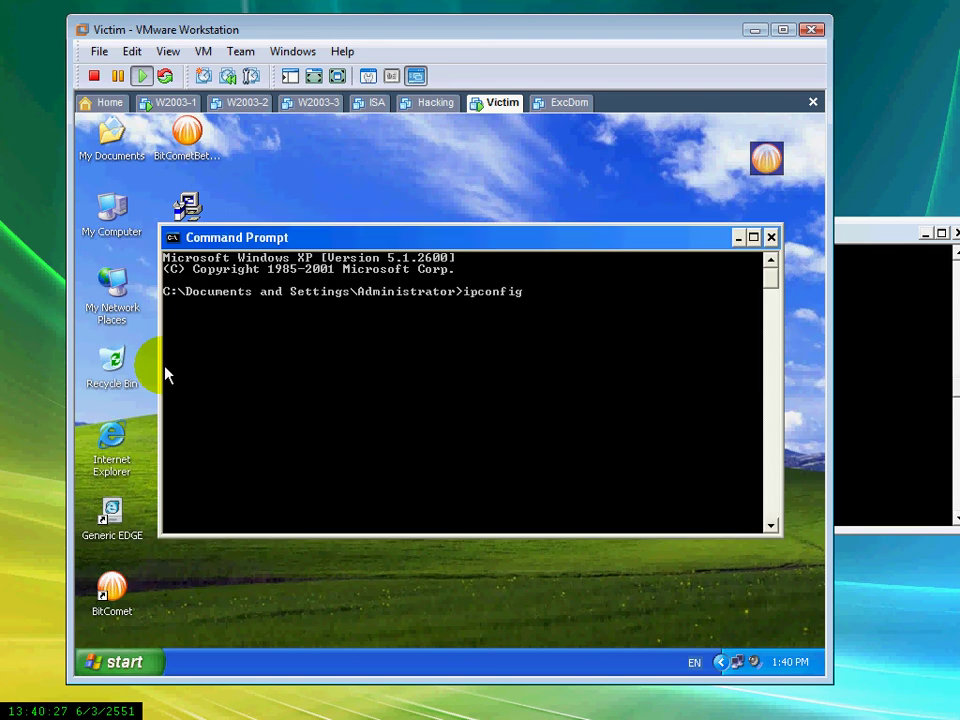
{"action": "key", "text": "Return"}
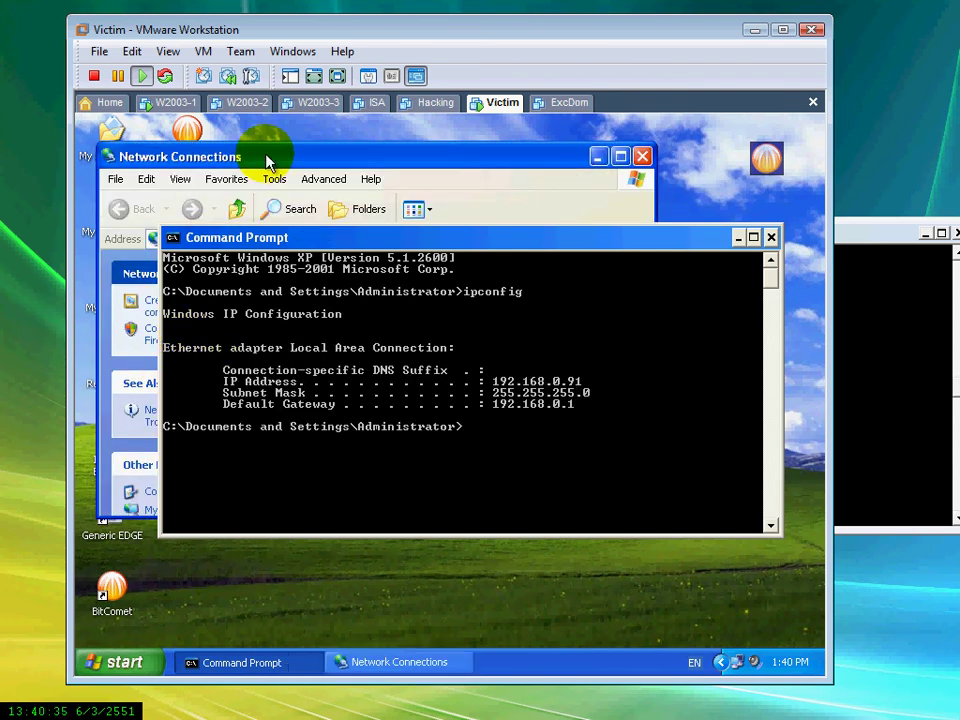
- Switch Local Area Connection TCP/IP to automatic IP and DNS, replacing preferred DNS 192.168.0.31
{"action": "left_click", "coordinate": [323, 298]}
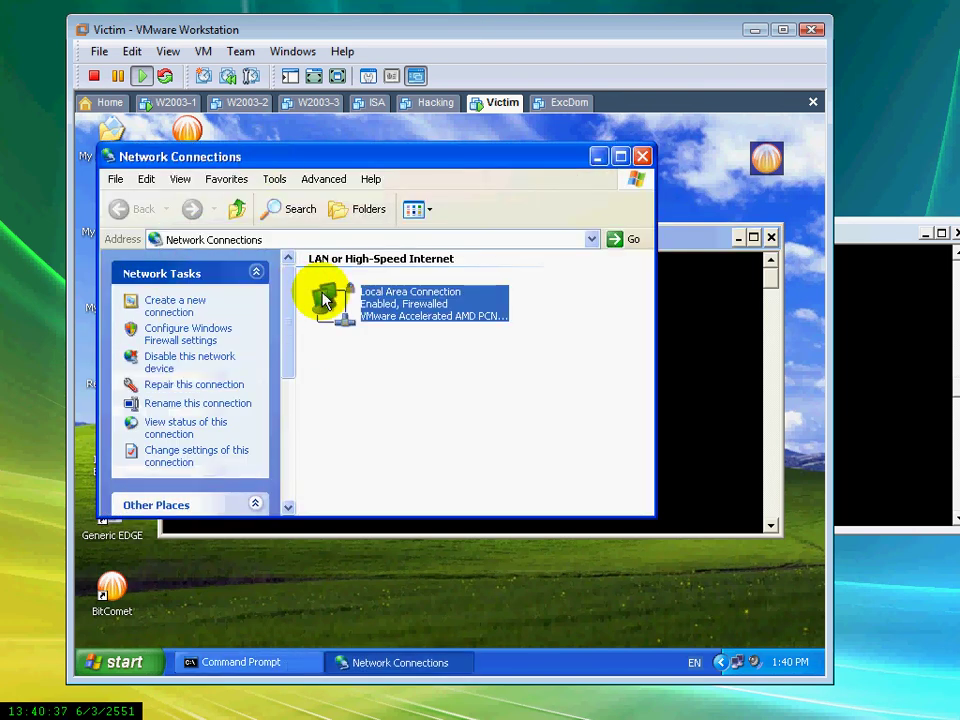
{"action": "double_click", "coordinate": [325, 318]}
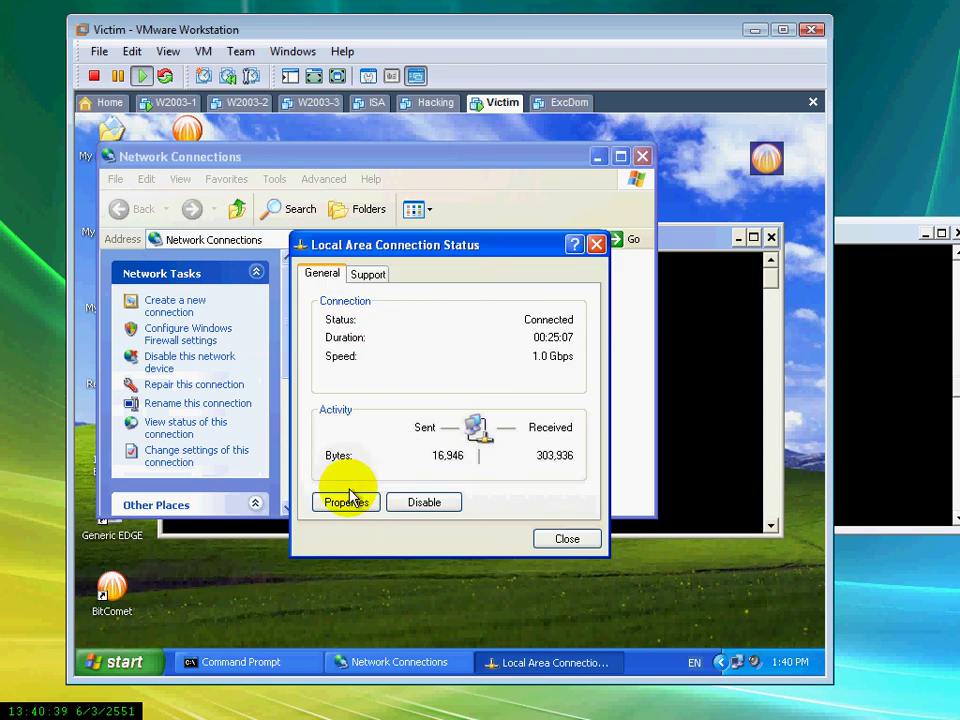
{"action": "left_click", "coordinate": [347, 500]}
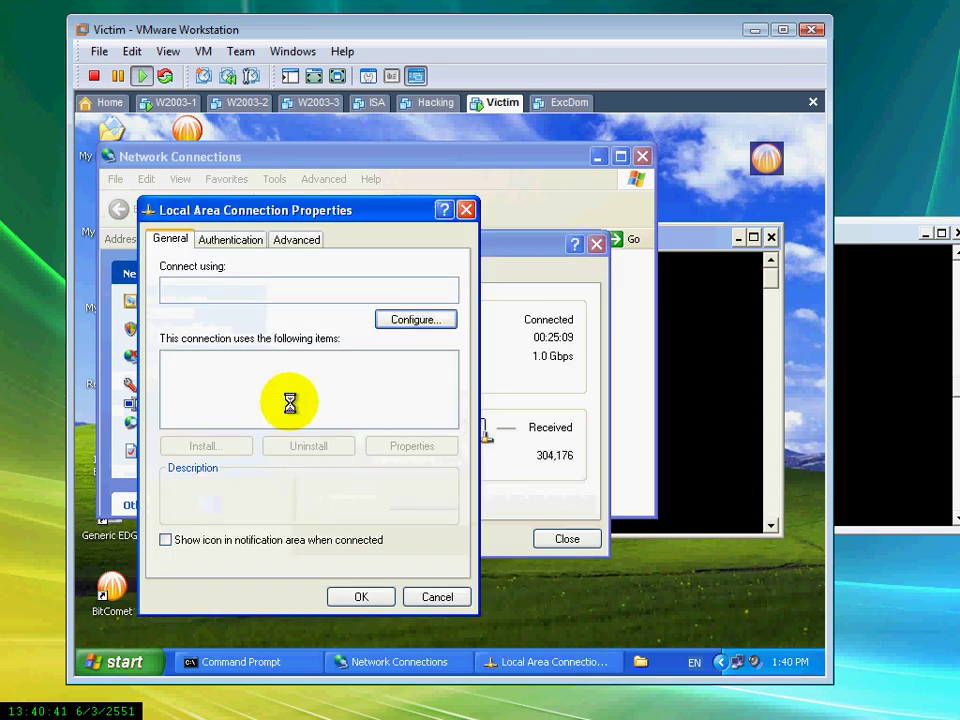
{"action": "left_click", "coordinate": [290, 408]}
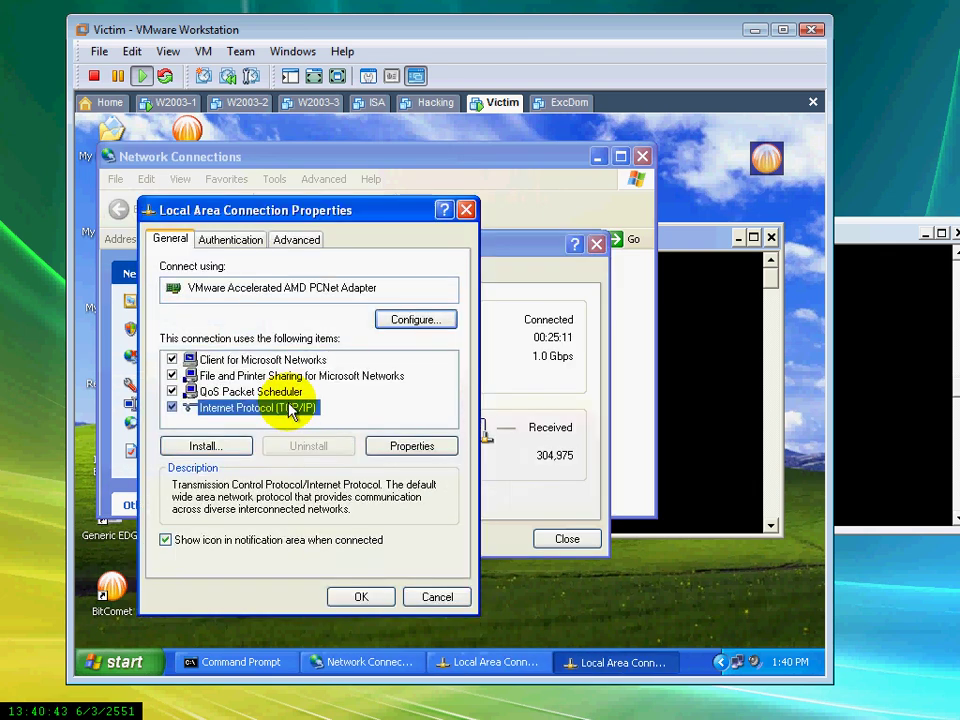
{"action": "double_click", "coordinate": [290, 408]}
{"action": "left_click", "coordinate": [285, 346]}
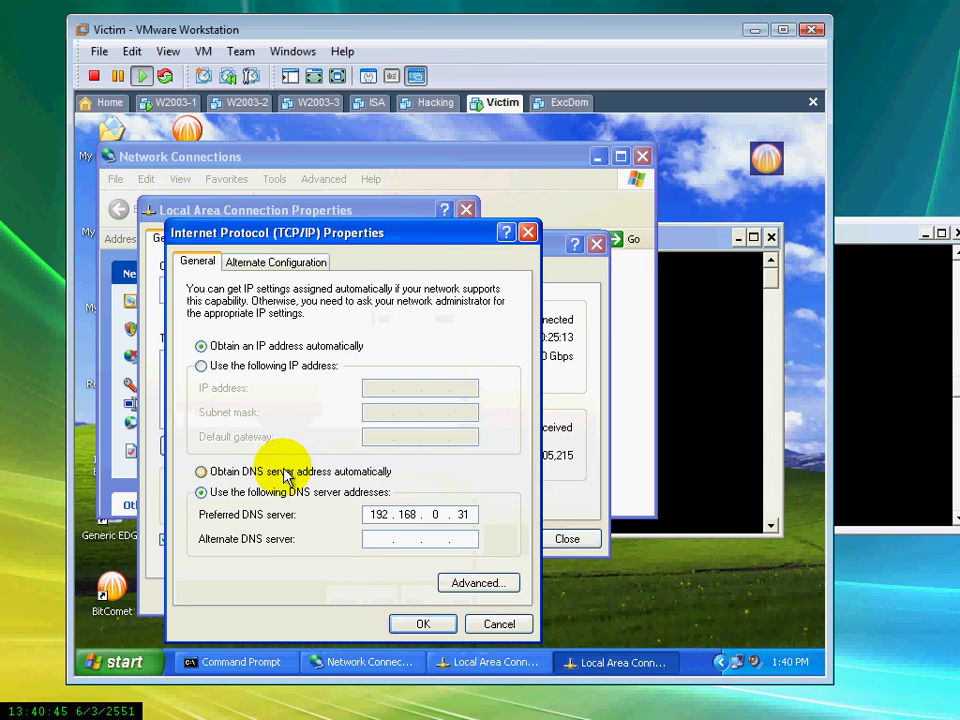
{"action": "left_click", "coordinate": [287, 476]}
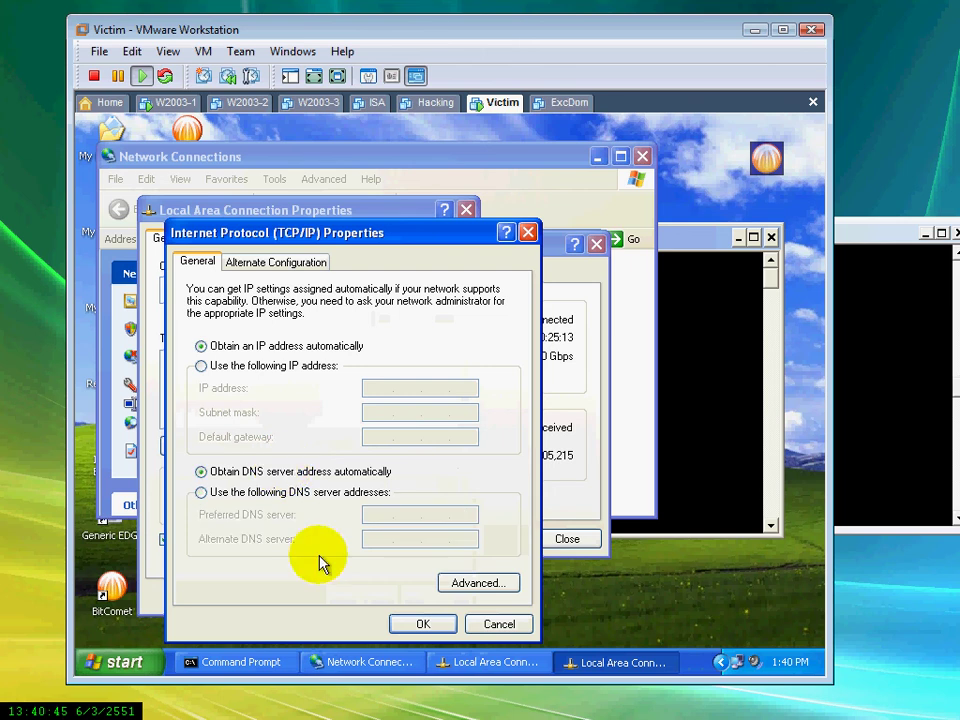
{"action": "left_click", "coordinate": [401, 626]}
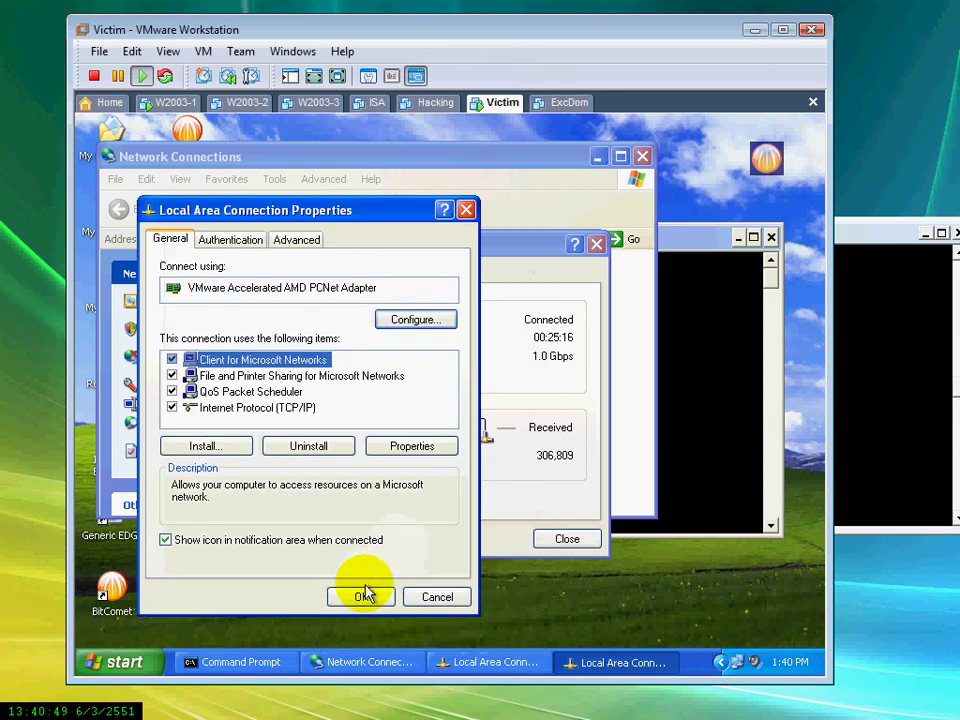
{"action": "left_click", "coordinate": [525, 542]}
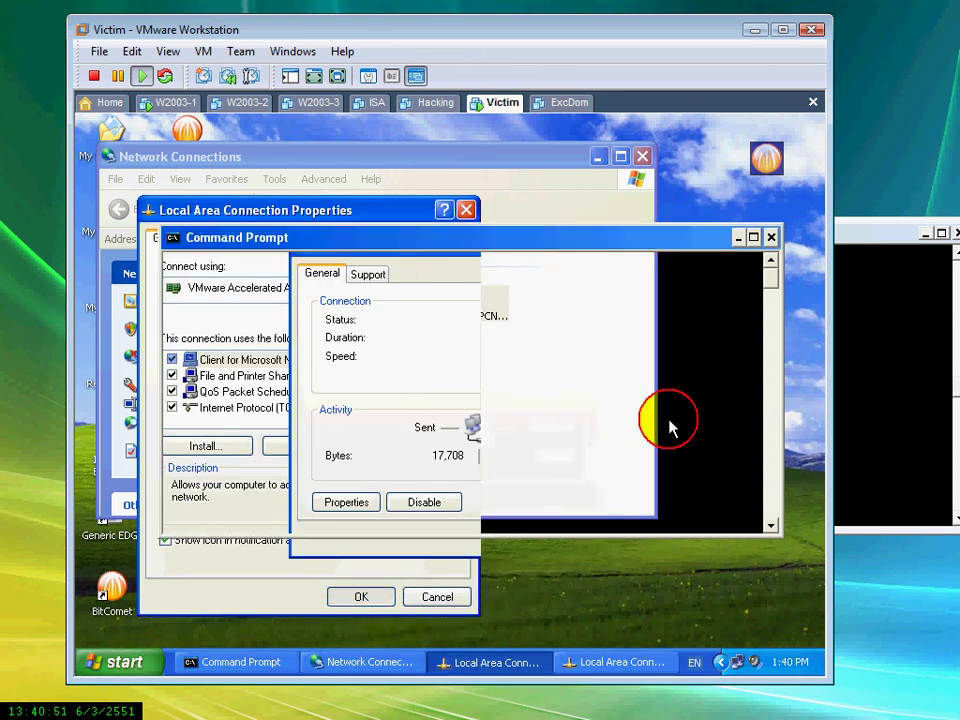
- Close the connection properties and rerun ipconfig until the Victim's address shows 0.0.0.0
{"action": "type", "text": "ipcon"}
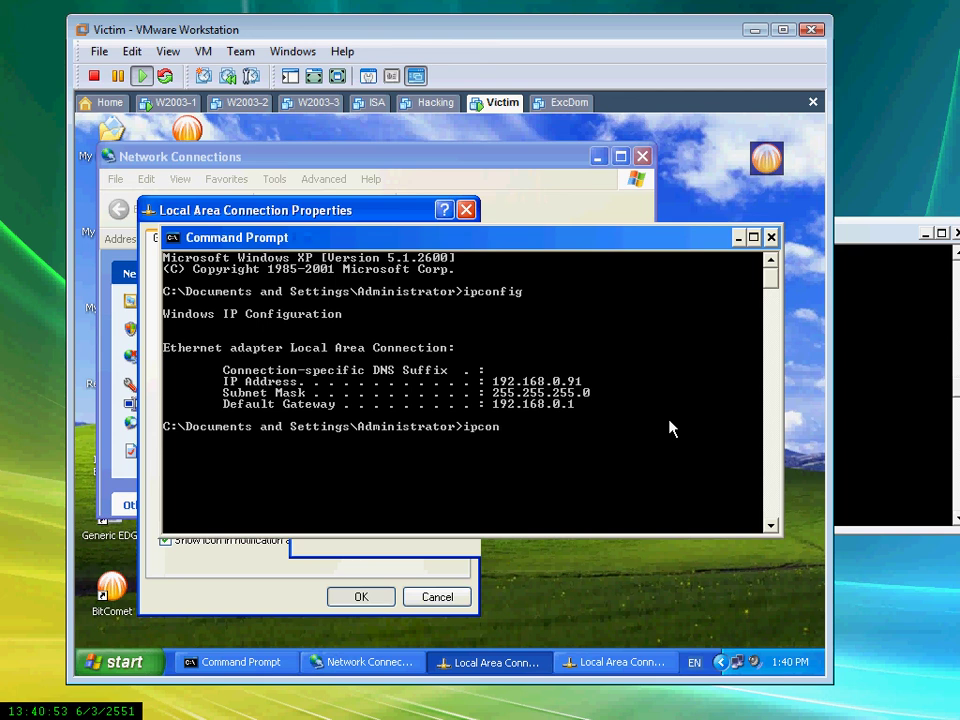
{"action": "type", "text": "fig"}
{"action": "key", "text": "Return"}
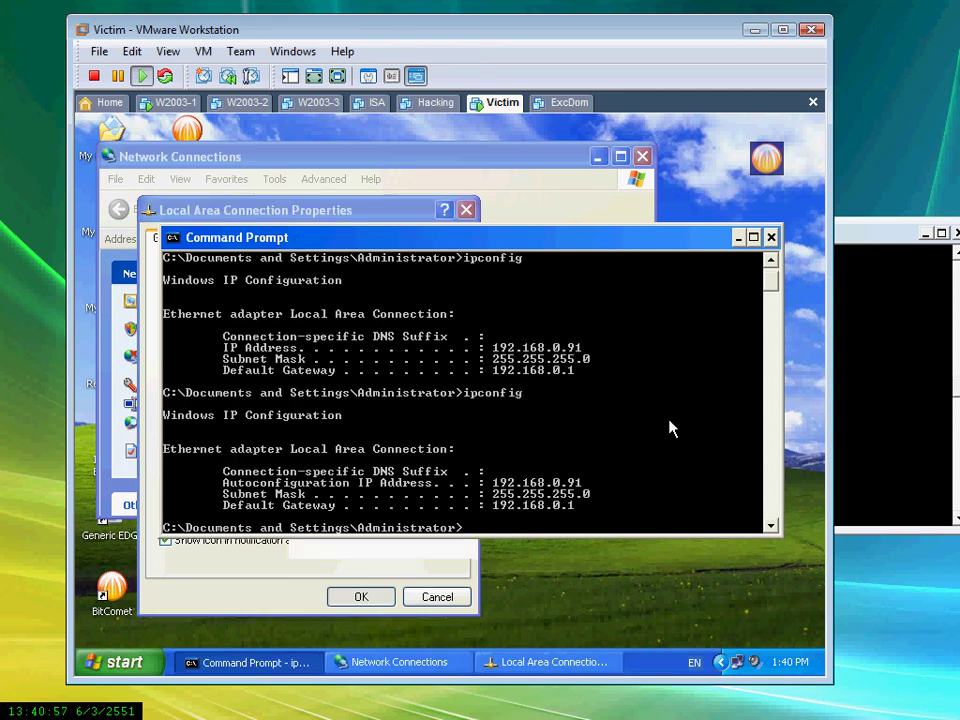
{"action": "type", "text": "ipconfig"}
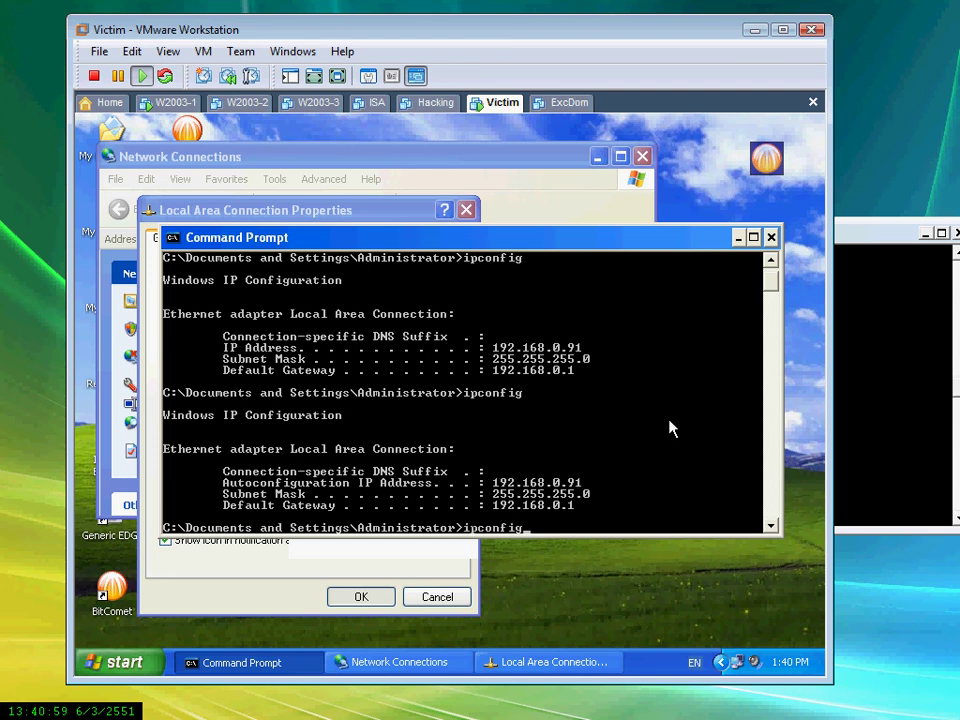
{"action": "key", "text": "Return"}
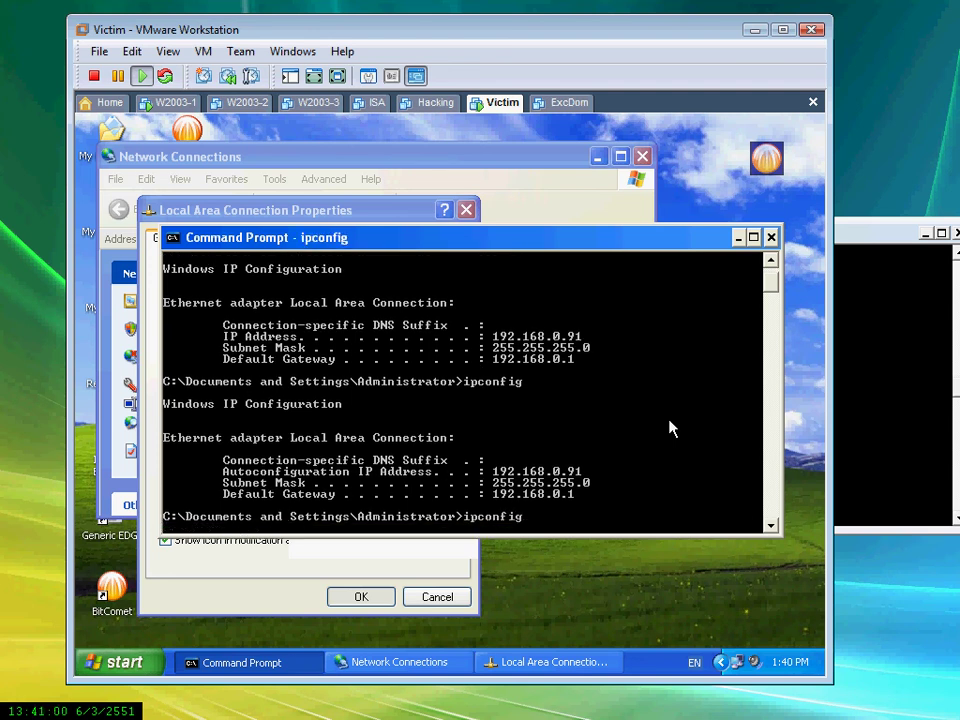
{"action": "left_click", "coordinate": [358, 597]}
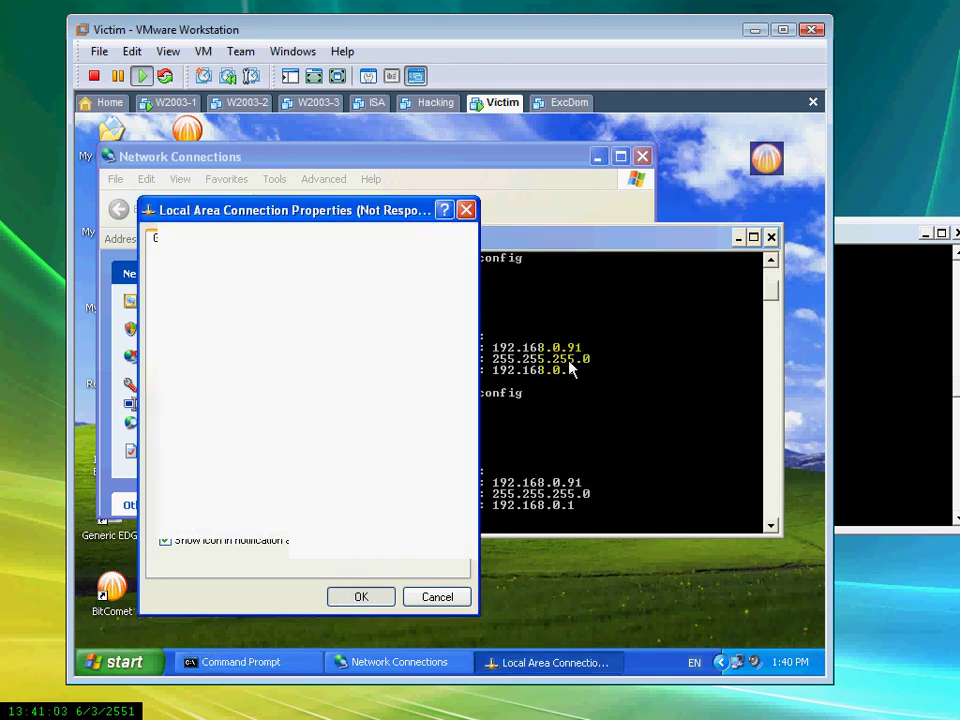
{"action": "left_click", "coordinate": [570, 369]}
{"action": "type", "text": "ipcon"}
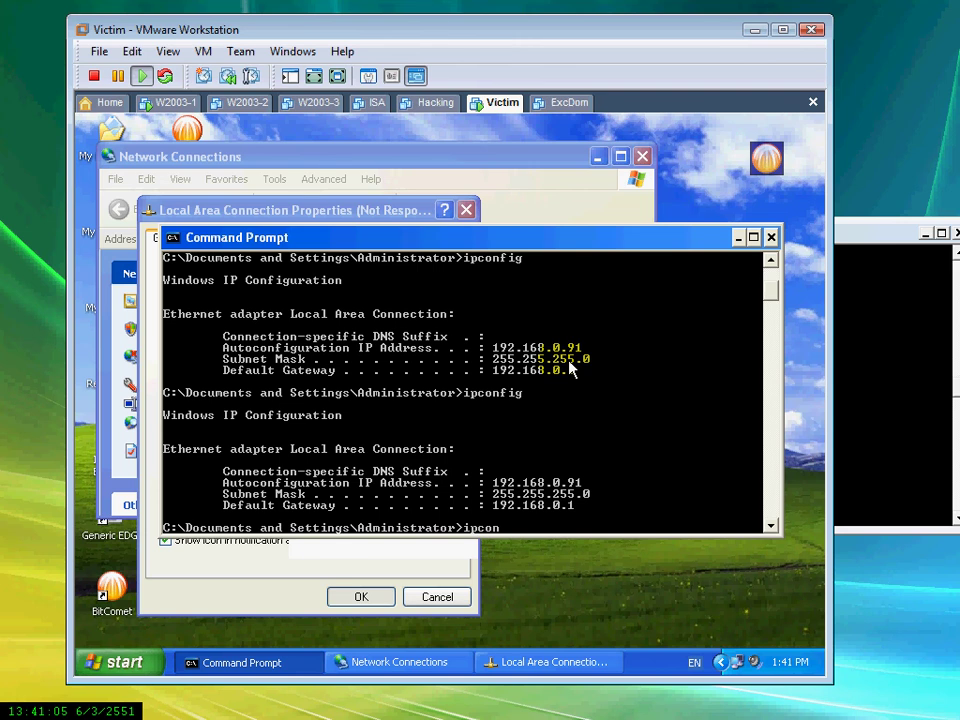
{"action": "type", "text": "fig"}
{"action": "key", "text": "Return"}
{"action": "type", "text": "ipconfig"}
{"action": "key", "text": "Return"}
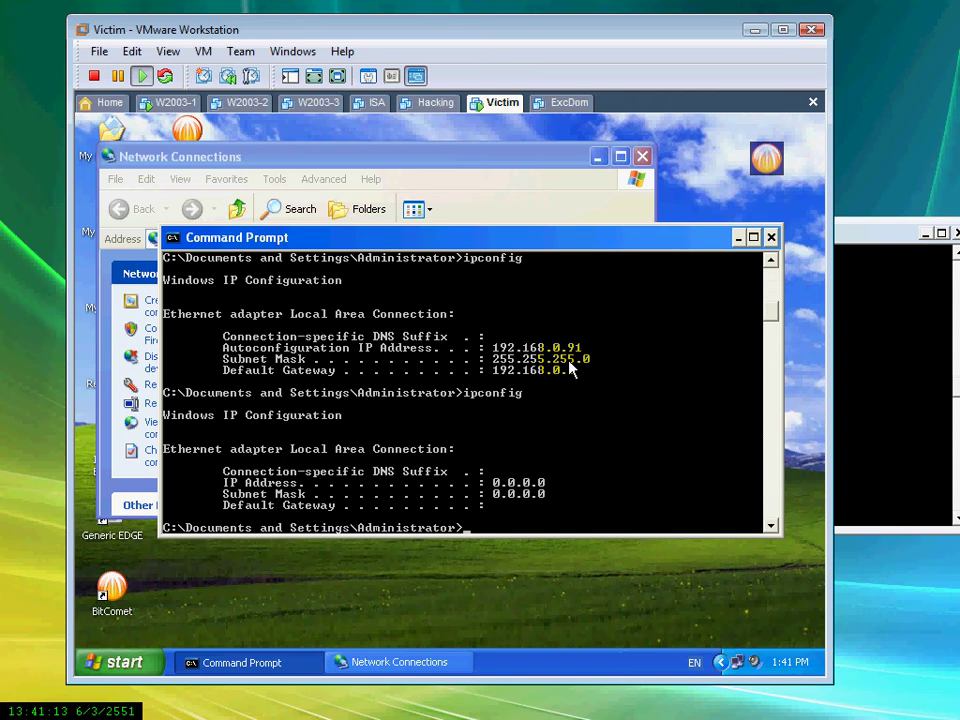
{"action": "type", "text": "ipconfig"}
{"action": "key", "text": "Return"}
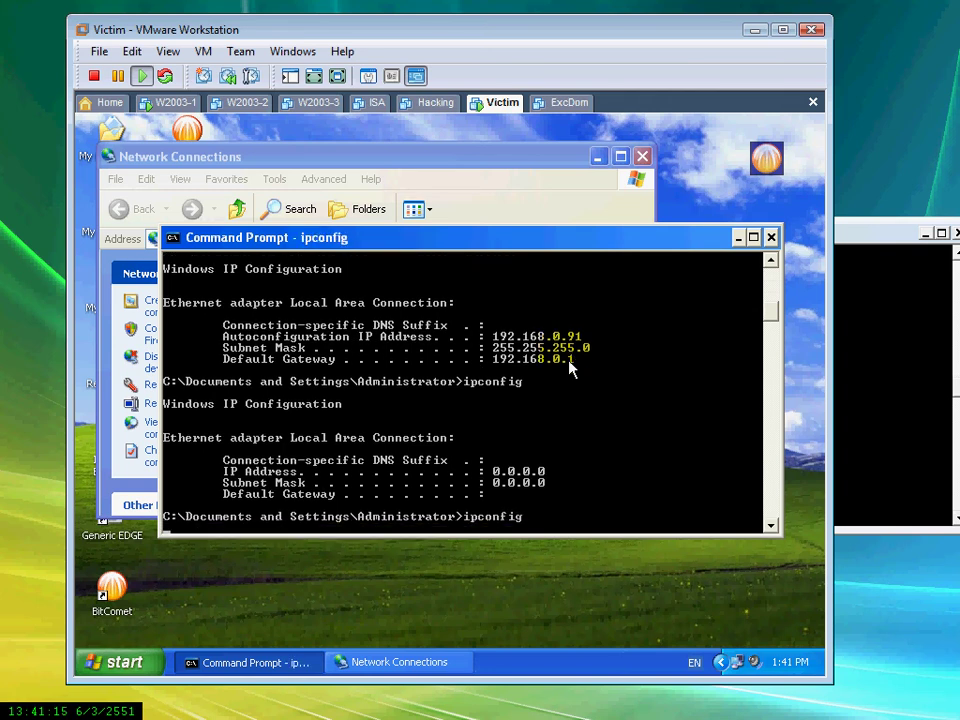
- Request a new DHCP lease with ipconfig /renew, then close W2003-1's route table console
{"action": "type", "text": "ipconfig"}
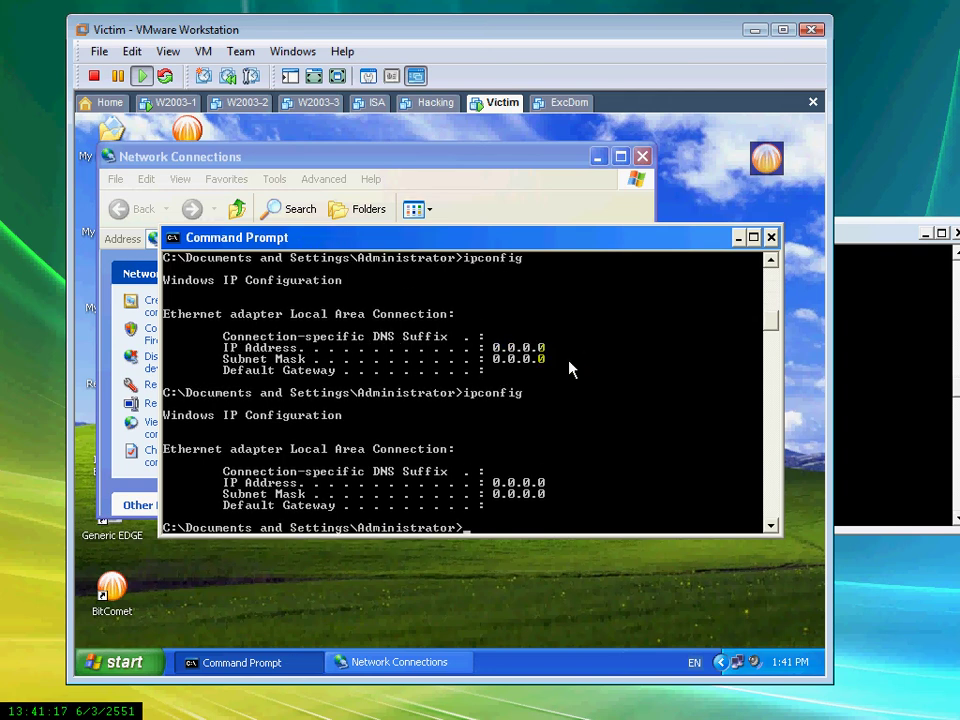
{"action": "type", "text": " /renew"}
{"action": "key", "text": "Return"}
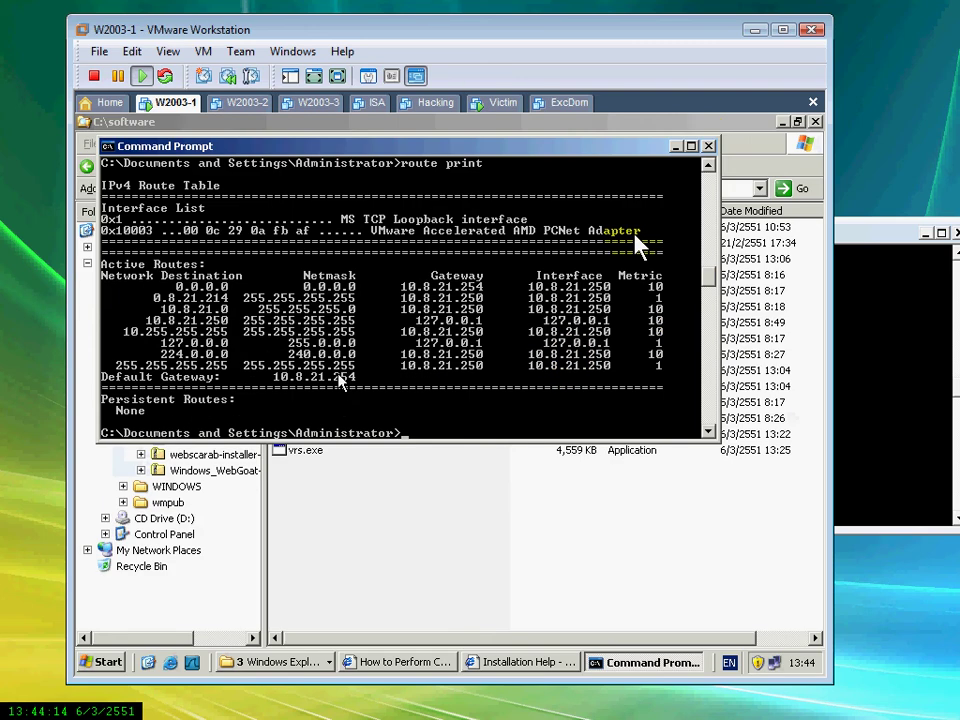
{"action": "left_click", "coordinate": [708, 146]}
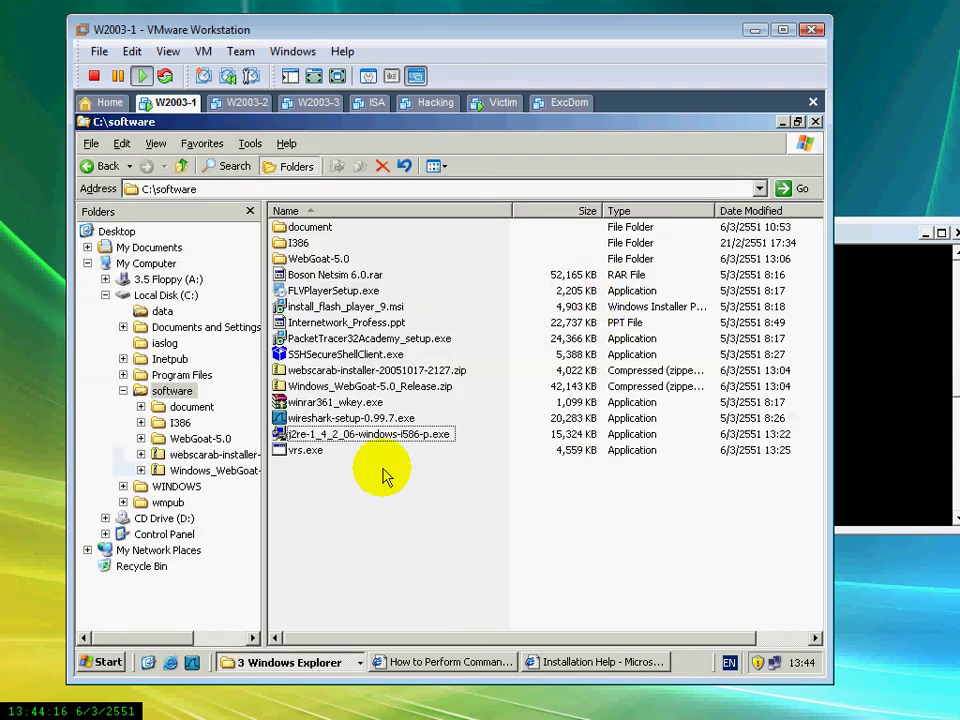
- Open the Windows Components Wizard from Add or Remove Programs and make the VM full screen
{"action": "left_click", "coordinate": [107, 662]}
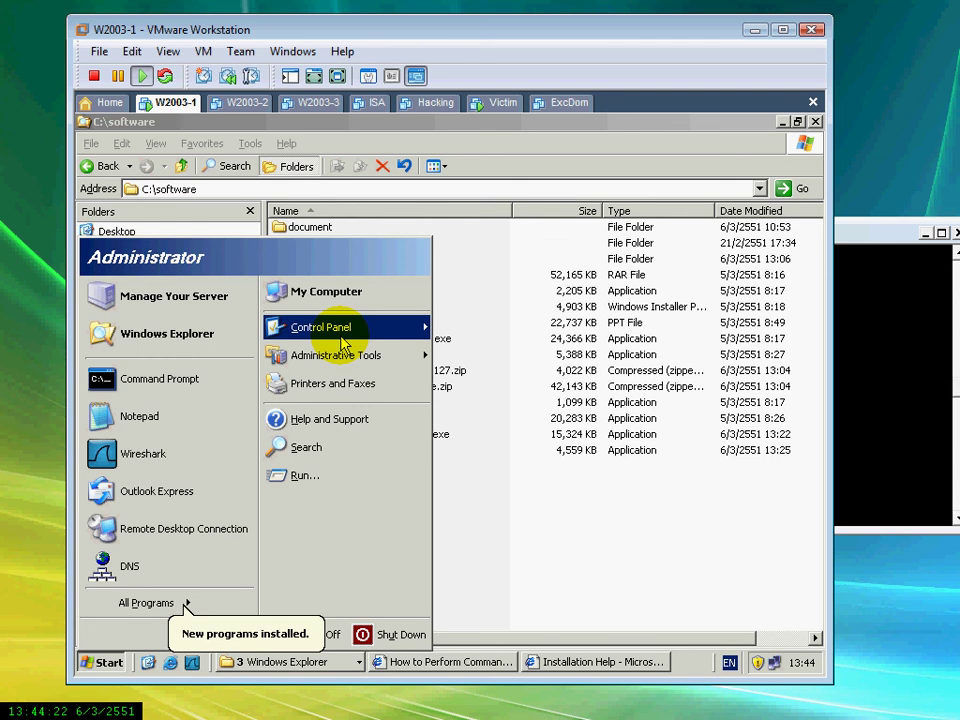
{"action": "mouse_move", "coordinate": [343, 340]}
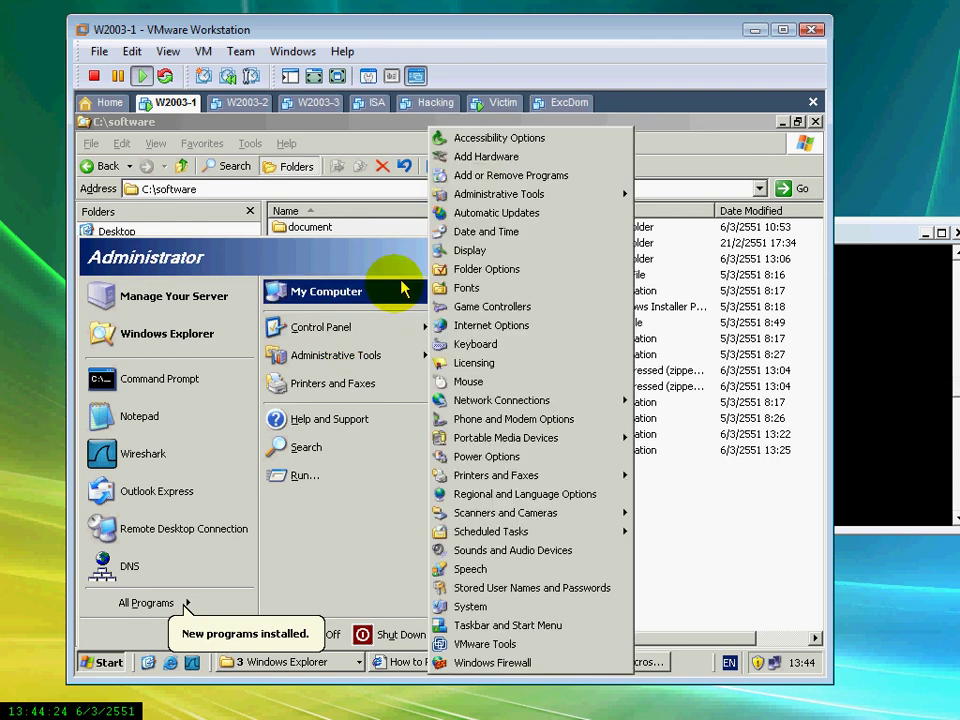
{"action": "left_click", "coordinate": [490, 177]}
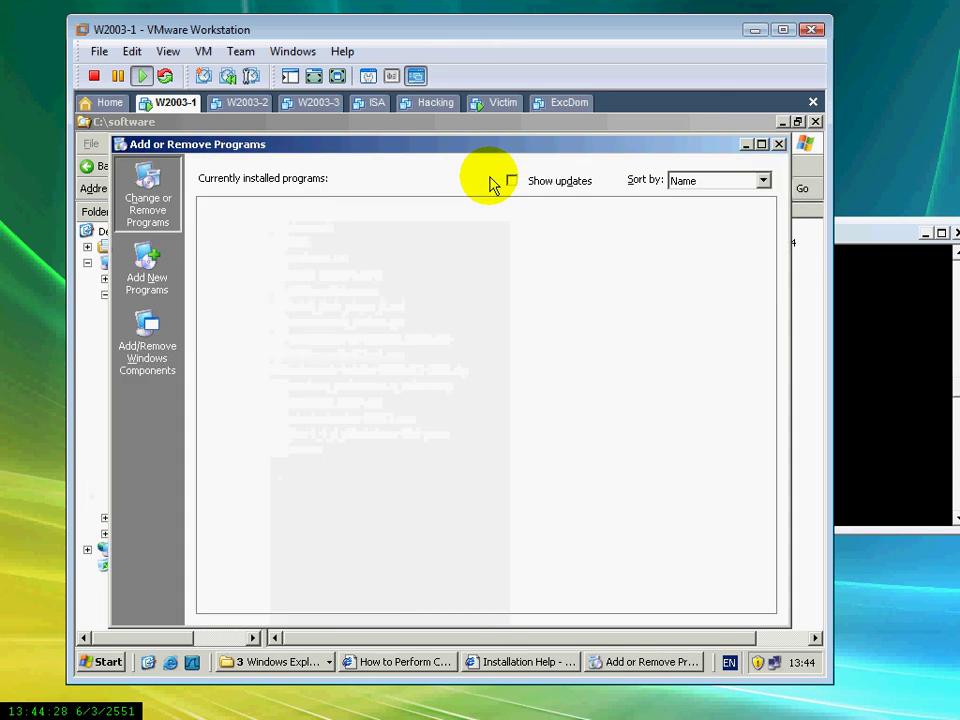
{"action": "left_click", "coordinate": [150, 345]}
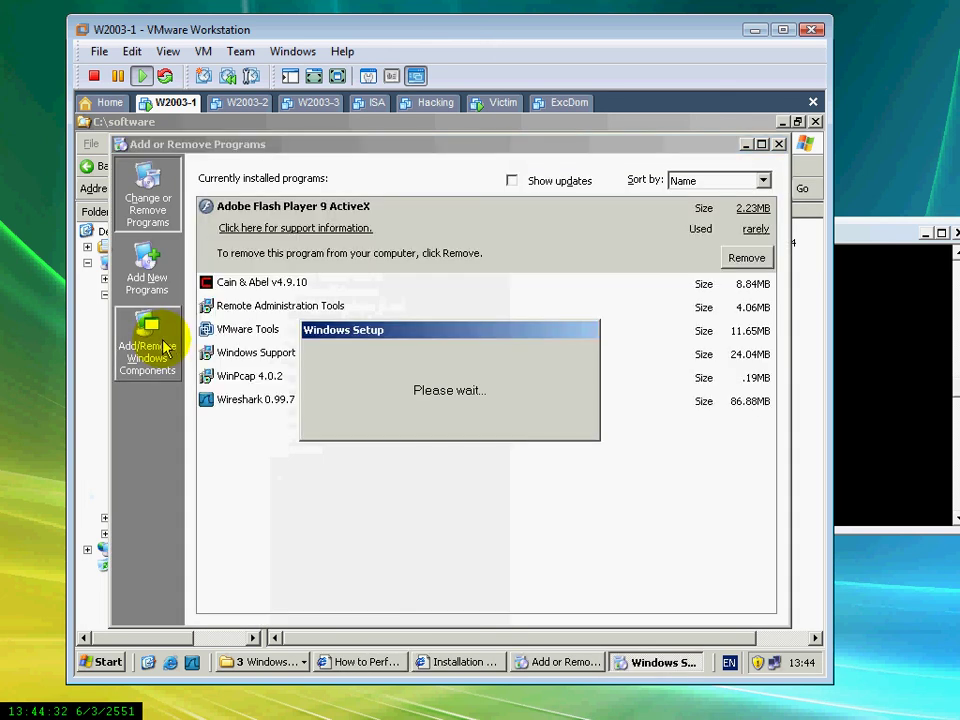
{"action": "key", "text": "ctrl+alt+Return"}
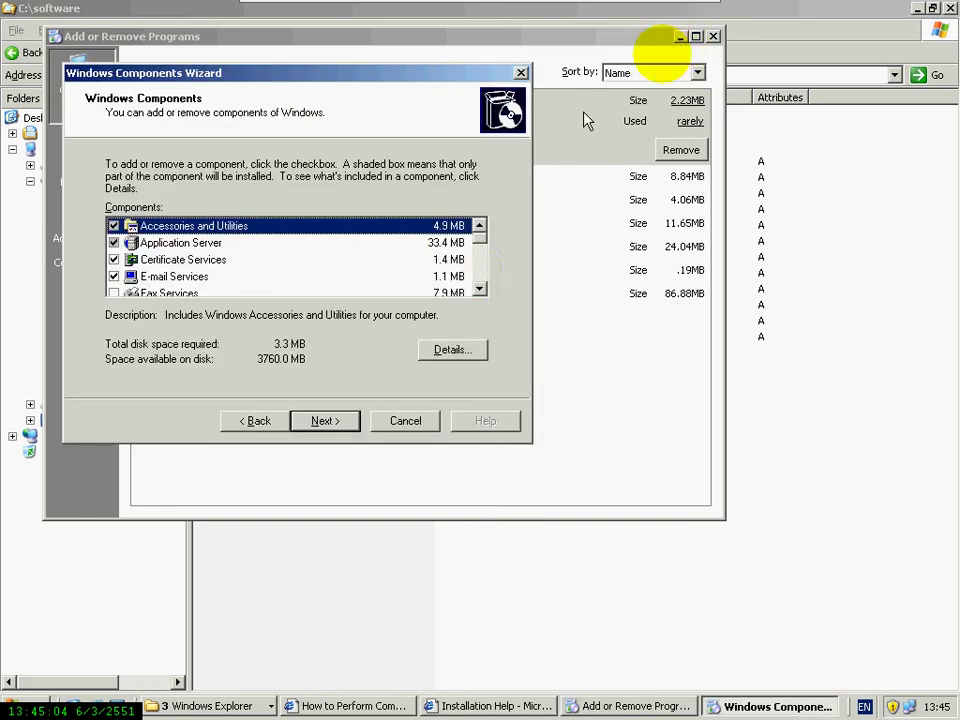
- Tick DHCP under Networking Services details and install the component
{"action": "left_click", "coordinate": [479, 289]}
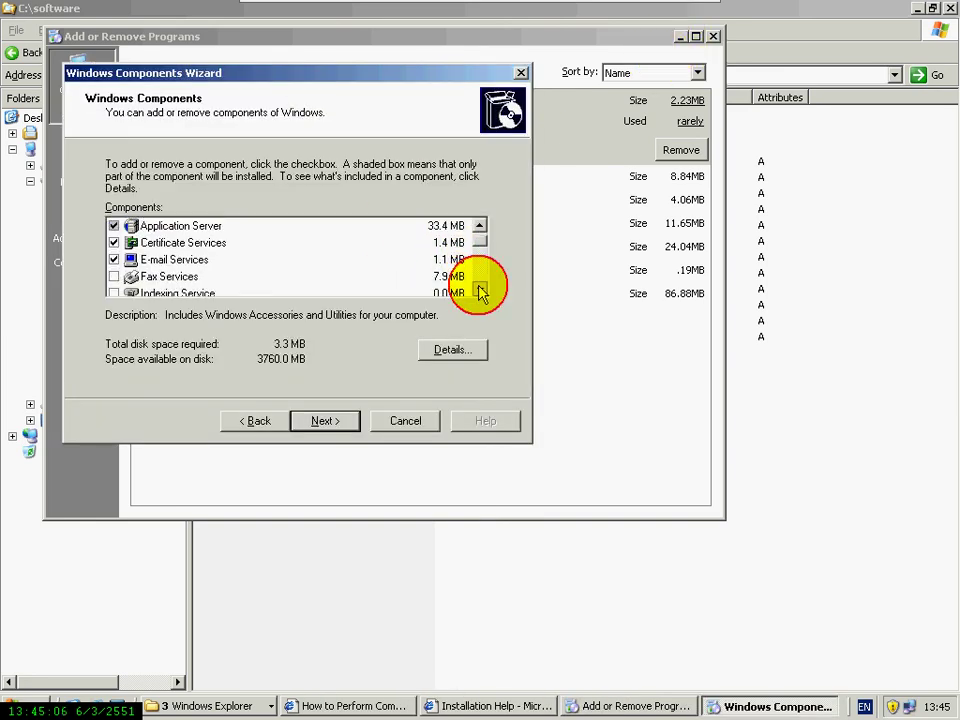
{"action": "left_click", "coordinate": [225, 277]}
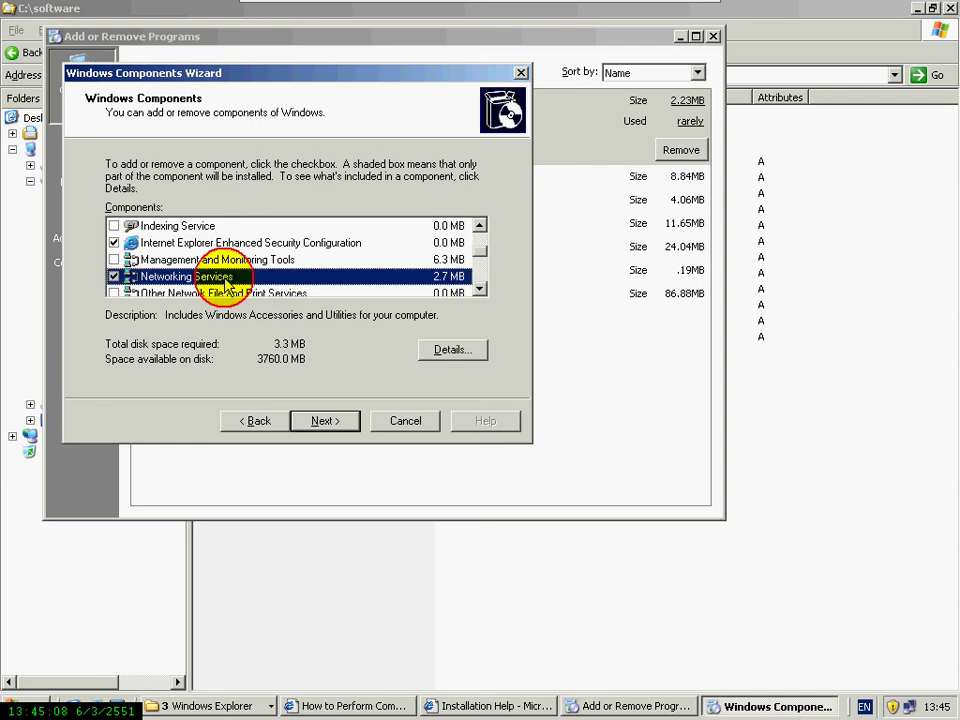
{"action": "left_click", "coordinate": [450, 352]}
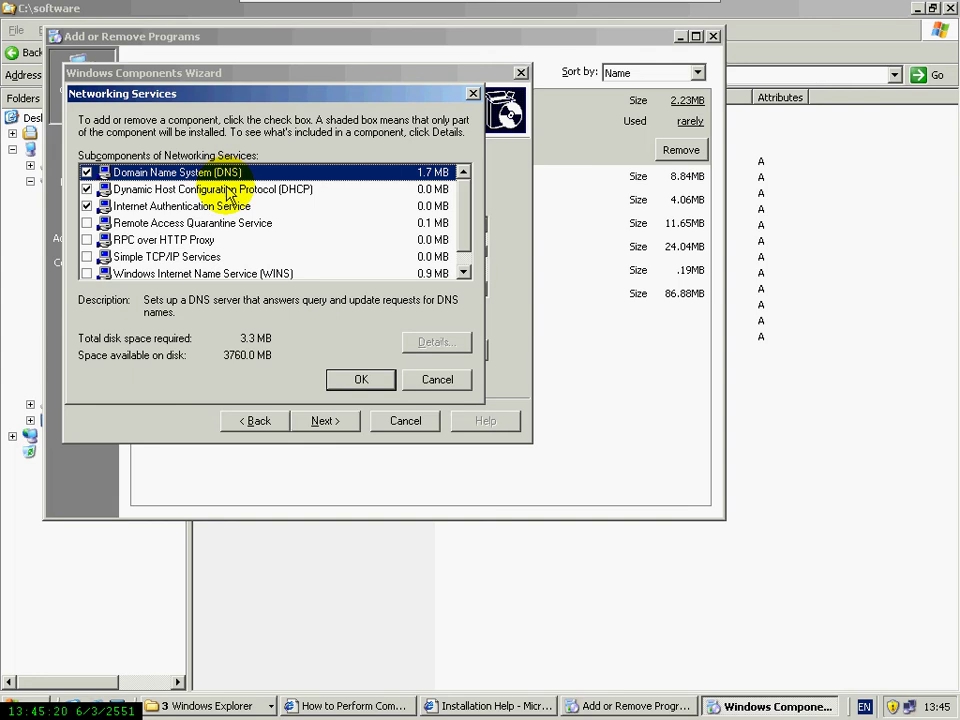
{"action": "key", "text": "Return"}
{"action": "key", "text": "Return"}
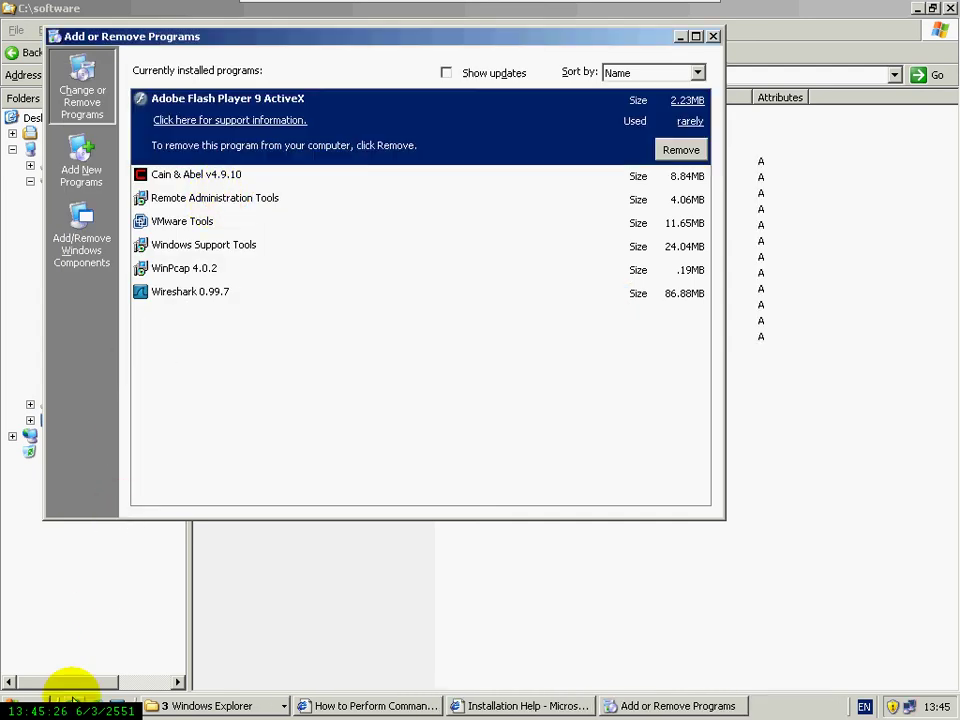
- Launch DHCP from Administrative Tools, connect to itcdemo01 and expand Scope [192.168.0.0] Internal
{"action": "left_click", "coordinate": [10, 684]}
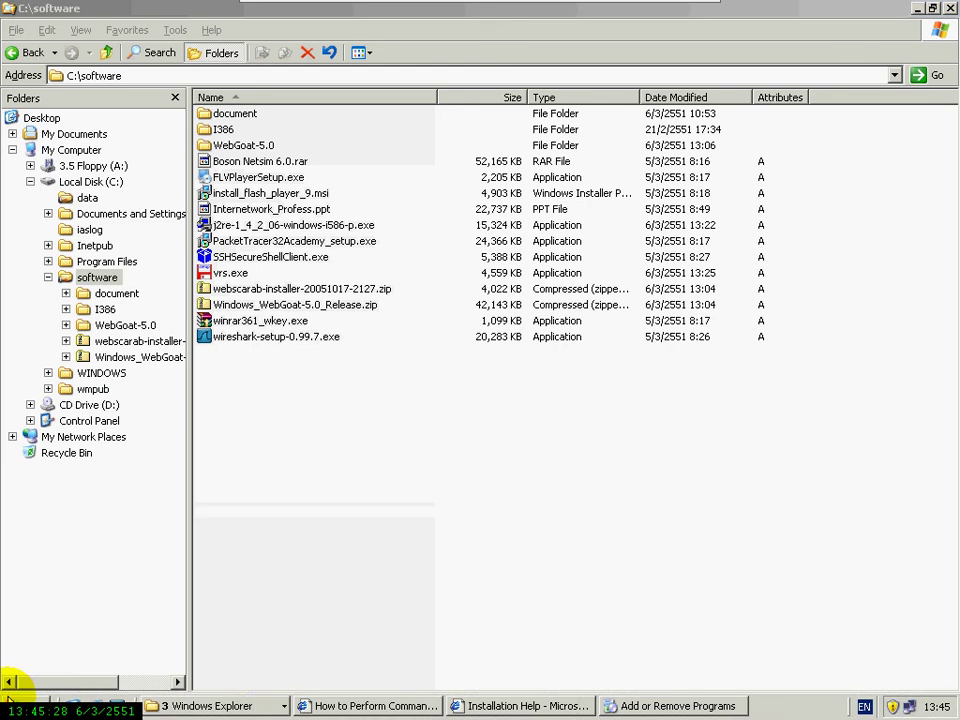
{"action": "left_click", "coordinate": [14, 706]}
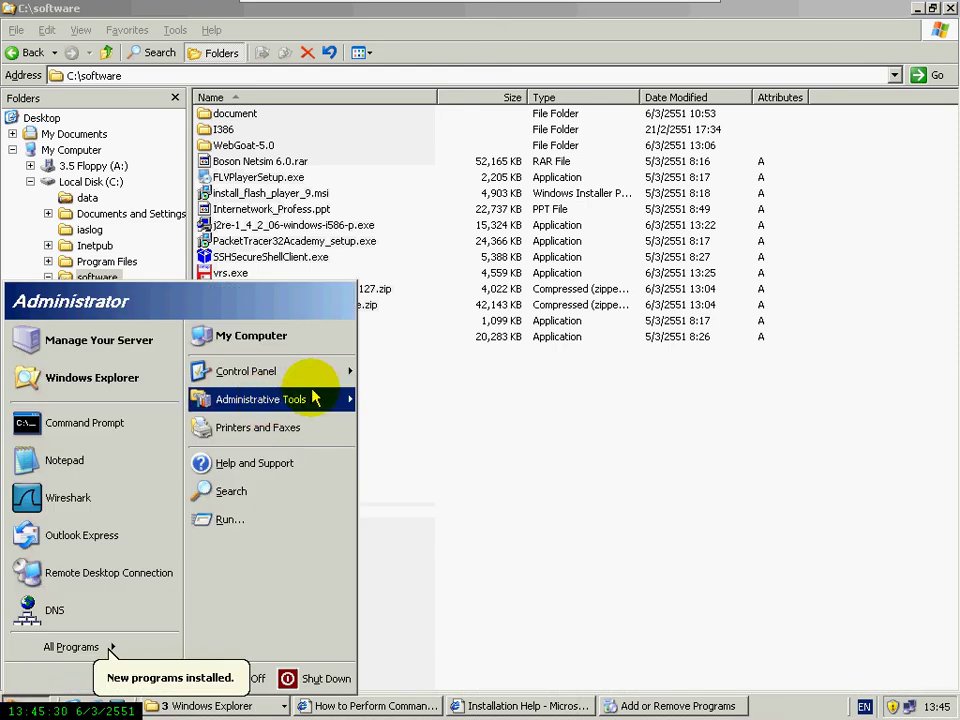
{"action": "mouse_move", "coordinate": [315, 398]}
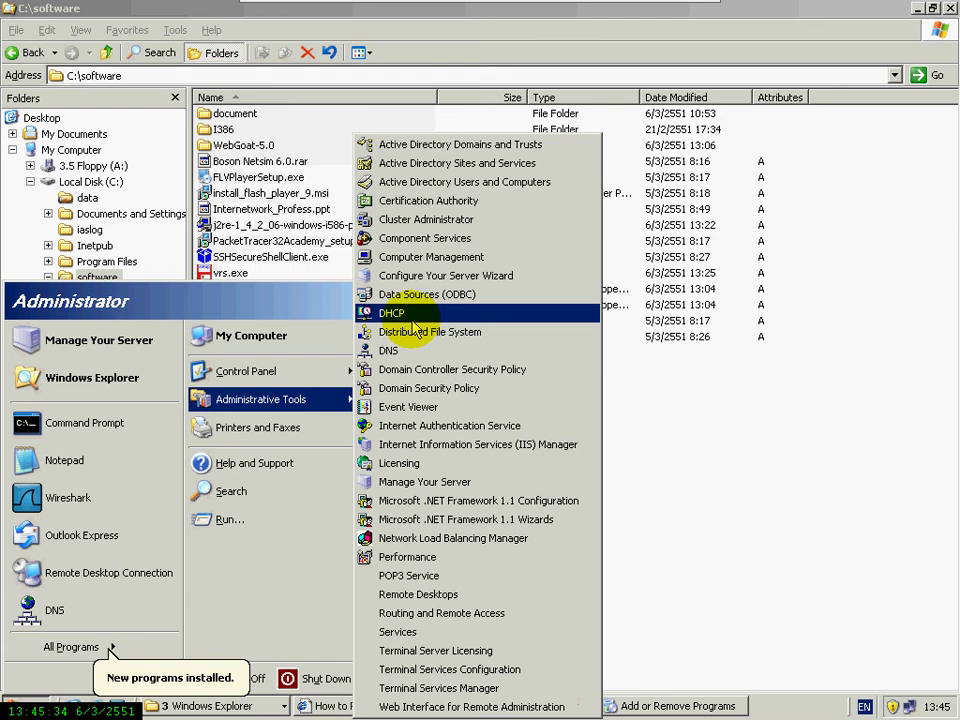
{"action": "left_click", "coordinate": [411, 319]}
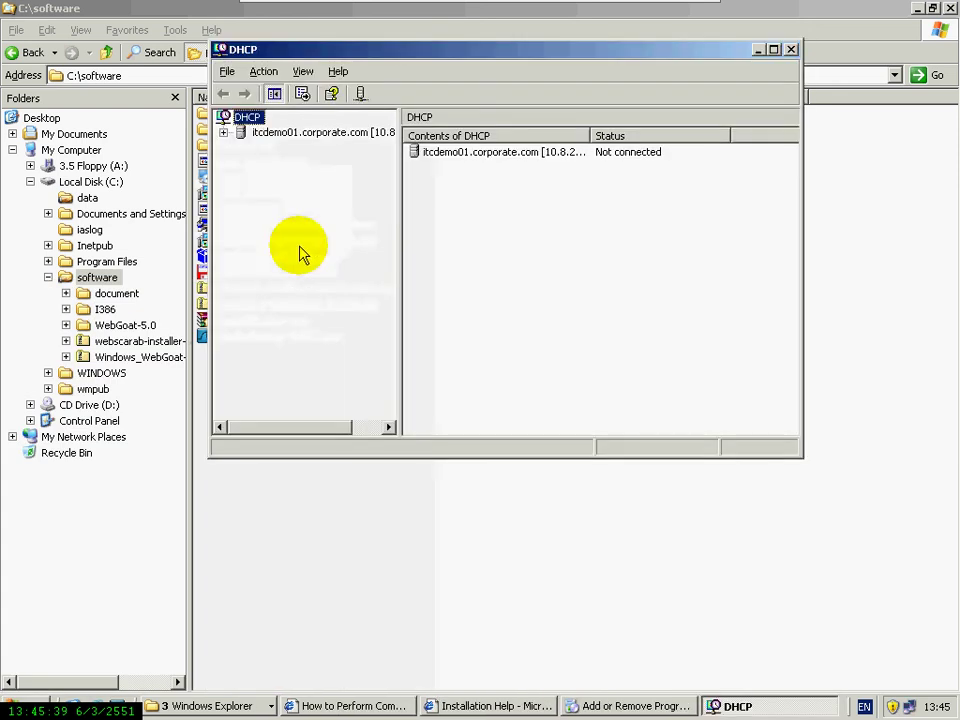
{"action": "left_click", "coordinate": [268, 133]}
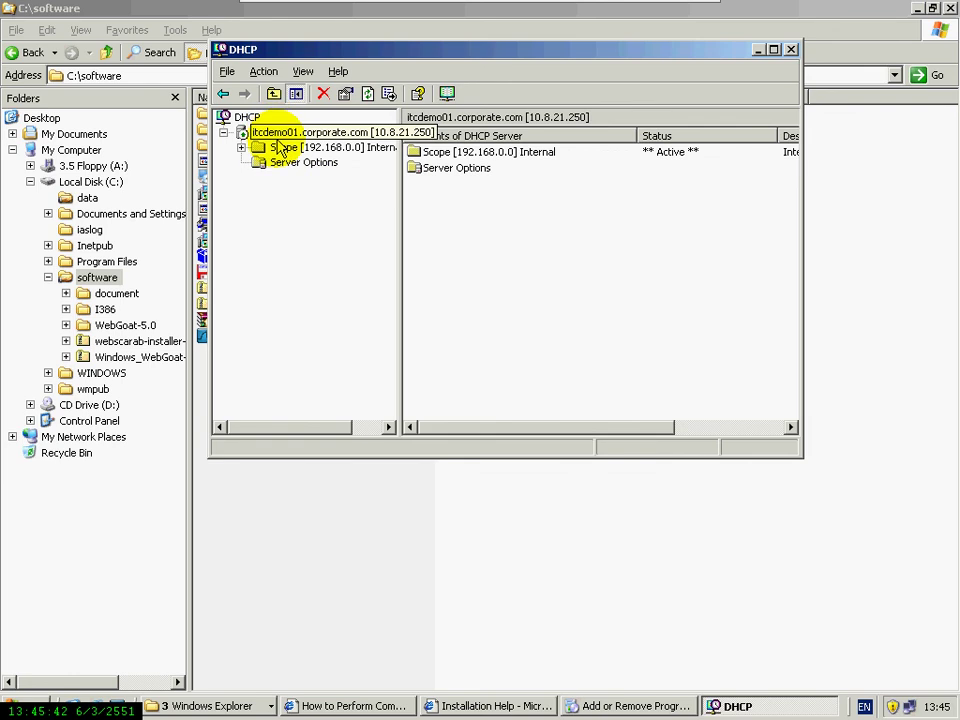
{"action": "left_click", "coordinate": [281, 147]}
{"action": "right_click", "coordinate": [287, 150]}
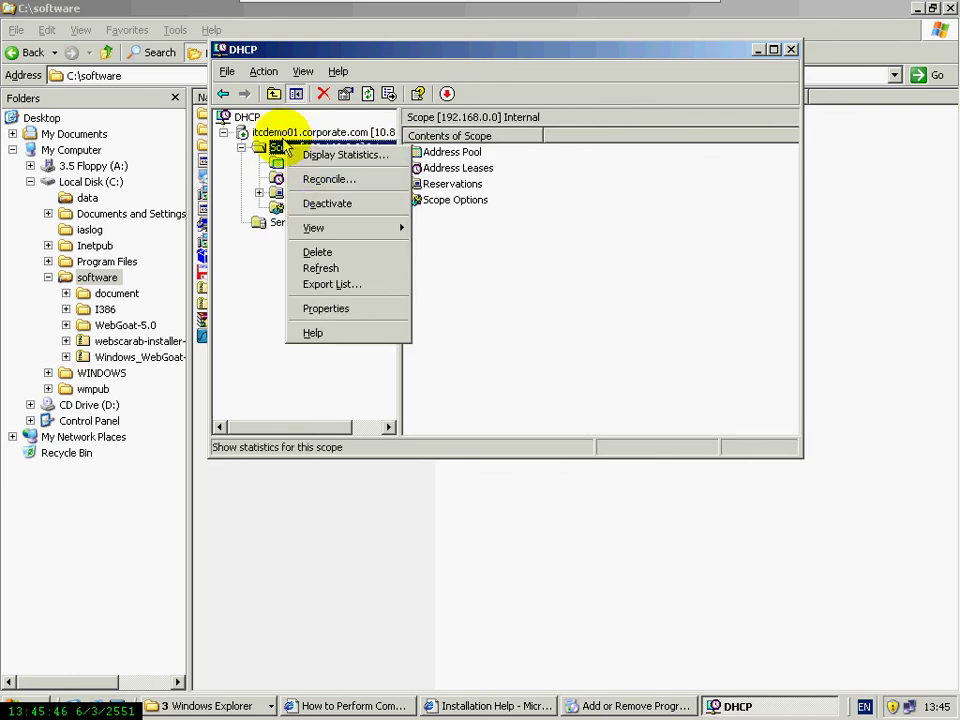
{"action": "left_click", "coordinate": [270, 132]}
{"action": "right_click", "coordinate": [281, 138]}
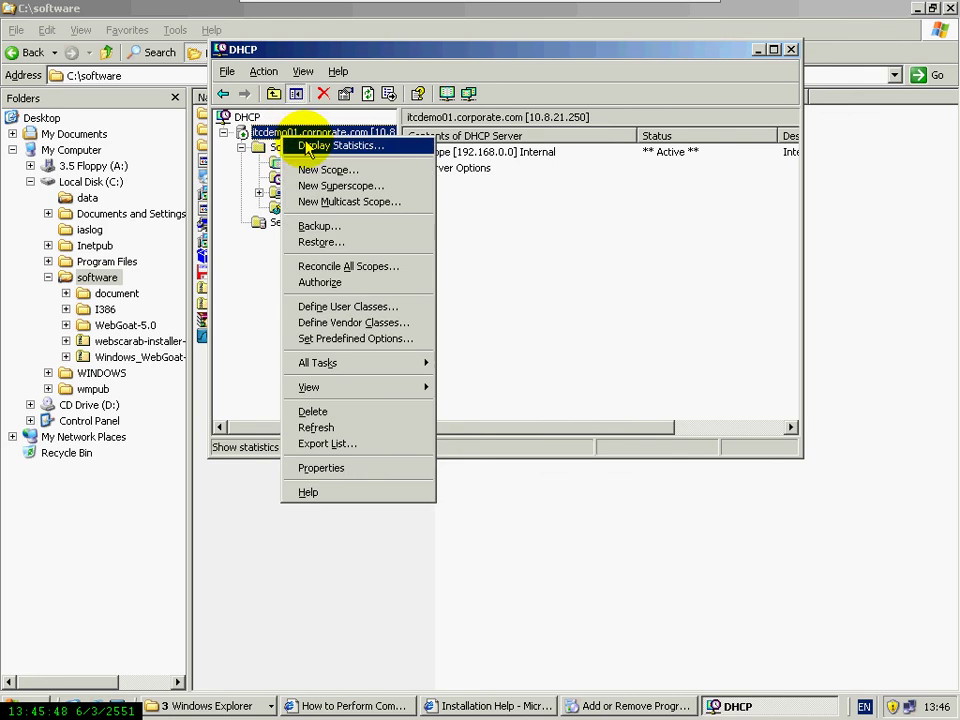
- Start a new scope named Internal with range 10.5.5.1–10.5.5.250 and mask 255.255.255.0
{"action": "left_click", "coordinate": [320, 172]}
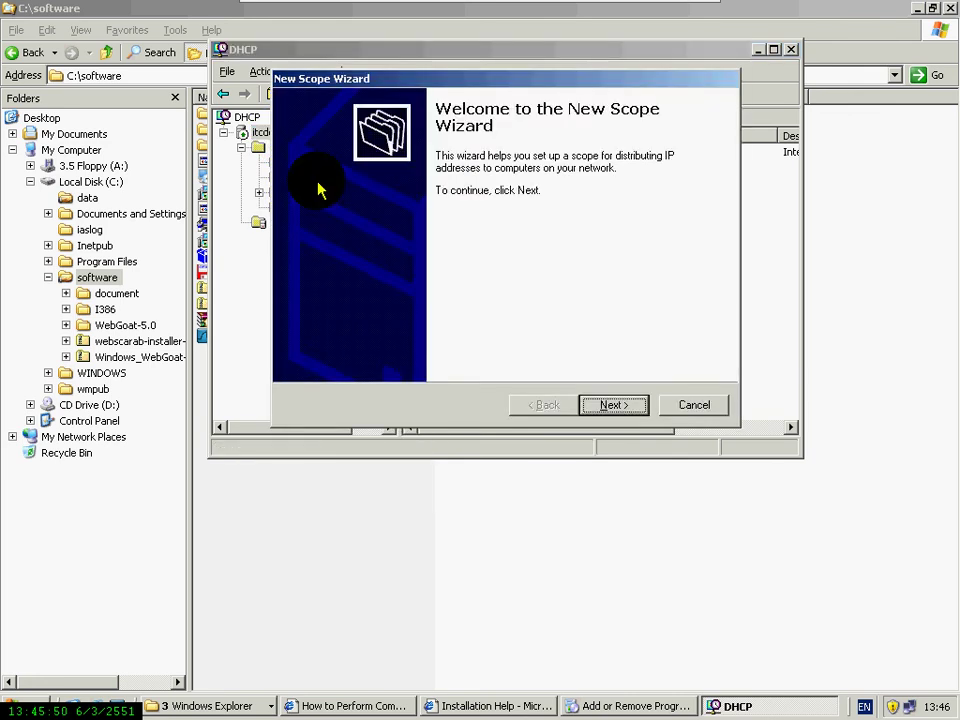
{"action": "key", "text": "Return"}
{"action": "type", "text": "It"}
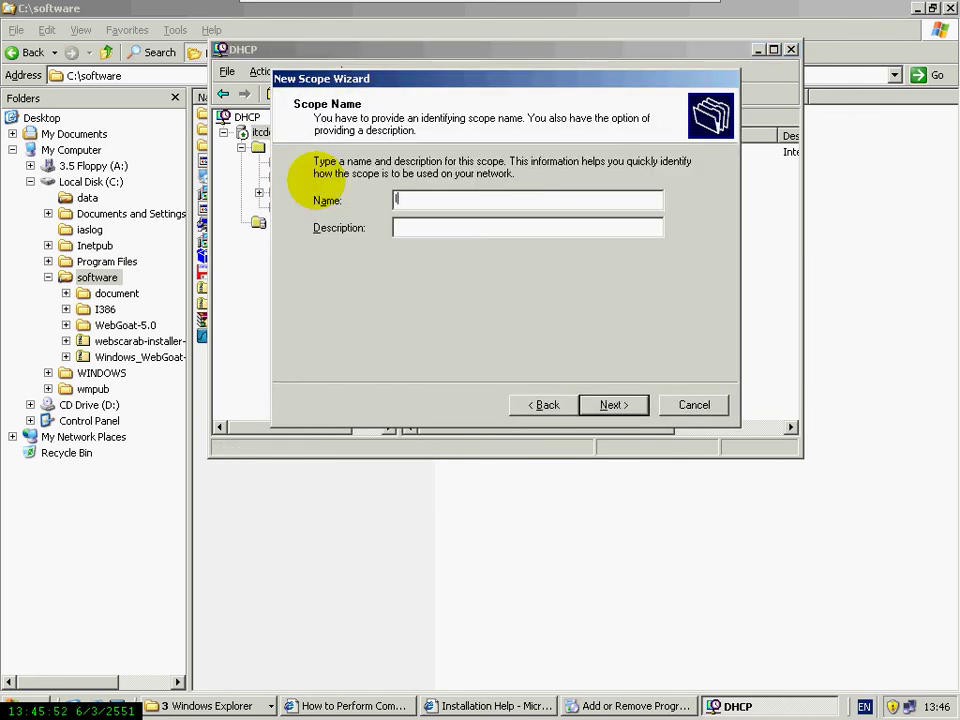
{"action": "type", "text": "nternal"}
{"action": "key", "text": "Return"}
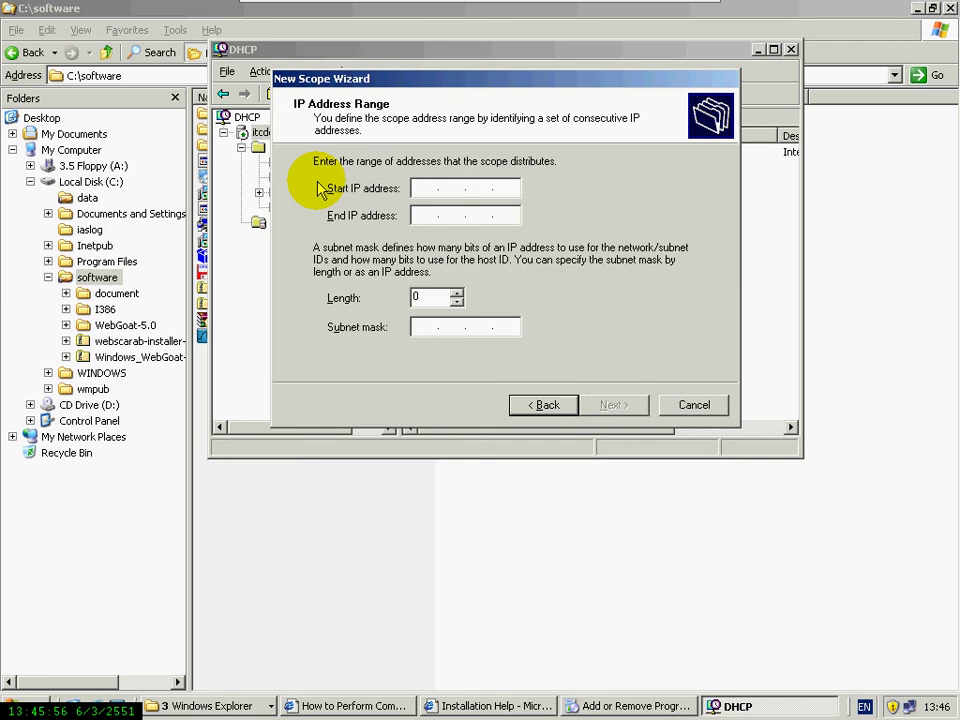
{"action": "type", "text": "10 . 5 . 5 . 1"}
{"action": "key", "text": "Tab"}
{"action": "type", "text": "1"}
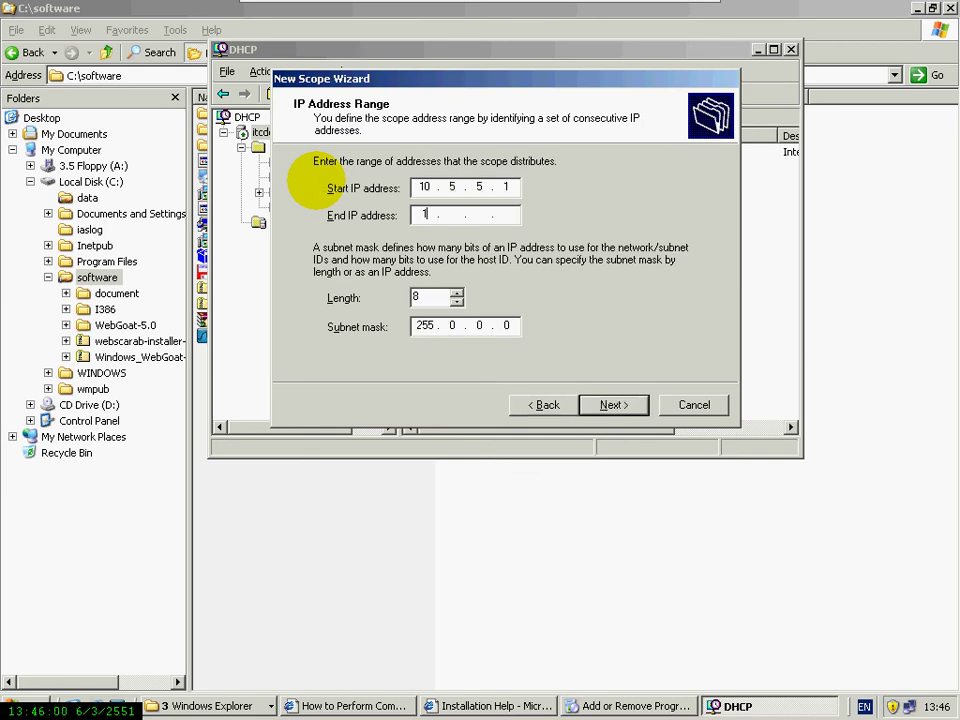
{"action": "type", "text": "0.520.5"}
{"action": "key", "text": "BackSpace"}
{"action": "key", "text": "BackSpace"}
{"action": "key", "text": "BackSpace"}
{"action": "type", "text": "5 . 250"}
{"action": "key", "text": "Tab"}
{"action": "type", "text": "255255255"}
{"action": "key", "text": "Return"}
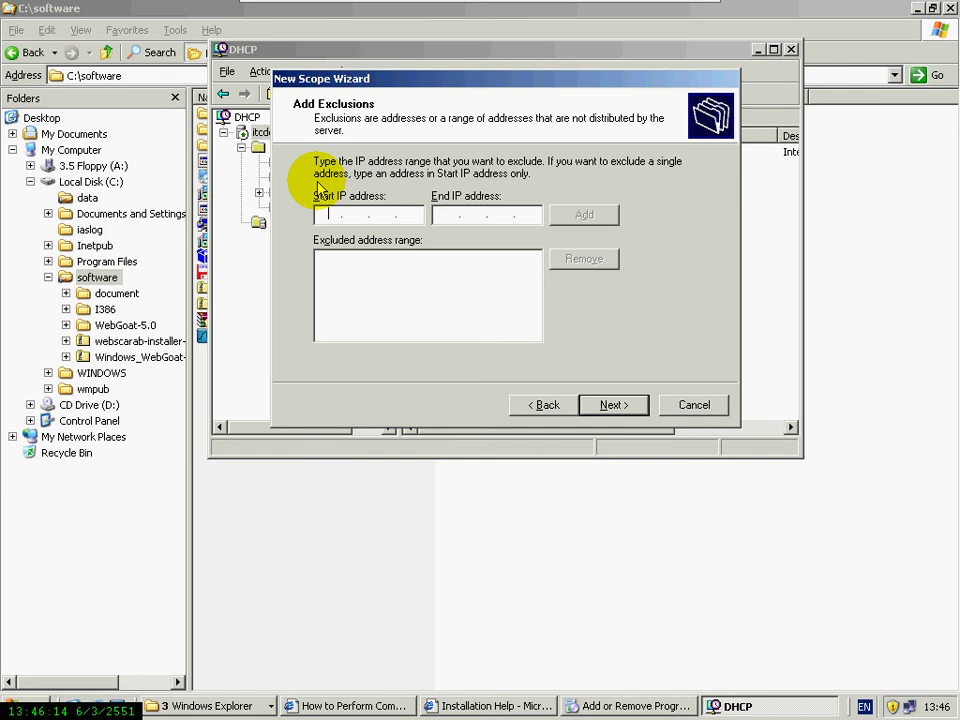
- Skip exclusions, keep the 8-day lease, and add router 10.5.5.254
{"action": "key", "text": "Return"}
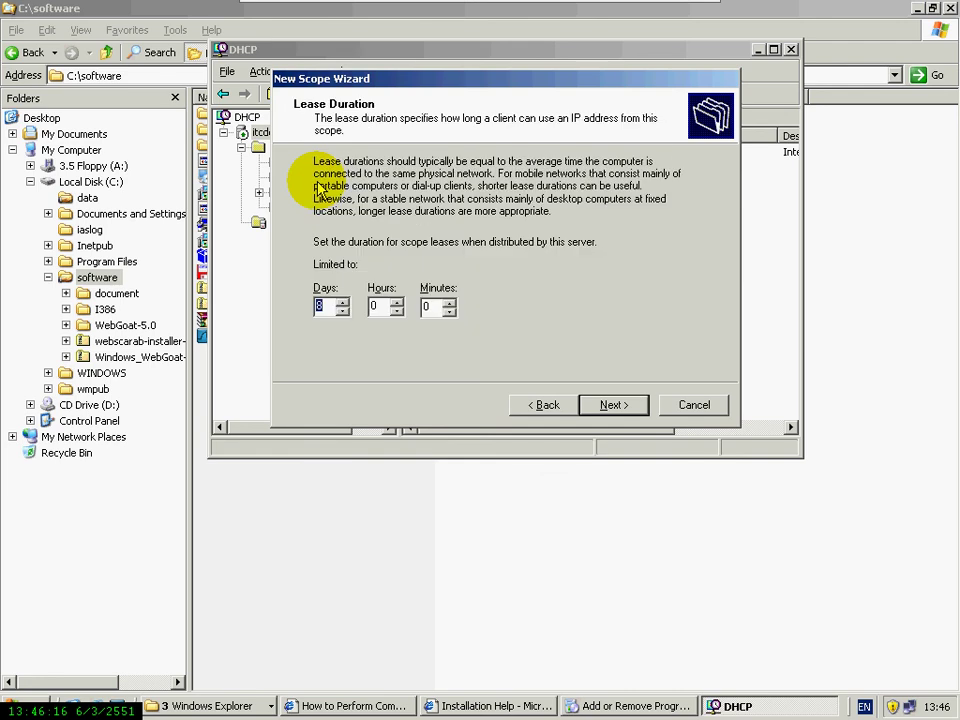
{"action": "key", "text": "Return"}
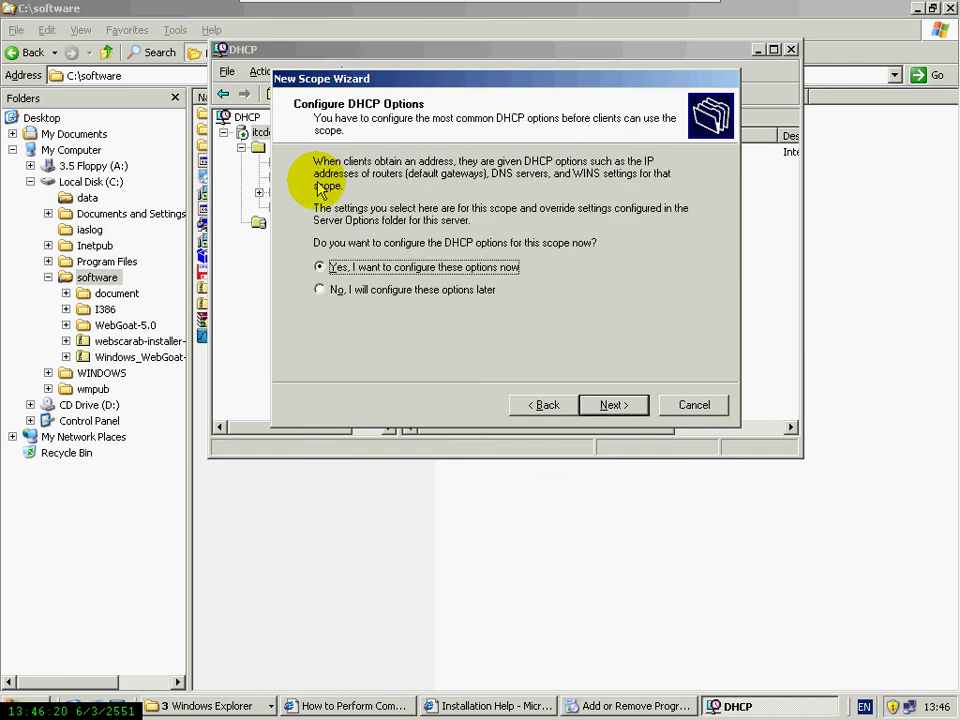
{"action": "key", "text": "Return"}
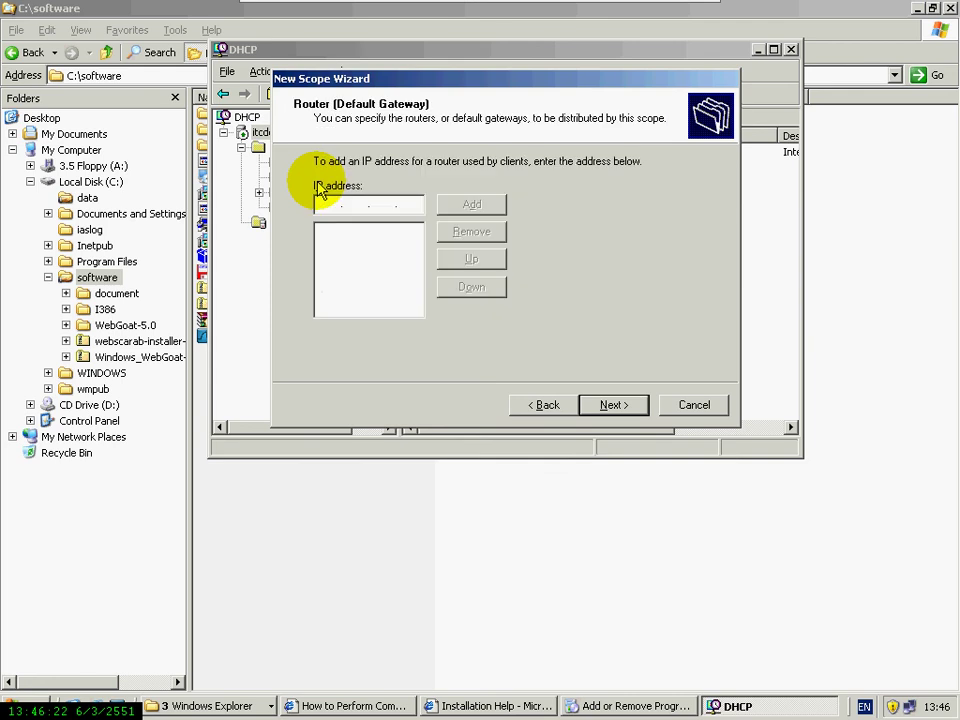
{"action": "type", "text": "10.5.5.254"}
{"action": "key", "text": "Tab"}
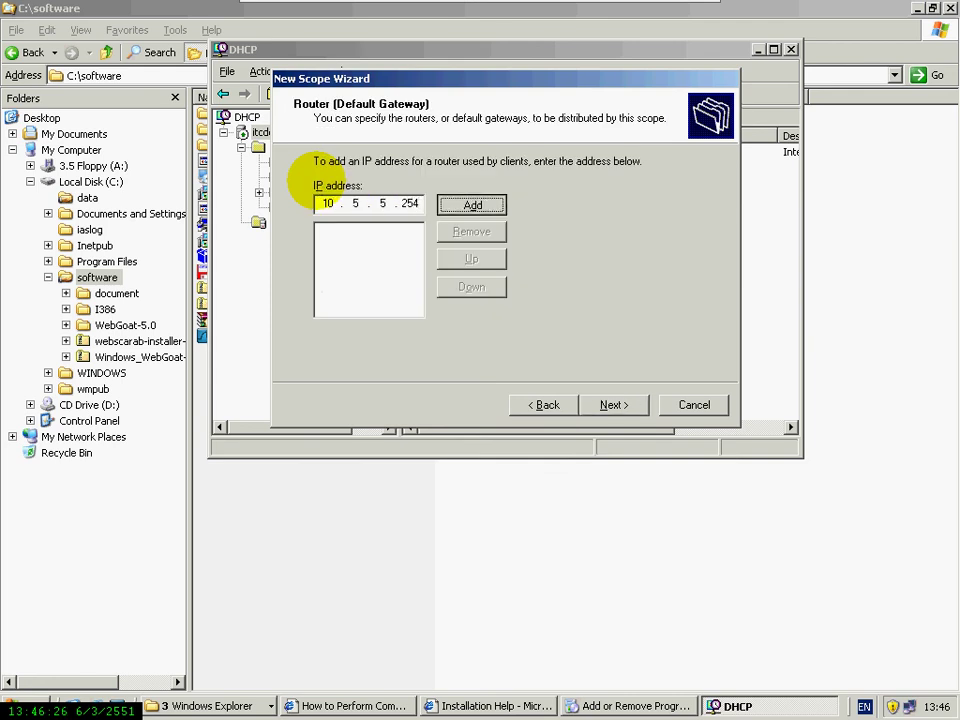
{"action": "key", "text": "Return"}
{"action": "key", "text": "Return"}
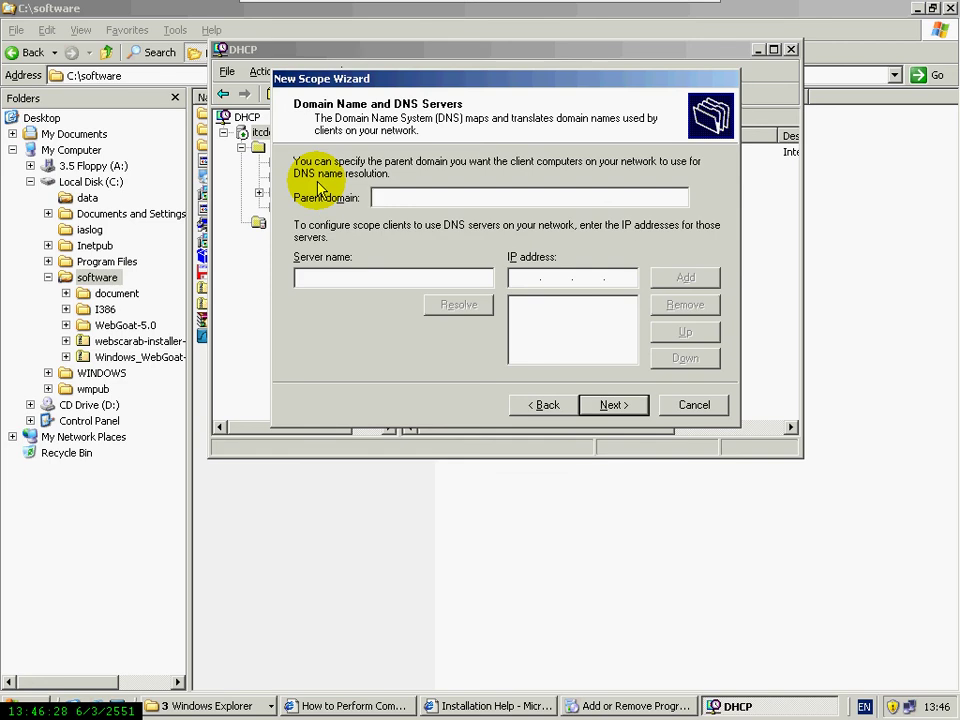
{"action": "key", "text": "Tab"}
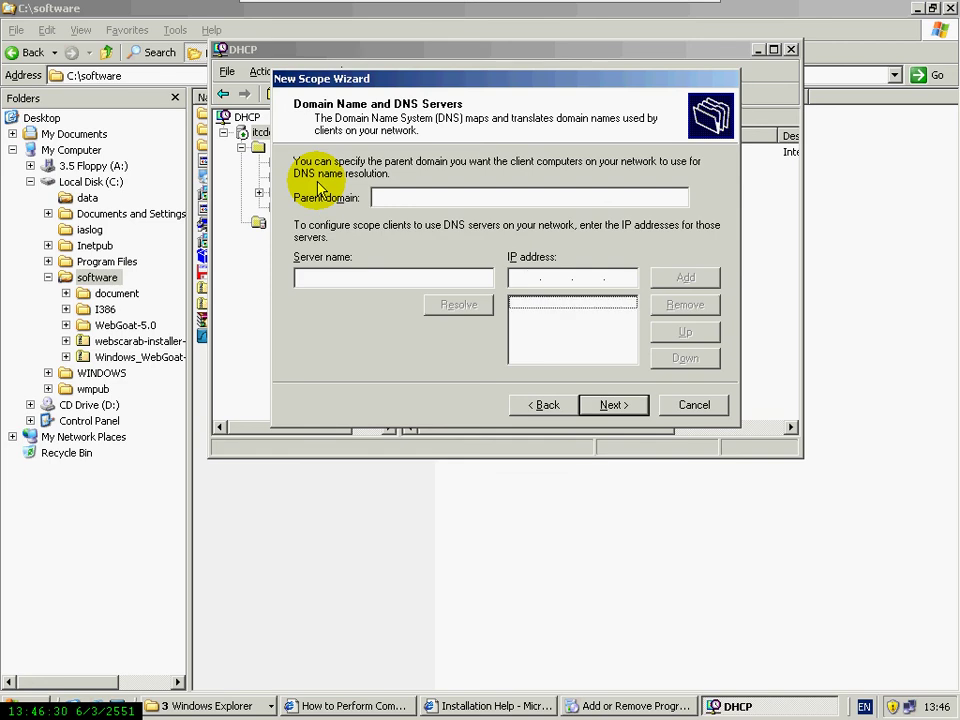
{"action": "key", "text": "Tab"}
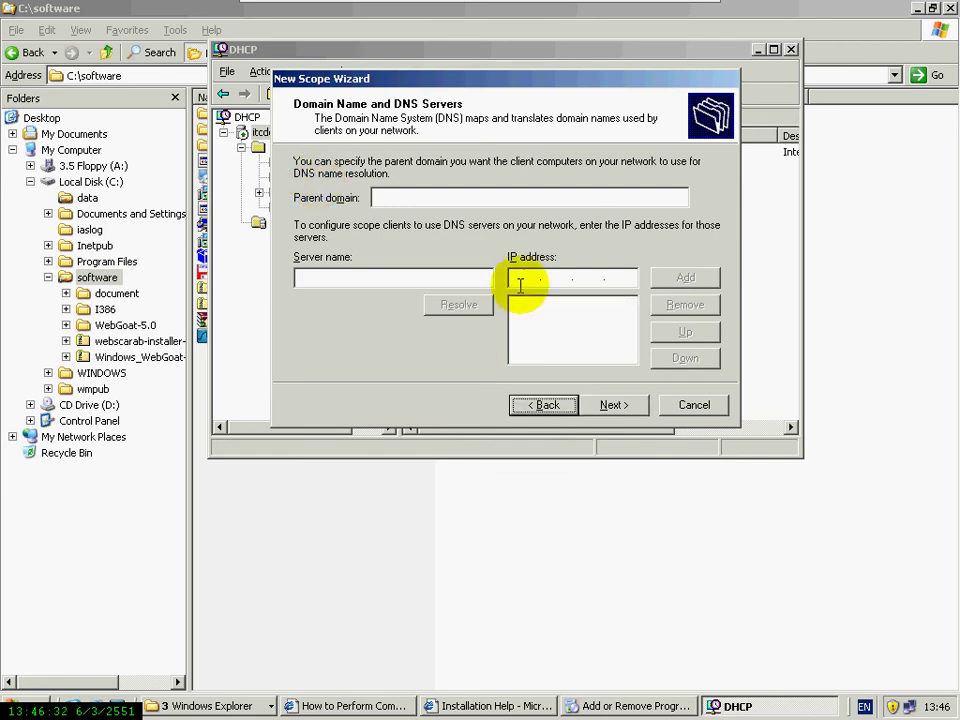
- Add DNS server 10.5.5.254, skip WINS, and activate the scope
{"action": "left_click", "coordinate": [520, 283]}
{"action": "type", "text": "10.5.5"}
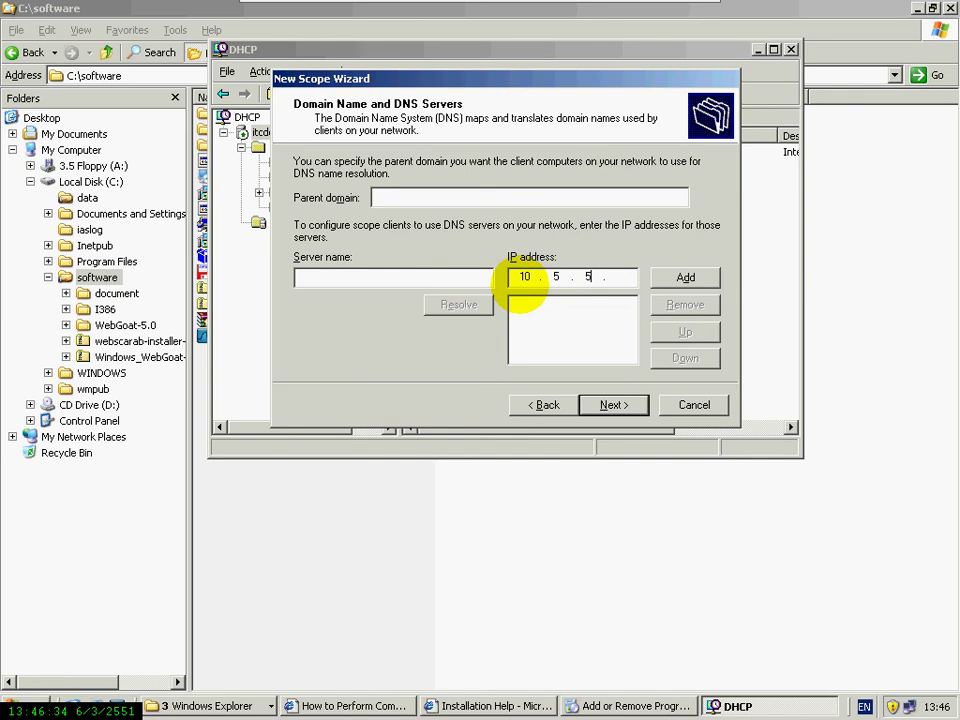
{"action": "type", "text": ".254"}
{"action": "key", "text": "Return"}
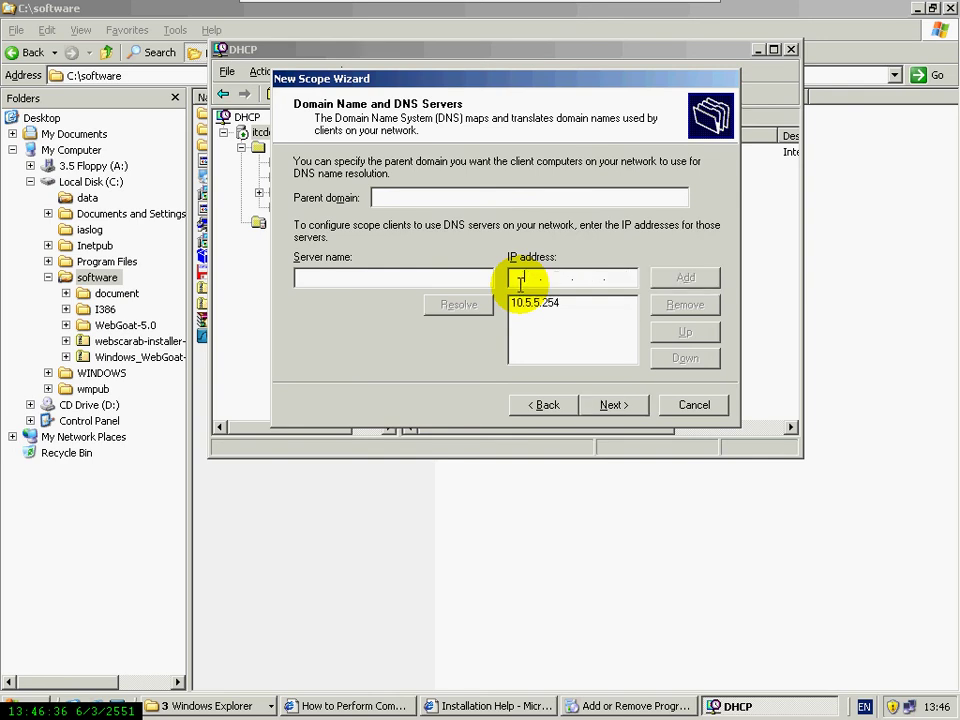
{"action": "key", "text": "Return"}
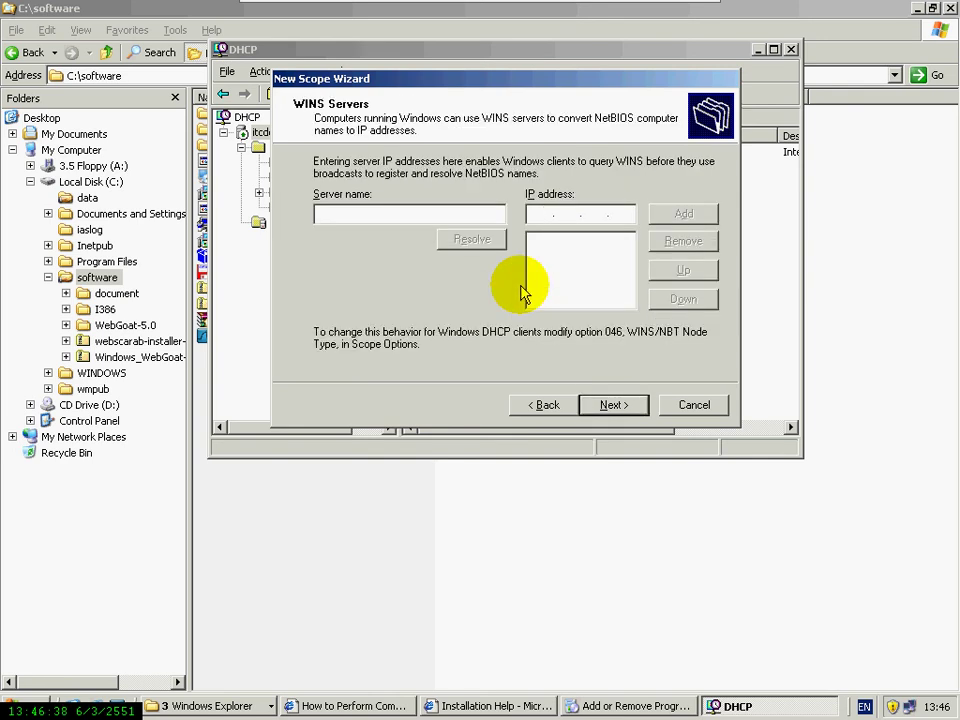
{"action": "key", "text": "Return"}
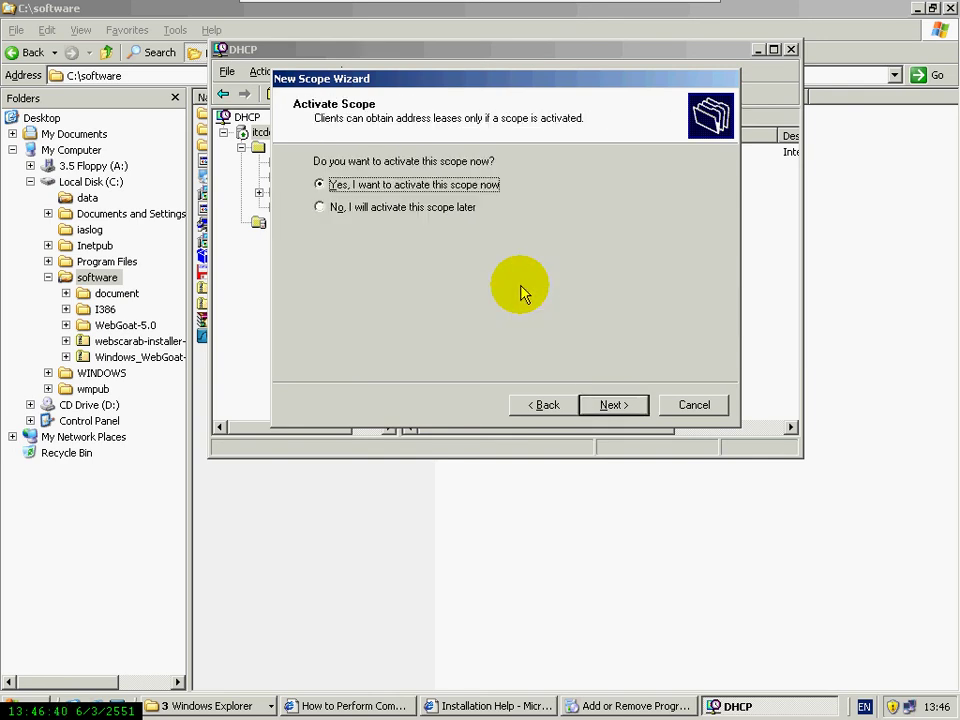
{"action": "key", "text": "Return"}
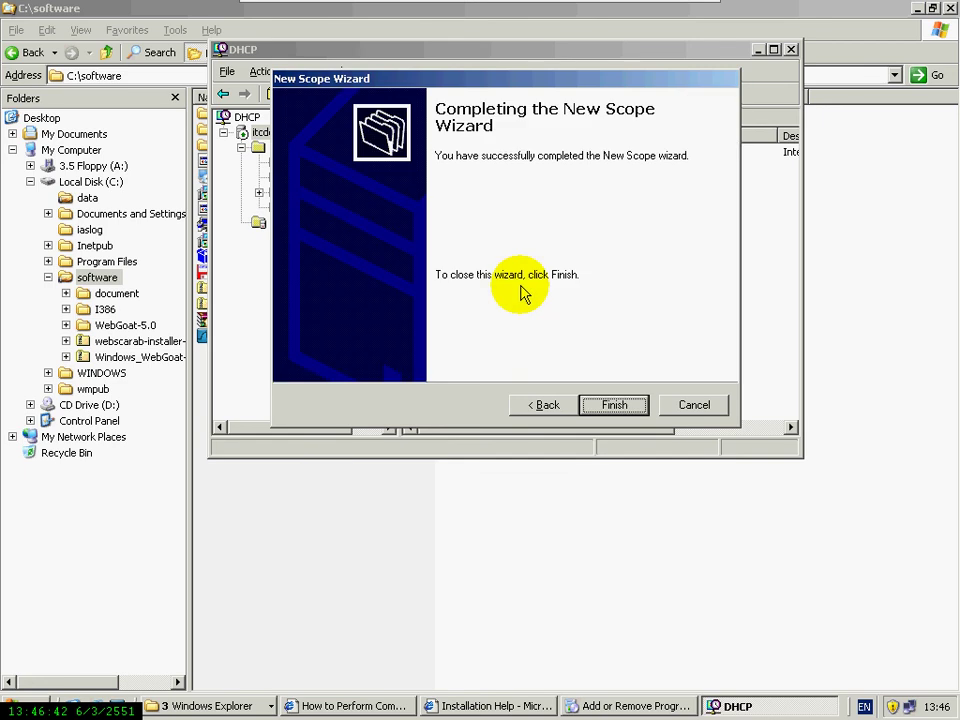
{"action": "key", "text": "Return"}
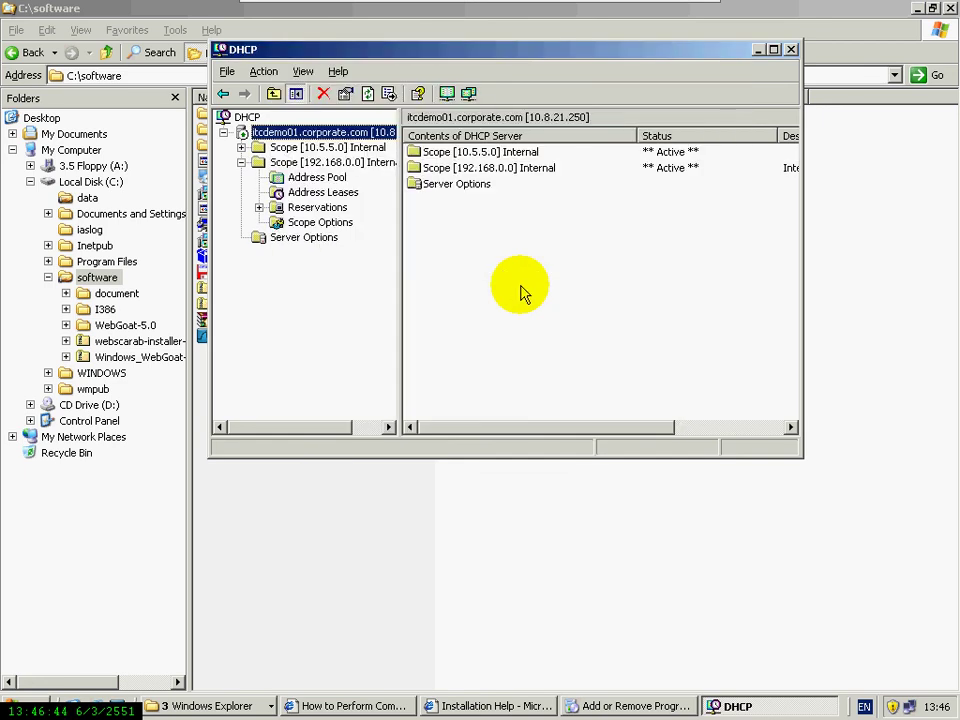
- Delete the old 192.168.0.0 scope, leaving only Scope [10.5.5.0] Internal
{"action": "left_click", "coordinate": [350, 163]}
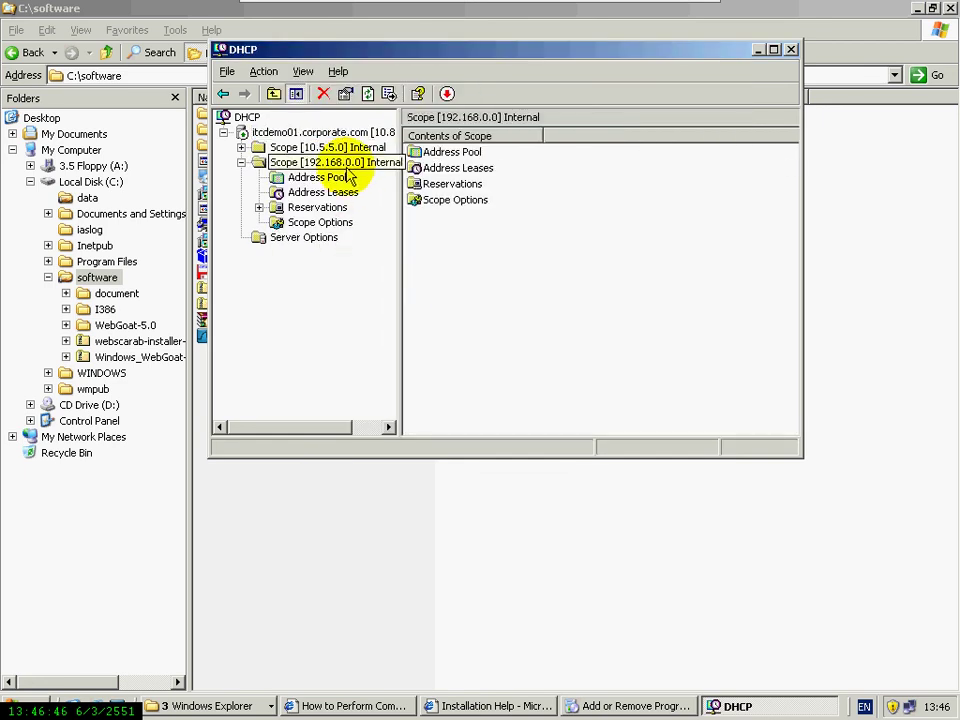
{"action": "key", "text": "Delete"}
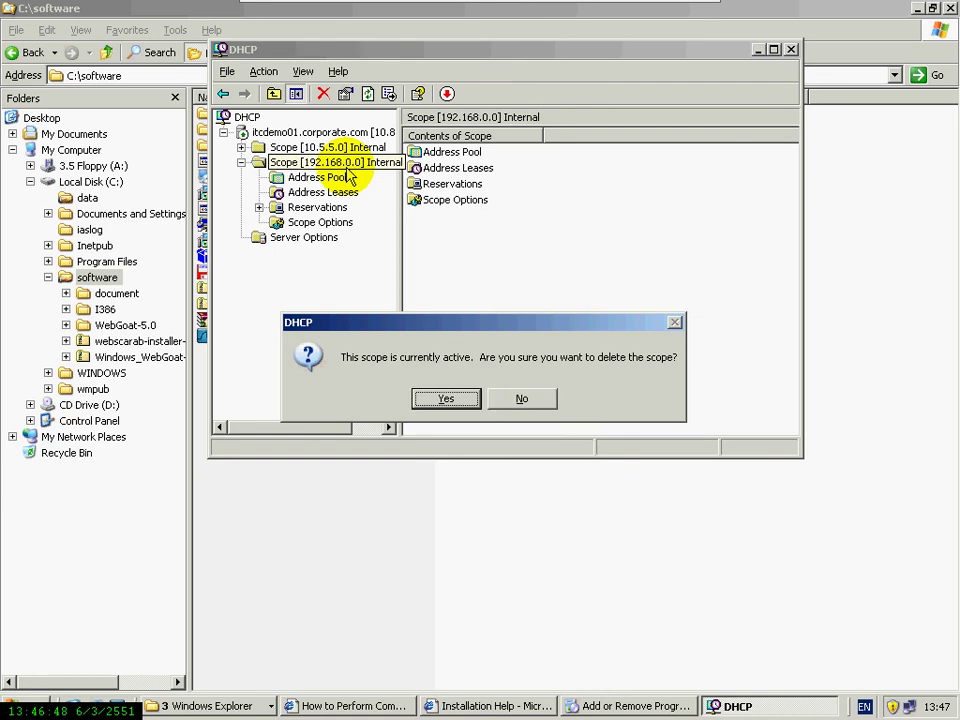
{"action": "key", "text": "Left"}
{"action": "key", "text": "Return"}
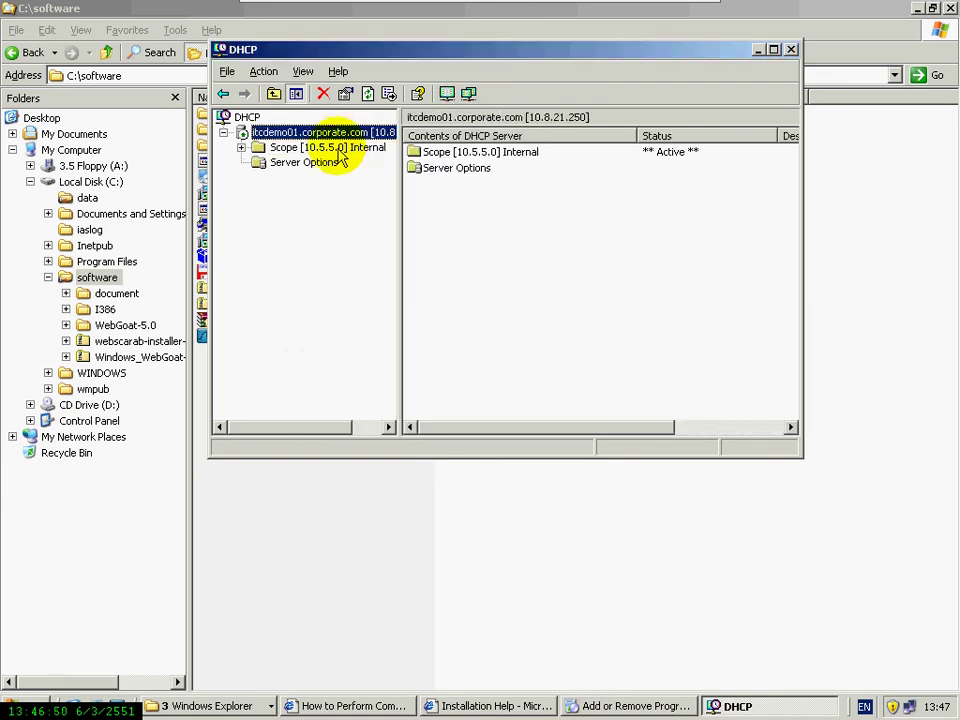
- Authorize the itcdemo01 DHCP server and return W2003-1 to windowed view
{"action": "left_click", "coordinate": [340, 148]}
{"action": "right_click", "coordinate": [340, 148]}
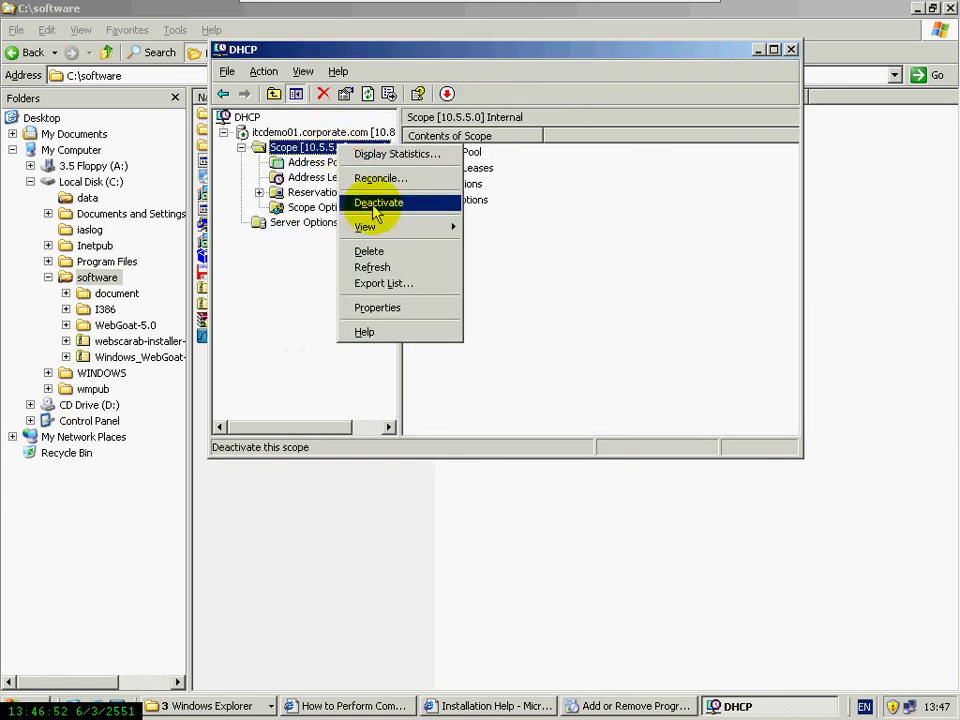
{"action": "left_click", "coordinate": [330, 134]}
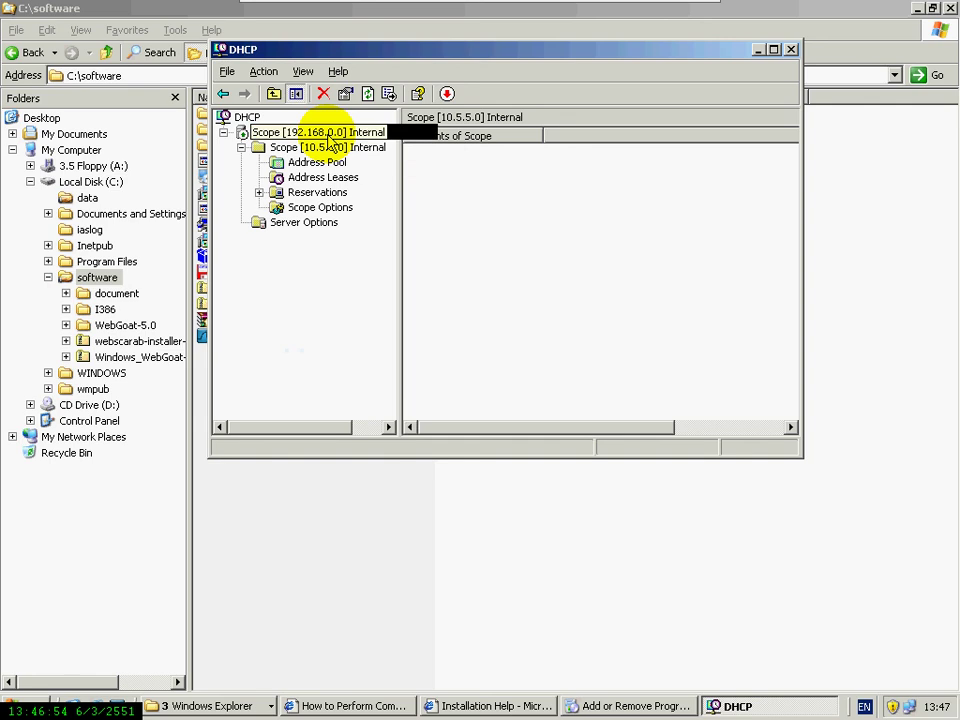
{"action": "right_click", "coordinate": [330, 136]}
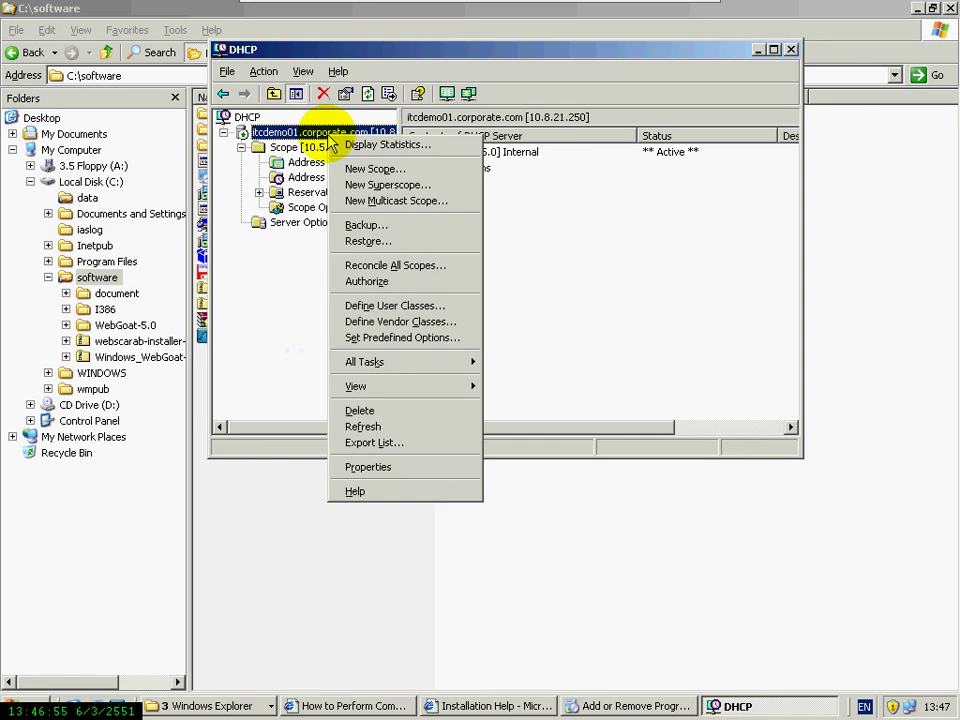
{"action": "left_click", "coordinate": [388, 282]}
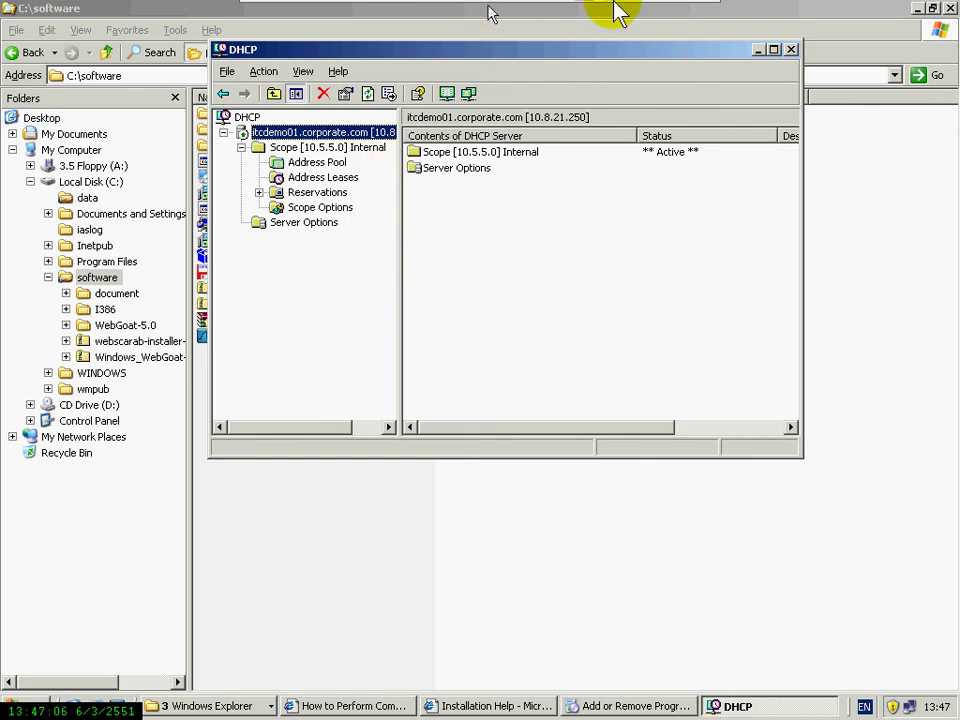
{"action": "left_click", "coordinate": [683, 14]}
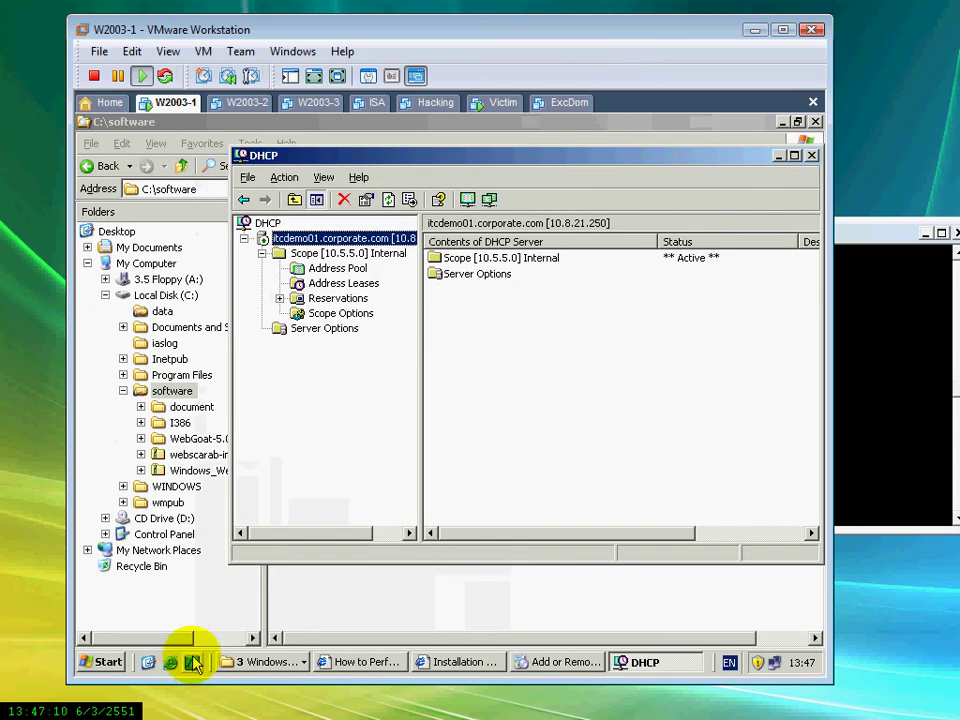
- Launch Wireshark on W2003-1, start capturing on the AMD PCNet adapter, then switch to Victim
{"action": "left_click", "coordinate": [196, 662]}
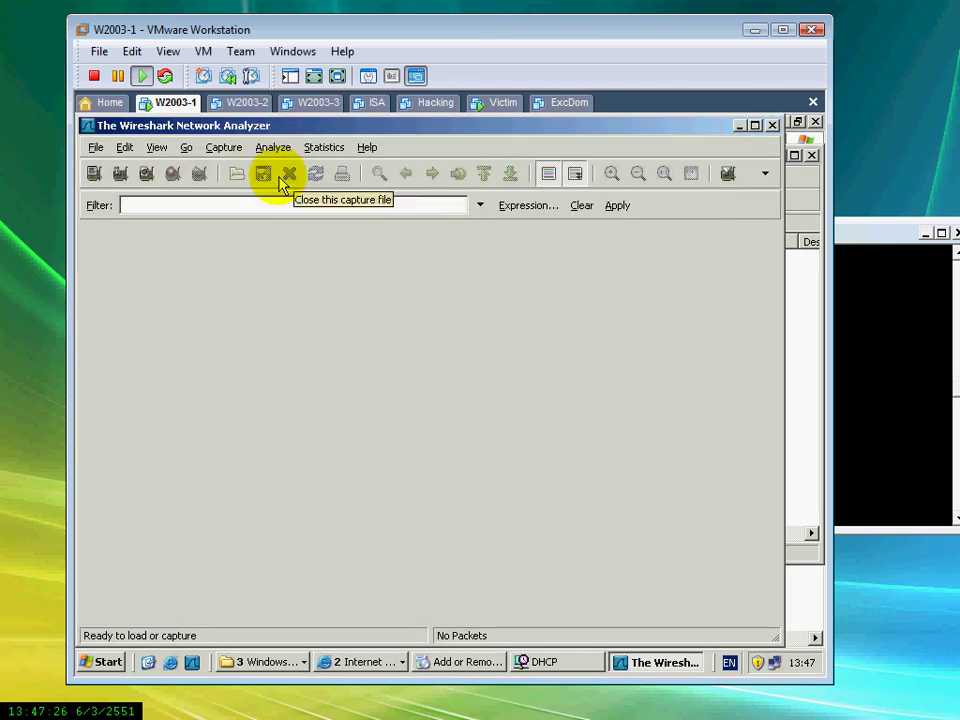
{"action": "left_click", "coordinate": [98, 184]}
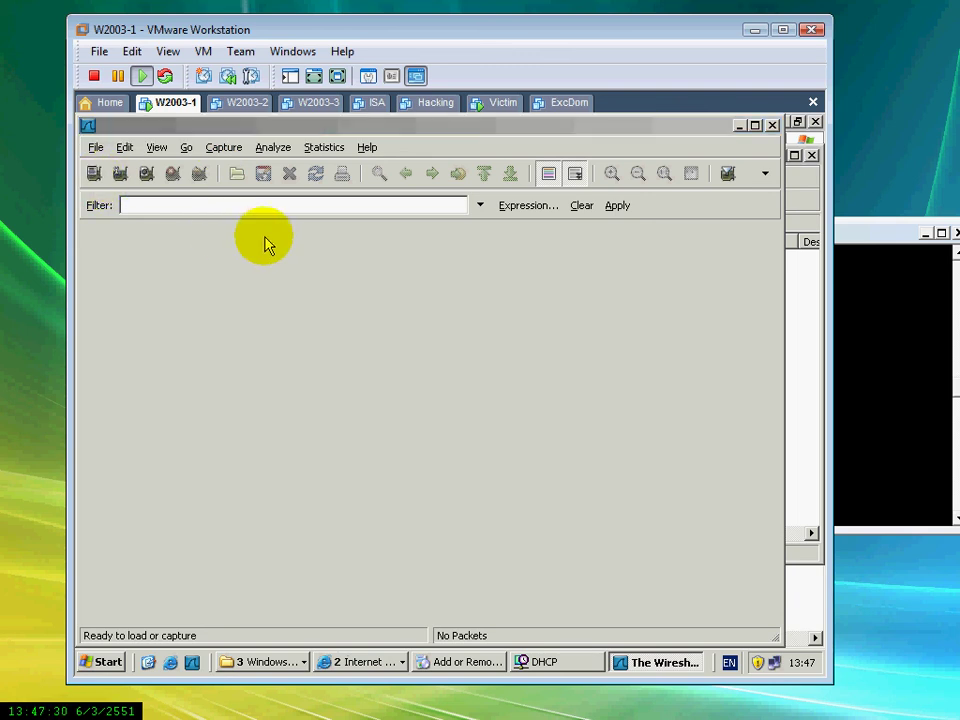
{"action": "left_click", "coordinate": [519, 247]}
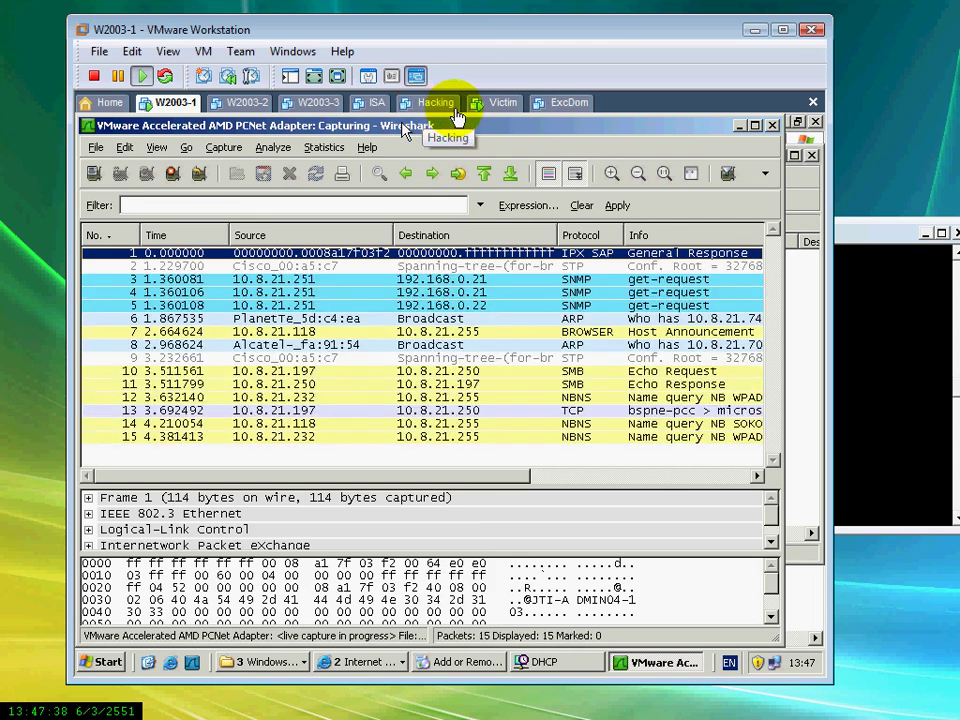
{"action": "left_click", "coordinate": [490, 106]}
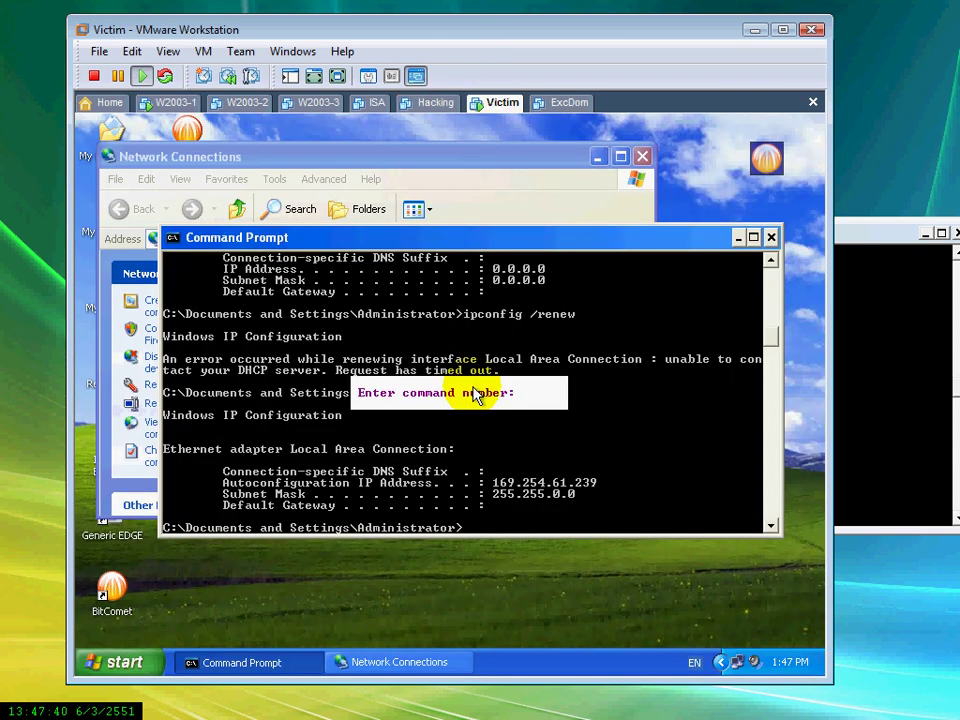
- Run ipconfig /renew on the Victim VM to obtain DHCP address 10.5.5.2
{"action": "key", "text": "Escape"}
{"action": "key", "text": "Up"}
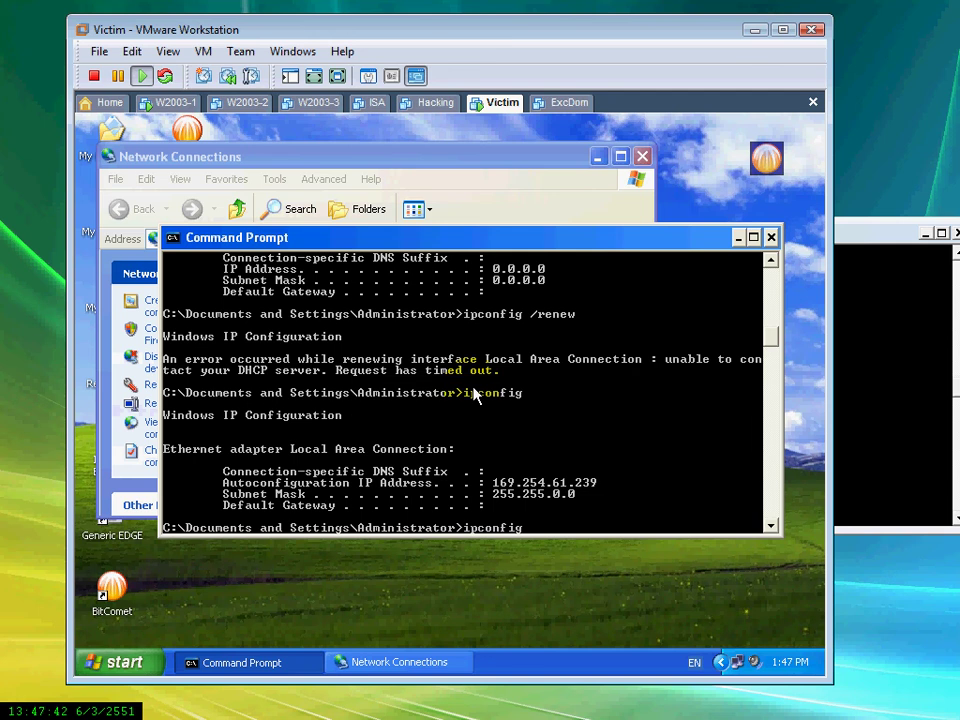
{"action": "type", "text": "/renew"}
{"action": "key", "text": "Return"}
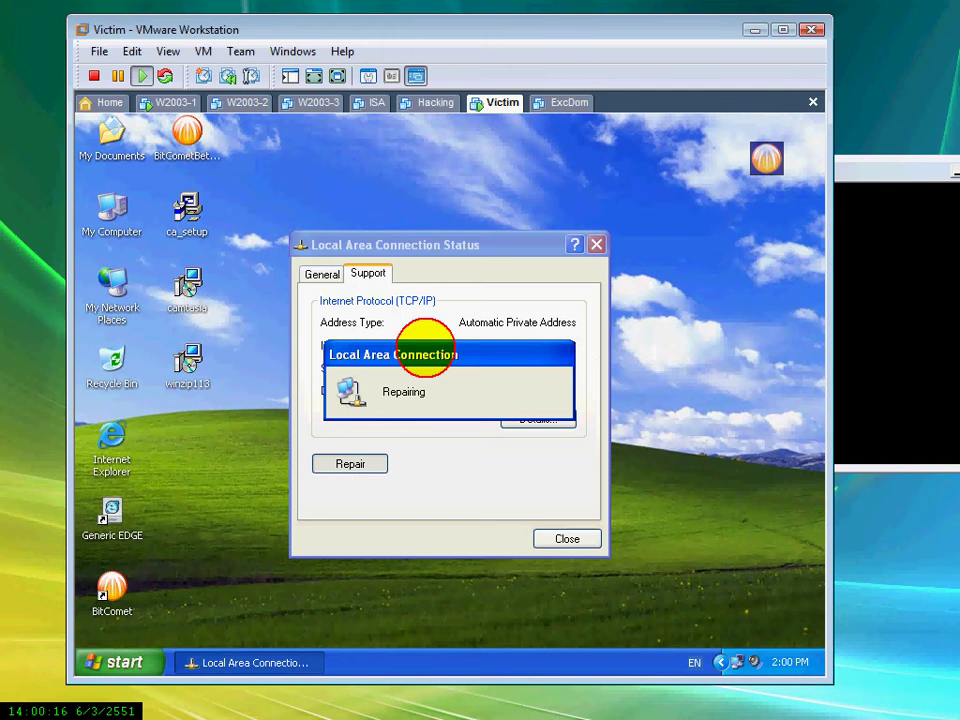
- Dismiss the Victim's repair failure message and return to the W2003-1 packet capture
{"action": "left_click", "coordinate": [178, 106]}
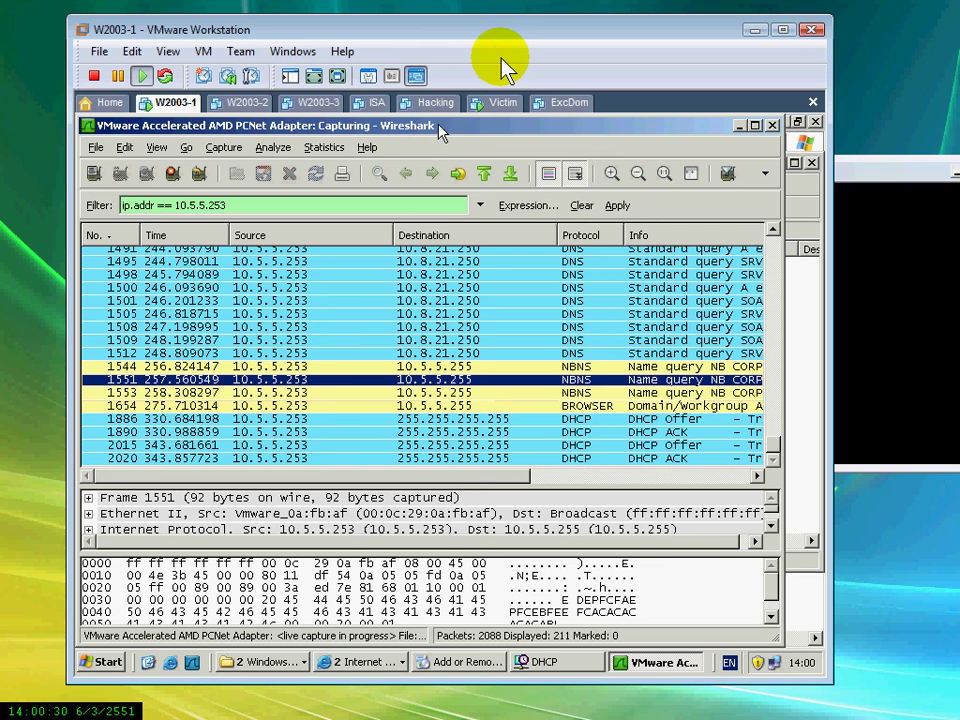
{"action": "left_click", "coordinate": [497, 104]}
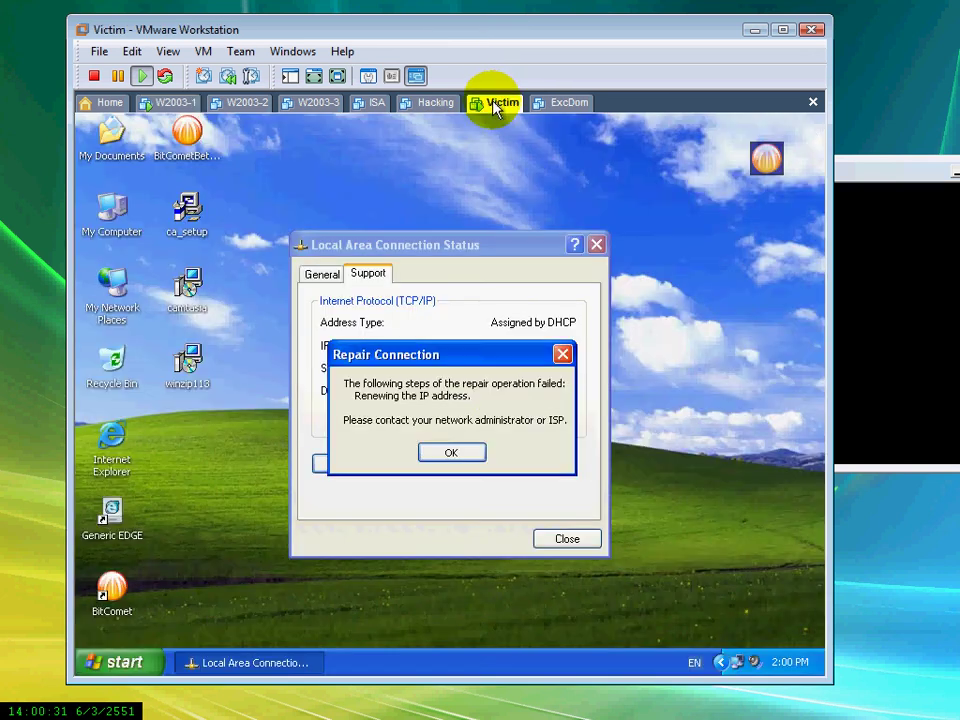
{"action": "left_click", "coordinate": [452, 453]}
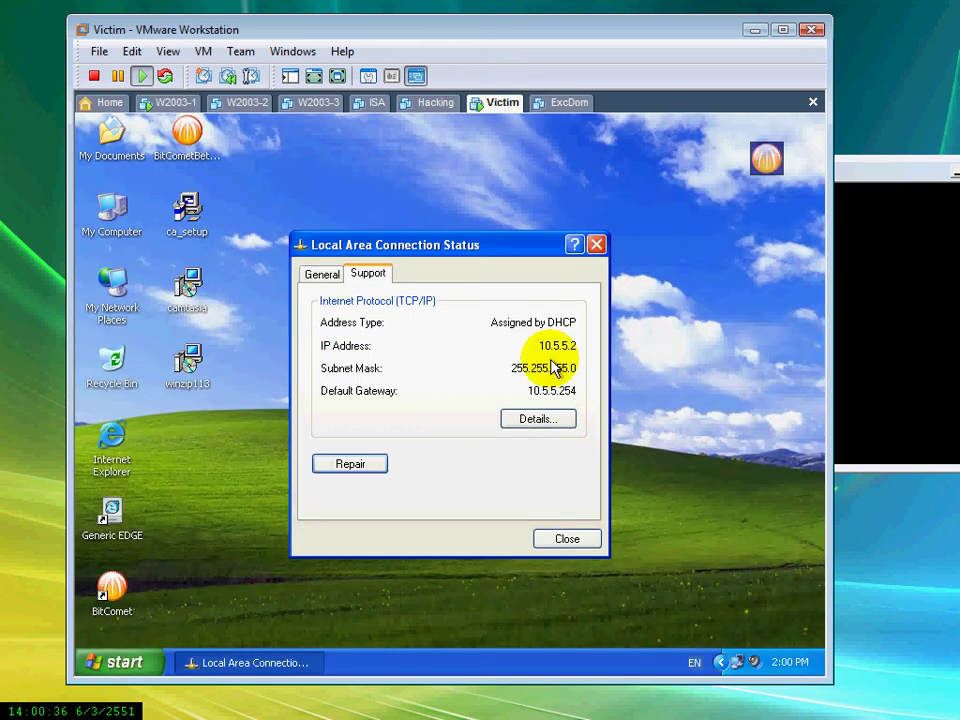
{"action": "left_click", "coordinate": [186, 106]}
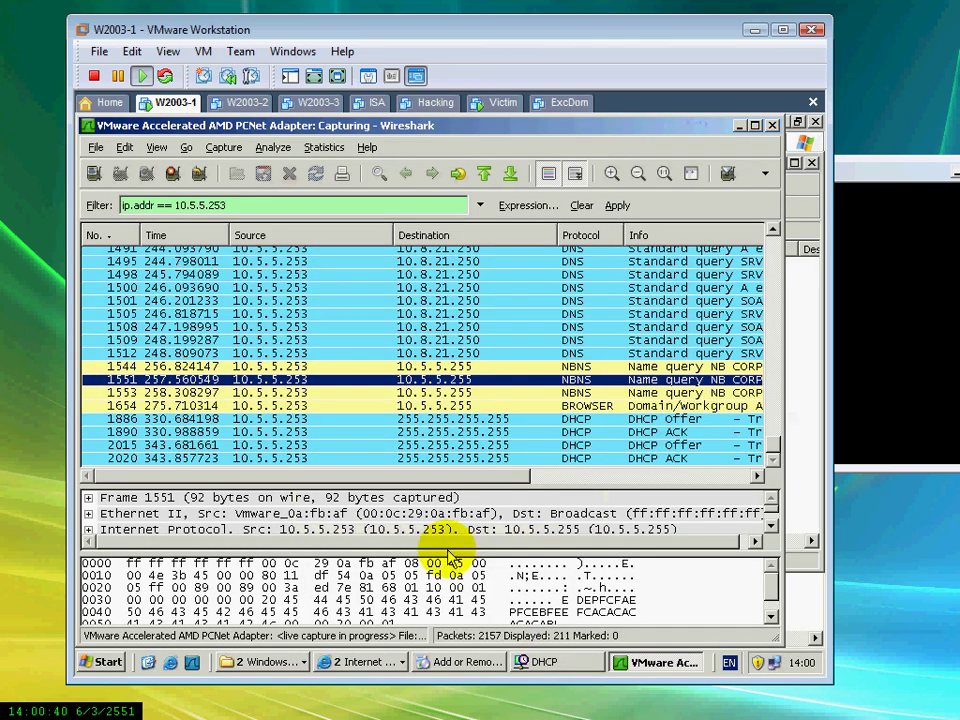
- Check the DHCP console's Address Leases, including 10.5.5.1 and 10.5.5.3, then return to Wireshark
{"action": "left_click", "coordinate": [541, 664]}
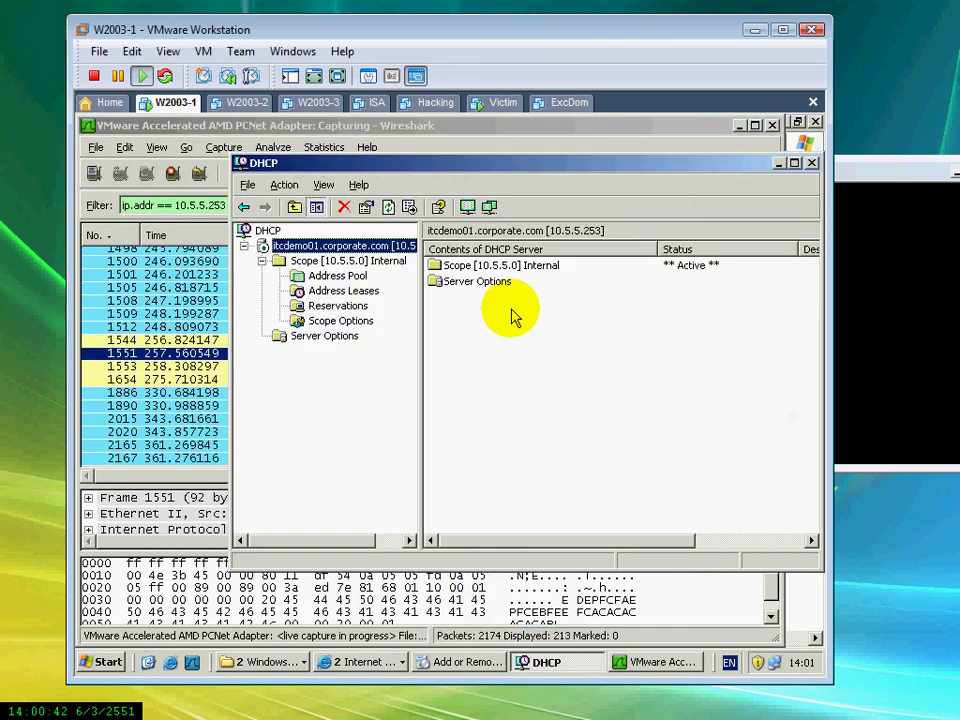
{"action": "left_click", "coordinate": [365, 291]}
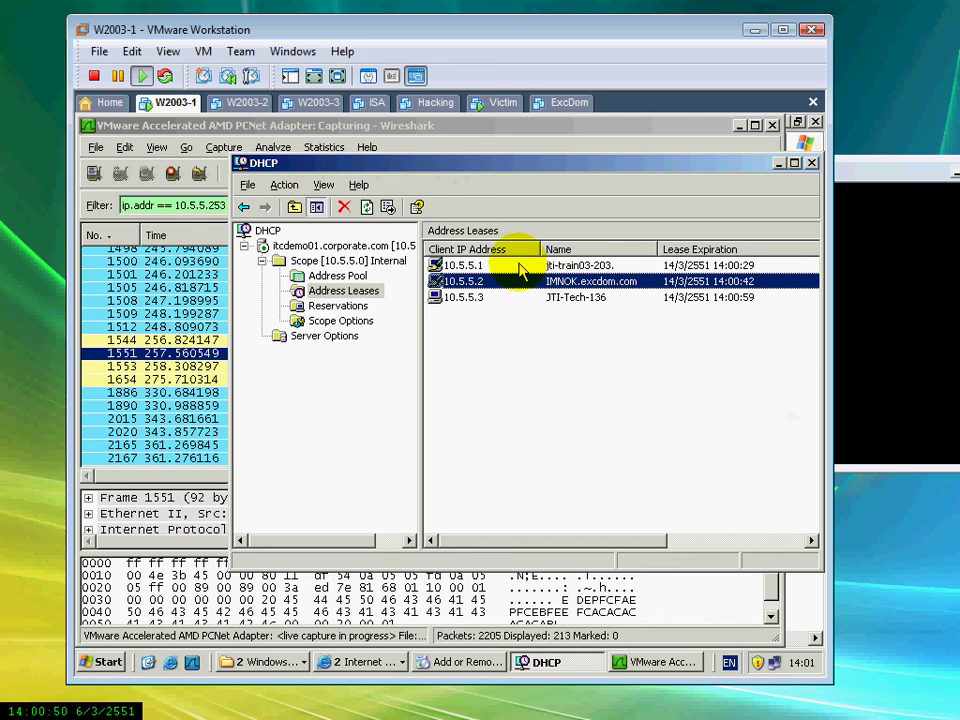
{"action": "left_click", "coordinate": [565, 265]}
{"action": "left_click", "coordinate": [533, 300]}
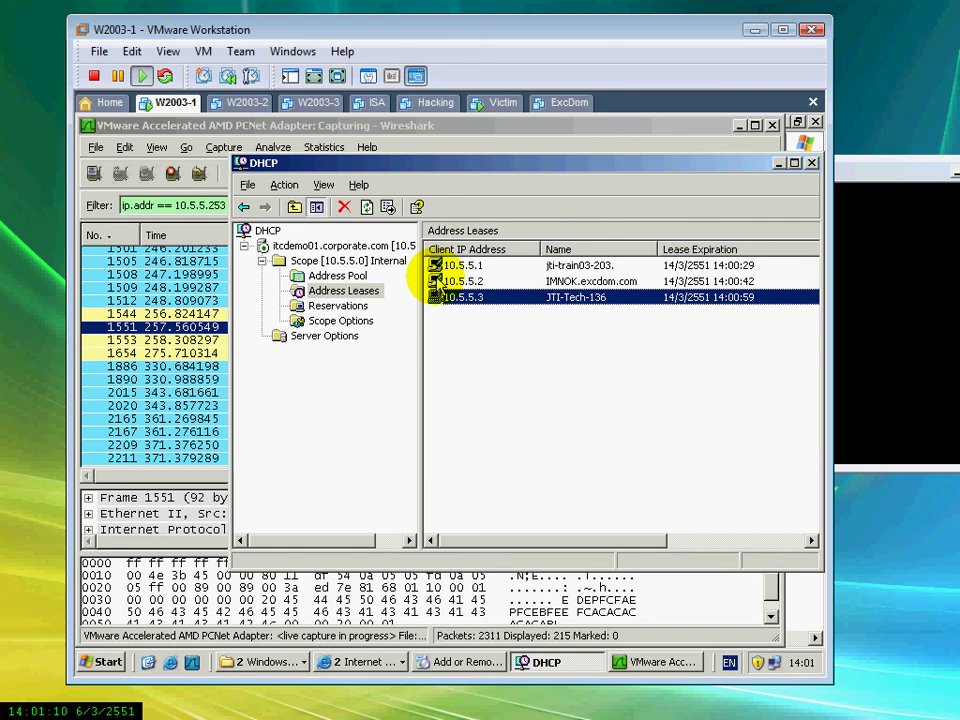
{"action": "left_click", "coordinate": [168, 314]}
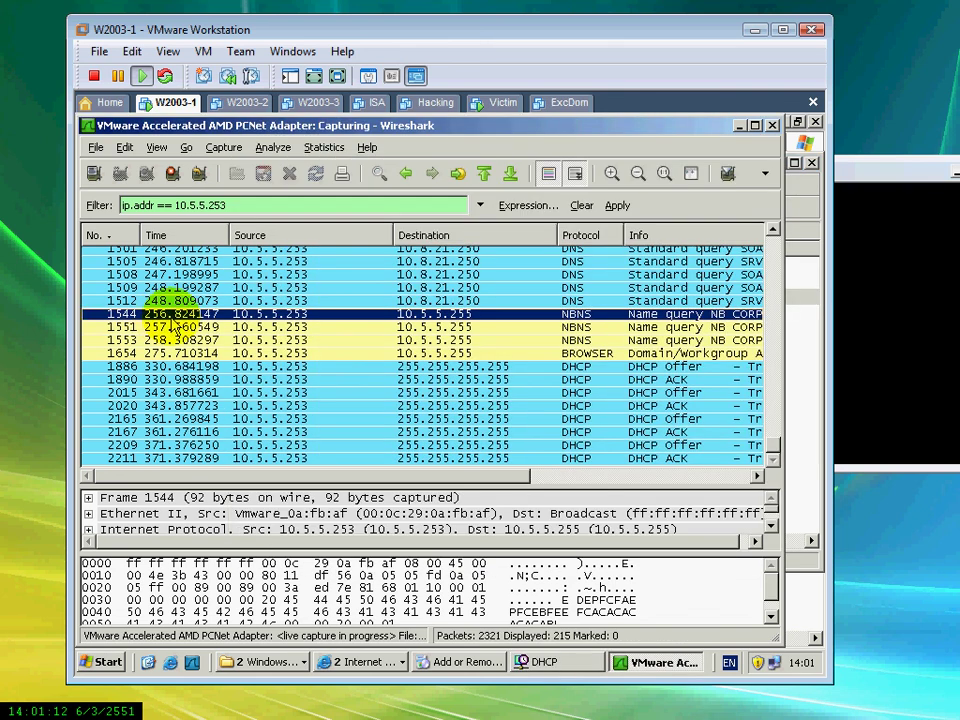
- Inspect DHCP ACK packet 1890 and the earlier captured packets above it
{"action": "left_click", "coordinate": [381, 381]}
{"action": "key", "text": "Up"}
{"action": "key", "text": "Up"}
{"action": "key", "text": "Up"}
{"action": "key", "text": "Up"}
{"action": "key", "text": "Up"}
{"action": "key", "text": "Up"}
{"action": "key", "text": "Up"}
{"action": "key", "text": "Up"}
{"action": "key", "text": "Up"}
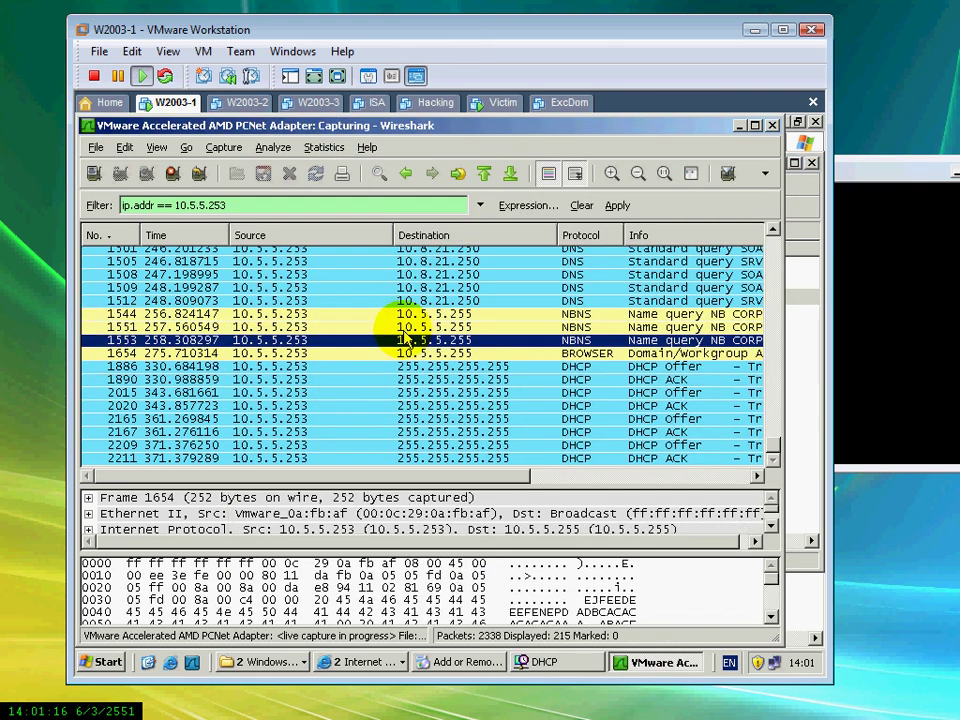
{"action": "key", "text": "Up"}
{"action": "key", "text": "Up"}
{"action": "key", "text": "Up"}
{"action": "key", "text": "Up"}
{"action": "key", "text": "Up"}
{"action": "key", "text": "Up"}
{"action": "key", "text": "Up"}
{"action": "key", "text": "Up"}
{"action": "key", "text": "Up"}
{"action": "key", "text": "Up"}
{"action": "key", "text": "Up"}
{"action": "key", "text": "Up"}
{"action": "key", "text": "Up"}
{"action": "key", "text": "Up"}
{"action": "key", "text": "Up"}
{"action": "key", "text": "Up"}
{"action": "key", "text": "Up"}
{"action": "key", "text": "Up"}
{"action": "key", "text": "Up"}
{"action": "key", "text": "Up"}
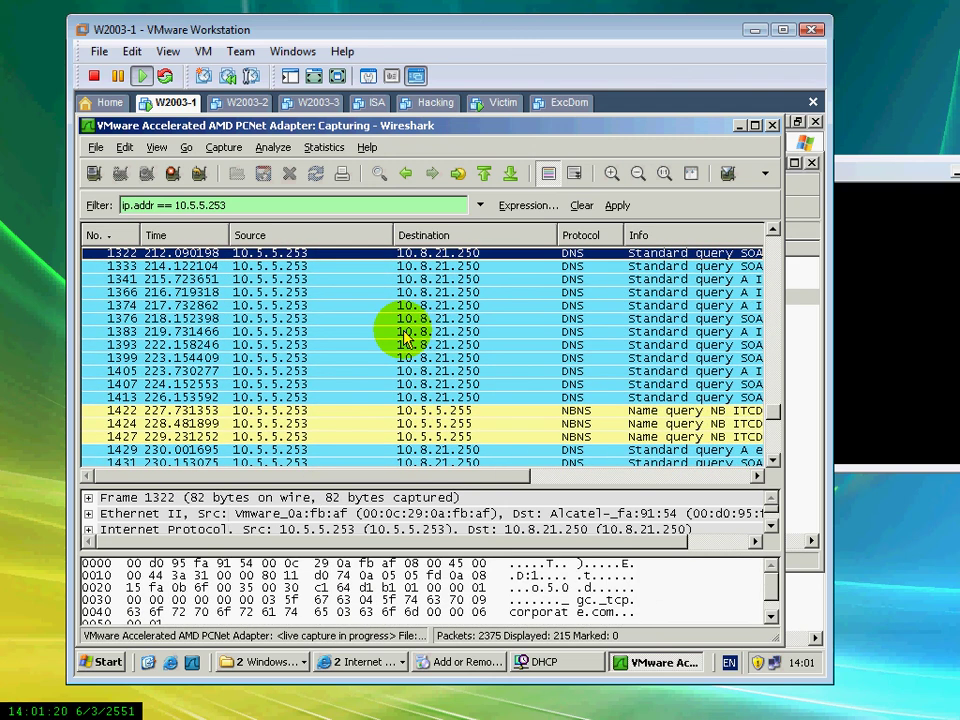
- Replace the 10.5.5.253 address filter with dhcp and dismiss the invalid filter error
{"action": "left_click", "coordinate": [325, 205]}
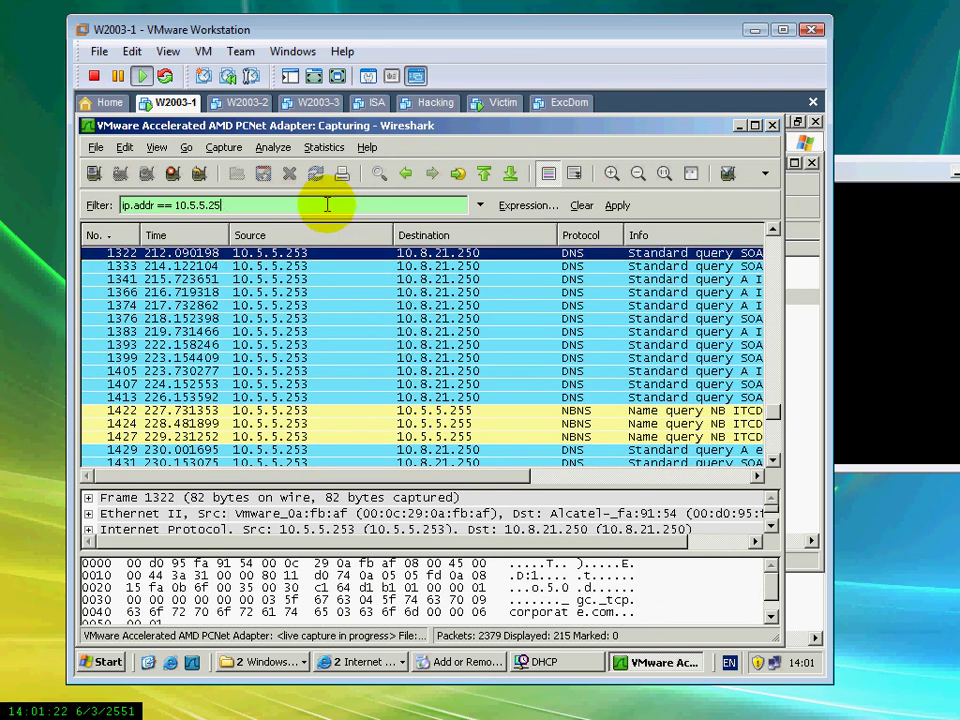
{"action": "key", "text": "BackSpace"}
{"action": "key", "text": "BackSpace"}
{"action": "key", "text": "BackSpace"}
{"action": "key", "text": "BackSpace"}
{"action": "key", "text": "BackSpace"}
{"action": "key", "text": "BackSpace"}
{"action": "key", "text": "BackSpace"}
{"action": "key", "text": "BackSpace"}
{"action": "key", "text": "BackSpace"}
{"action": "key", "text": "BackSpace"}
{"action": "key", "text": "BackSpace"}
{"action": "key", "text": "BackSpace"}
{"action": "key", "text": "BackSpace"}
{"action": "key", "text": "BackSpace"}
{"action": "key", "text": "BackSpace"}
{"action": "key", "text": "BackSpace"}
{"action": "key", "text": "BackSpace"}
{"action": "key", "text": "BackSpace"}
{"action": "key", "text": "BackSpace"}
{"action": "key", "text": "BackSpace"}
{"action": "type", "text": "dhcp"}
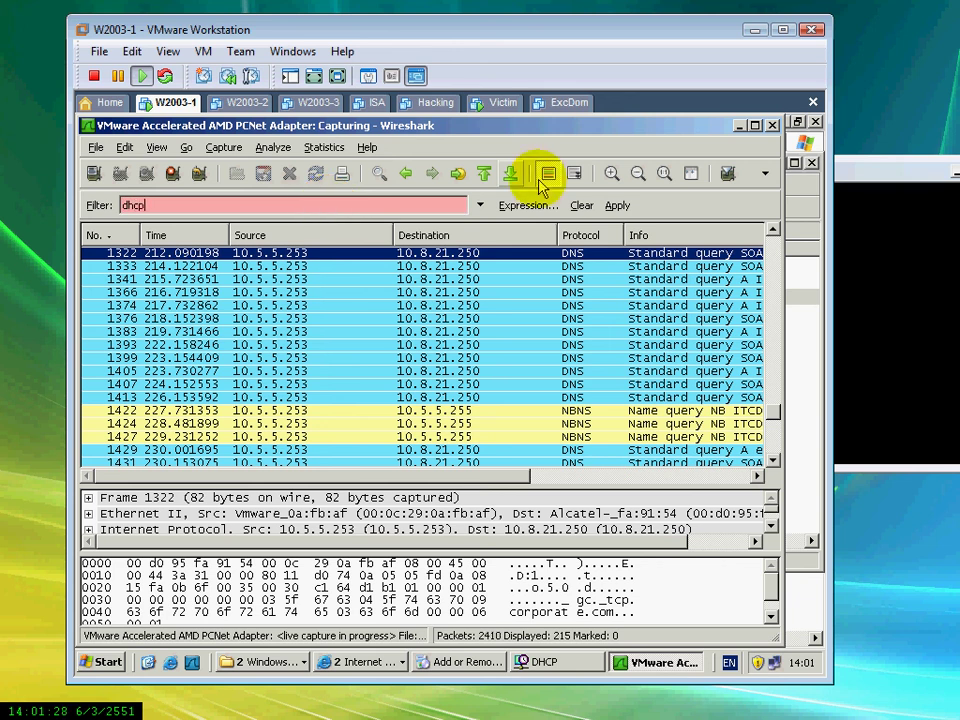
{"action": "left_click", "coordinate": [615, 206]}
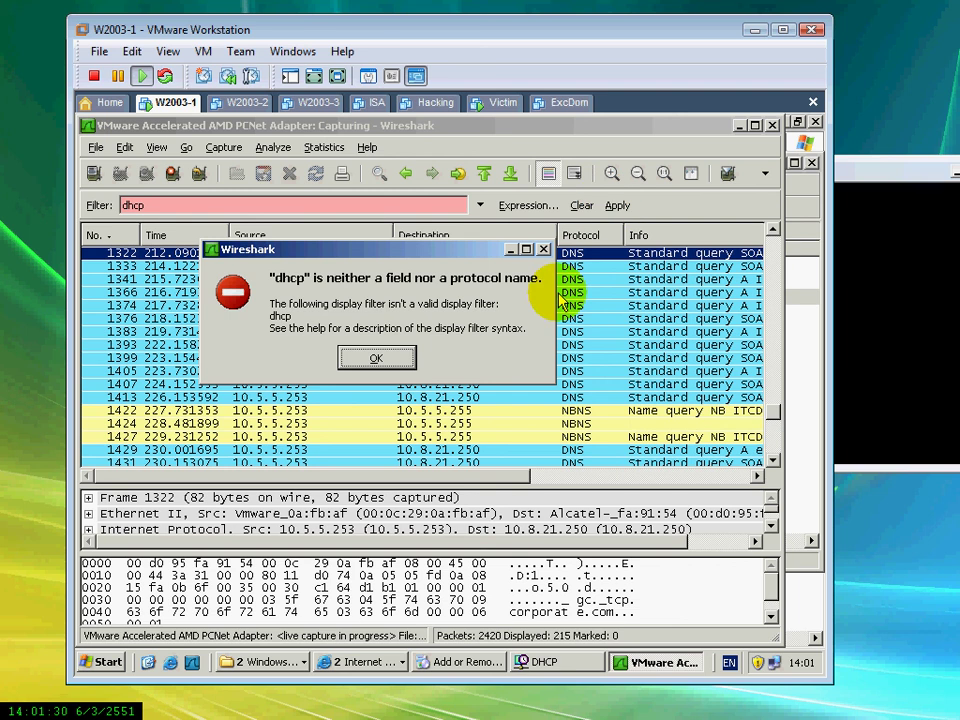
{"action": "left_click", "coordinate": [375, 362]}
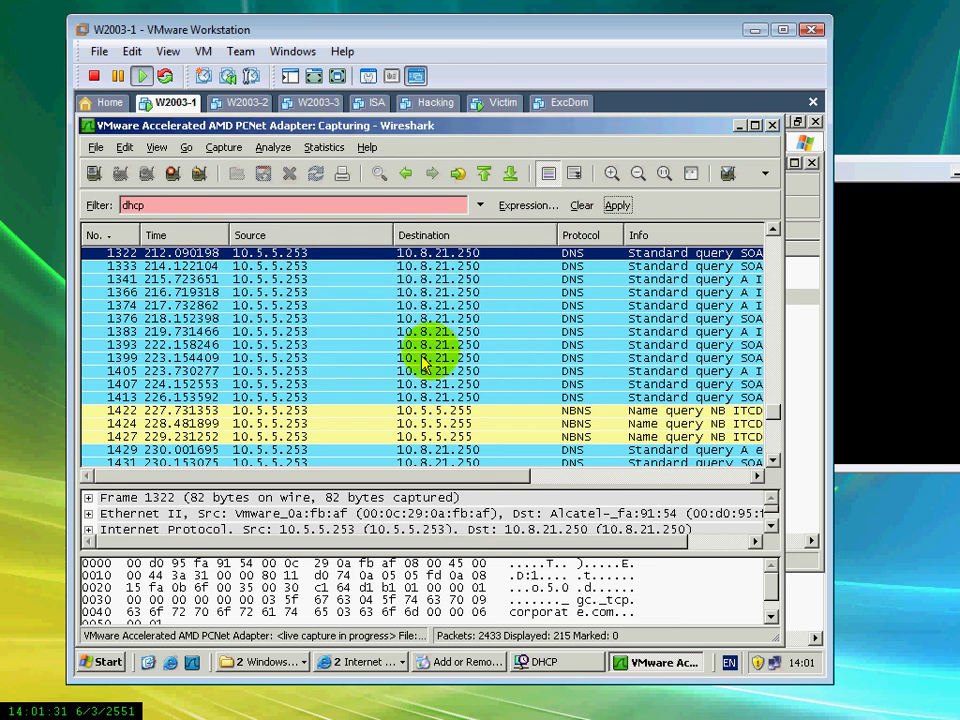
- Try DHCP as the filter text, then clear the display filter
{"action": "left_click", "coordinate": [775, 440]}
{"action": "left_click", "coordinate": [773, 445]}
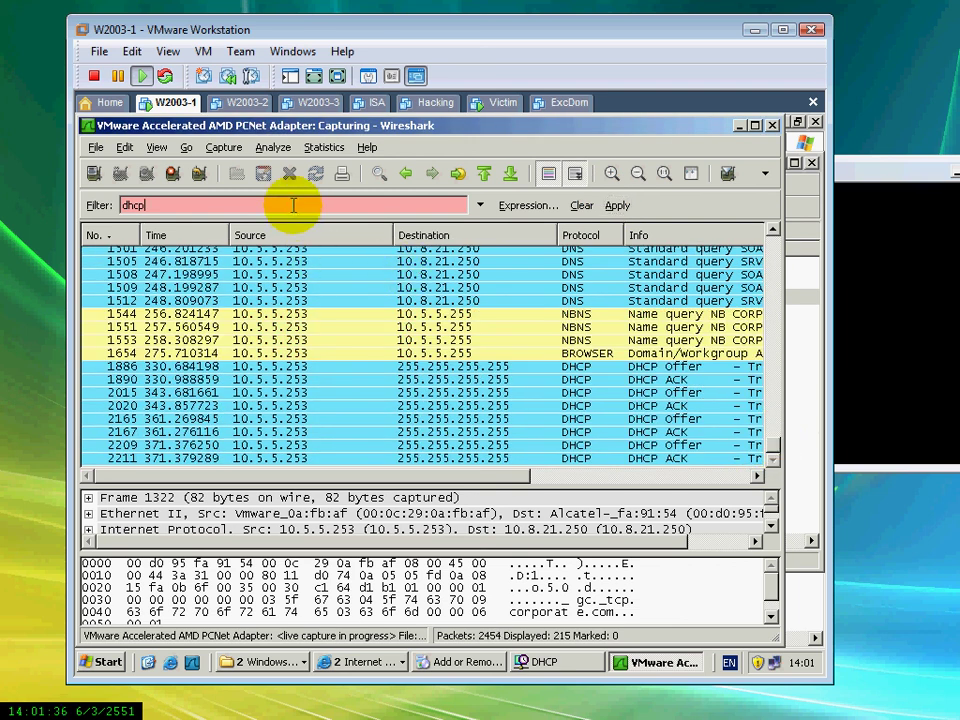
{"action": "key", "text": "BackSpace"}
{"action": "type", "text": "DHCP"}
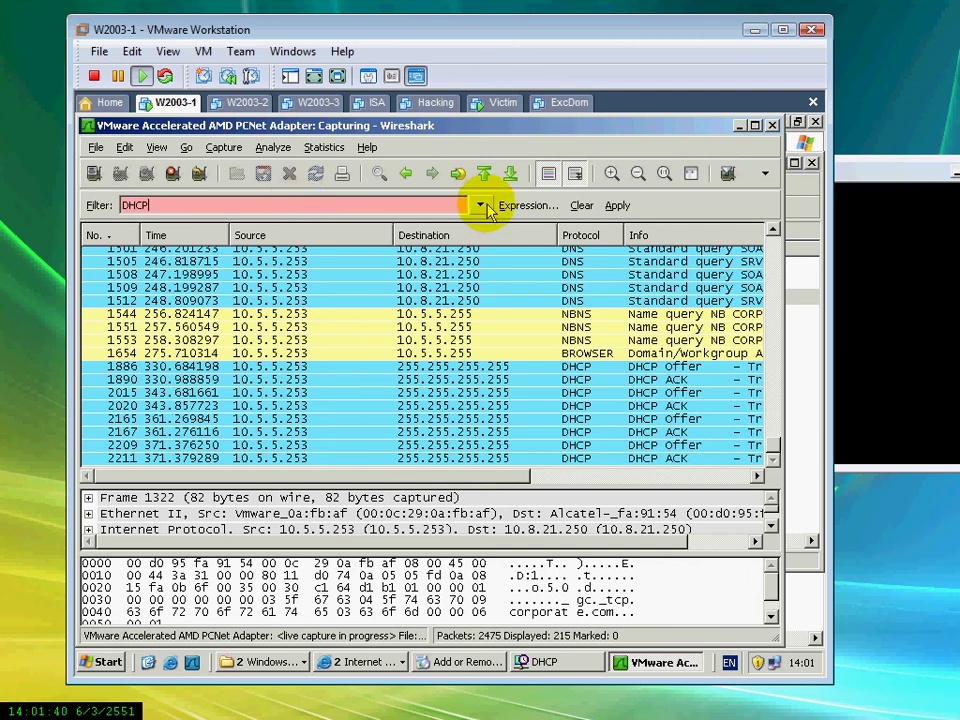
{"action": "key", "text": "BackSpace"}
{"action": "key", "text": "BackSpace"}
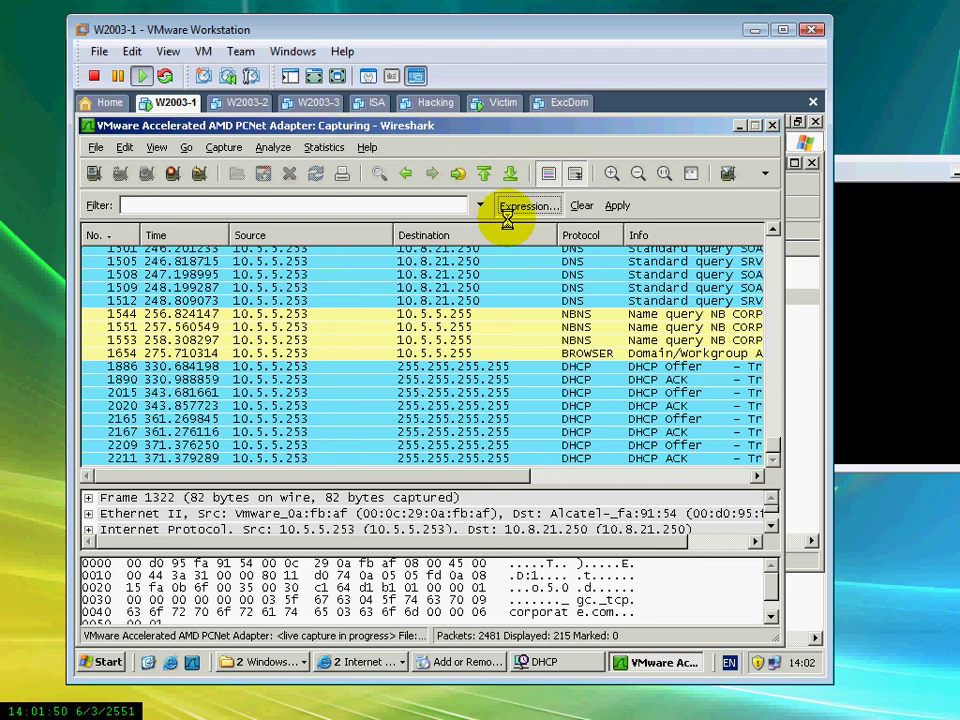
- Insert the DHCPFO protocol into the display filter via the Filter Expression dialog
{"action": "left_click", "coordinate": [507, 211]}
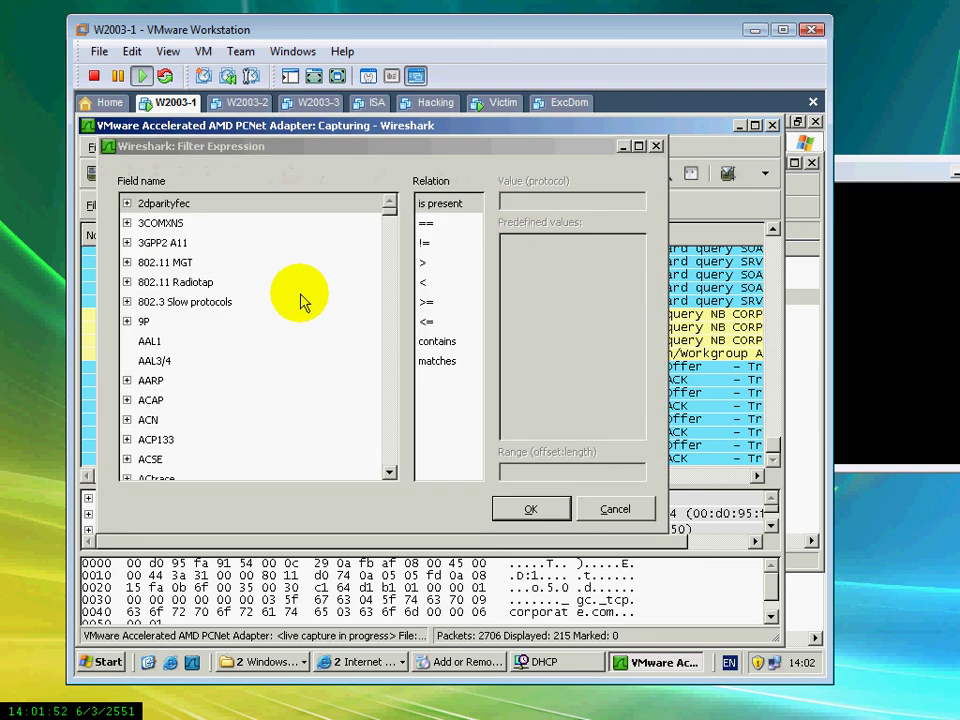
{"action": "type", "text": "d"}
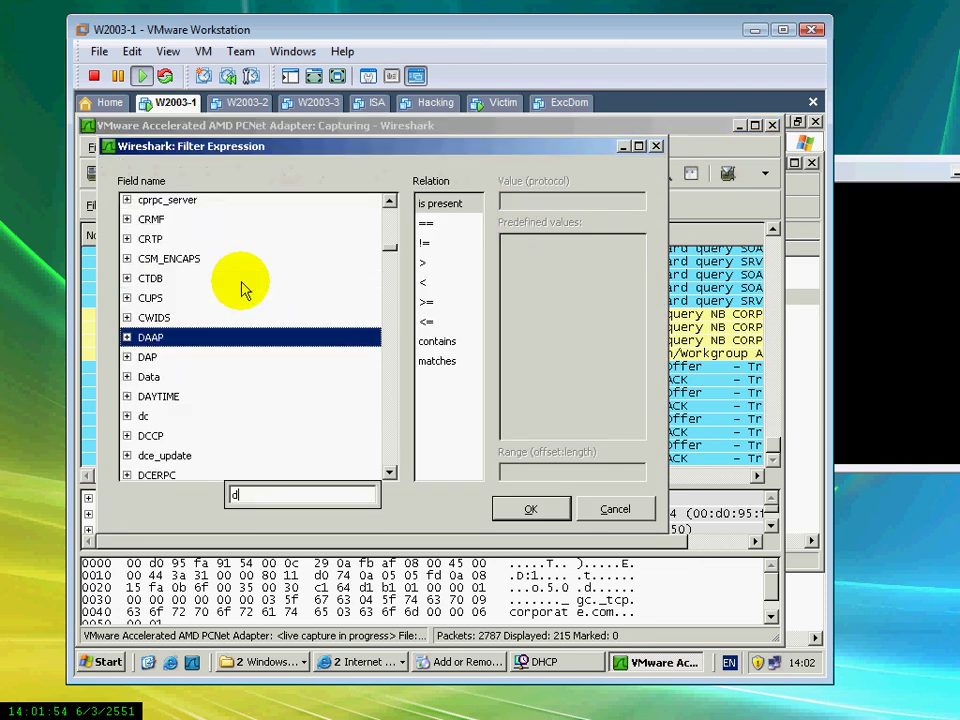
{"action": "key", "text": "Down"}
{"action": "key", "text": "Down"}
{"action": "key", "text": "Down"}
{"action": "key", "text": "Down"}
{"action": "key", "text": "Down"}
{"action": "key", "text": "Down"}
{"action": "key", "text": "Down"}
{"action": "key", "text": "Down"}
{"action": "key", "text": "Down"}
{"action": "key", "text": "Down"}
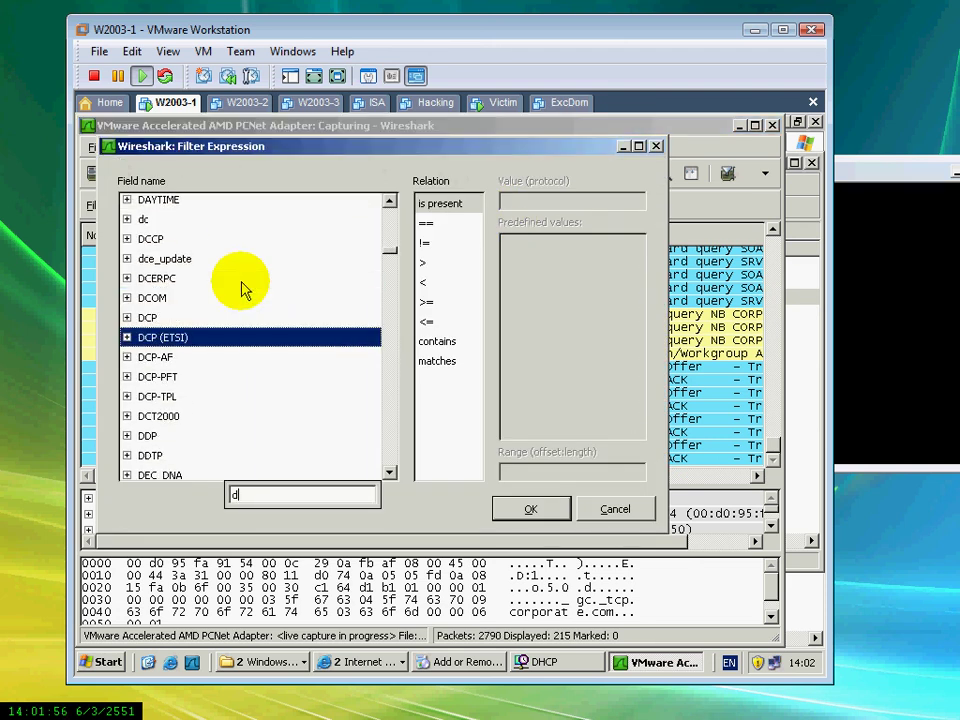
{"action": "key", "text": "Down"}
{"action": "key", "text": "Down"}
{"action": "key", "text": "Down"}
{"action": "key", "text": "Down"}
{"action": "key", "text": "Down"}
{"action": "key", "text": "Down"}
{"action": "key", "text": "Down"}
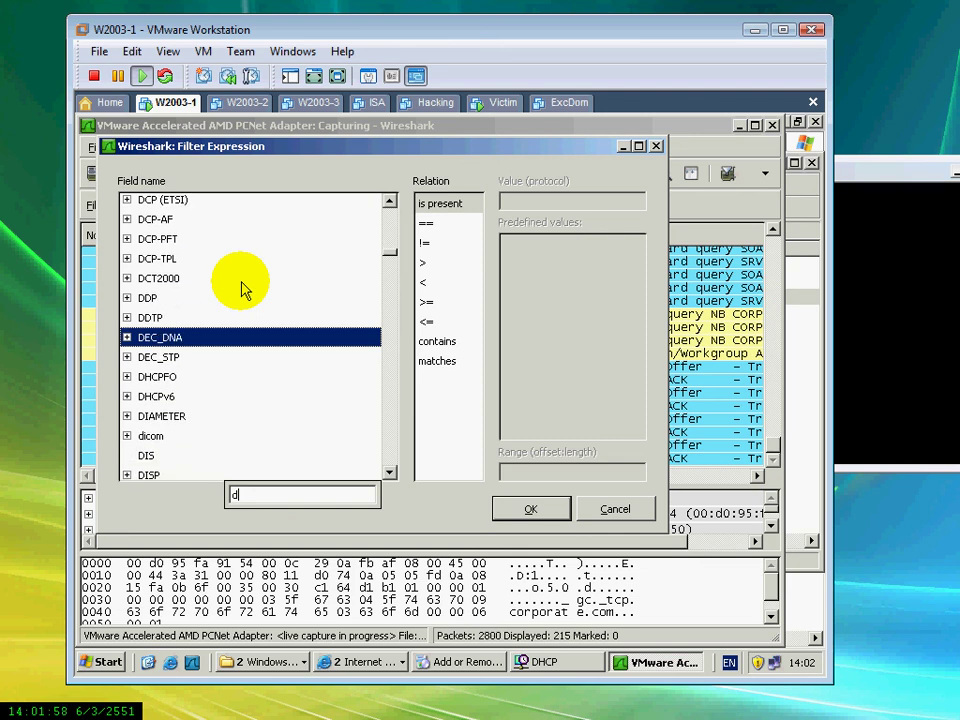
{"action": "key", "text": "Down"}
{"action": "key", "text": "Down"}
{"action": "key", "text": "Down"}
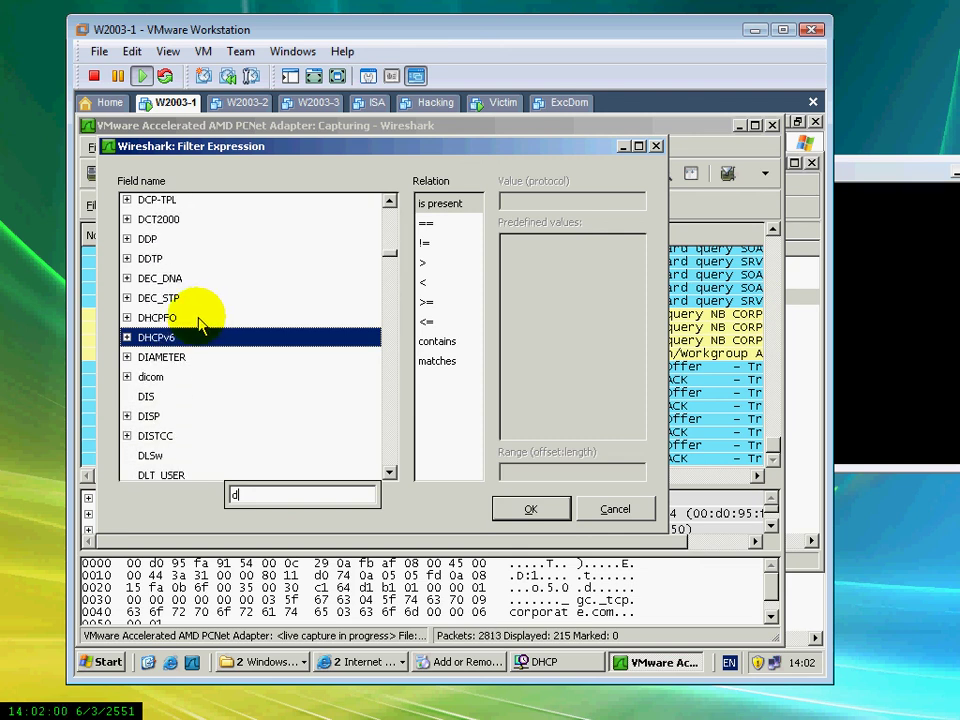
{"action": "left_click", "coordinate": [182, 320]}
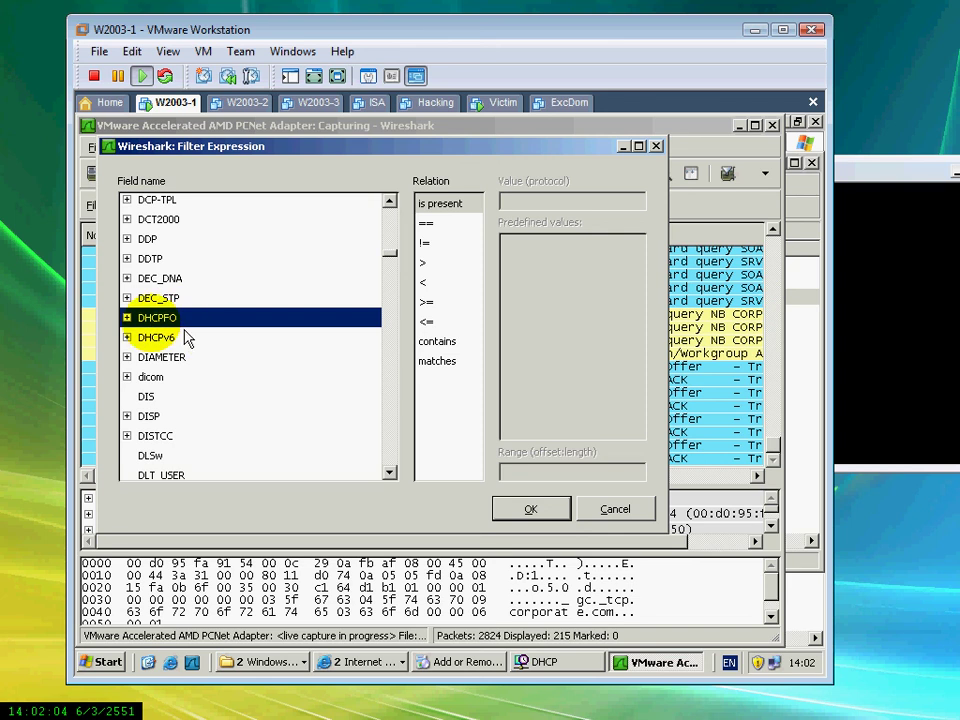
{"action": "left_click", "coordinate": [126, 318]}
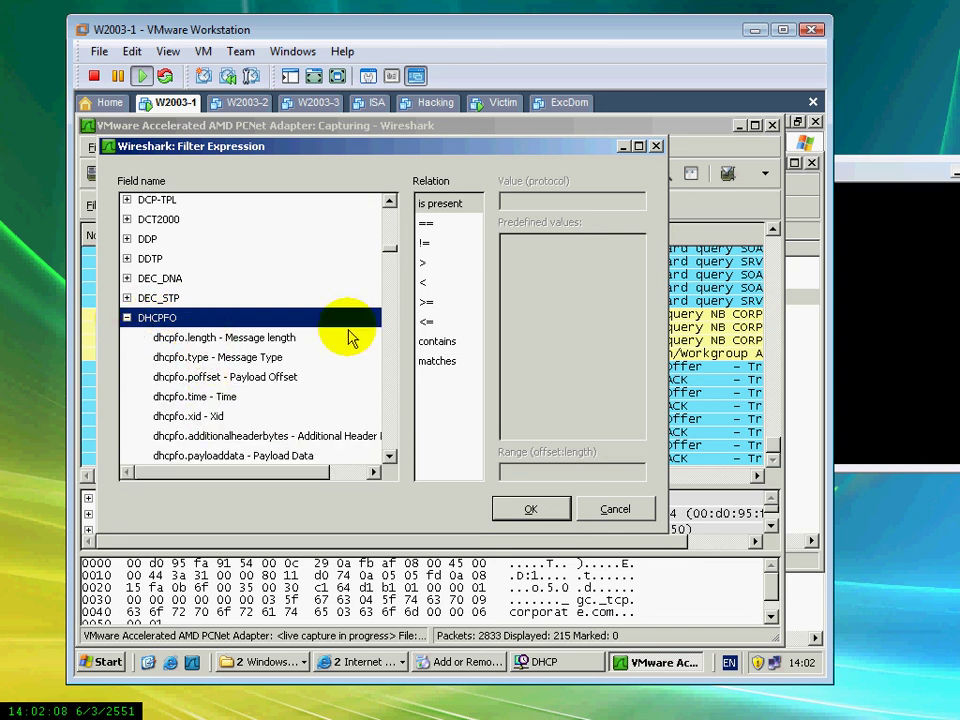
{"action": "left_click", "coordinate": [510, 509]}
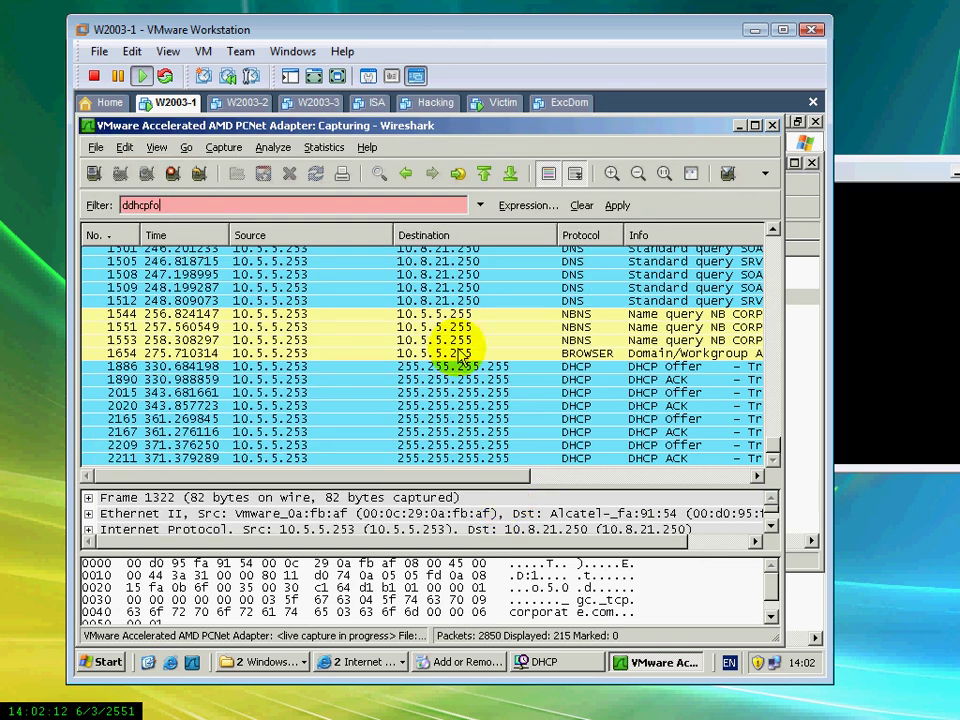
- Fix the filter to dhcpfo and apply it (0 packets), then trim it to dhcp
{"action": "left_click", "coordinate": [617, 205]}
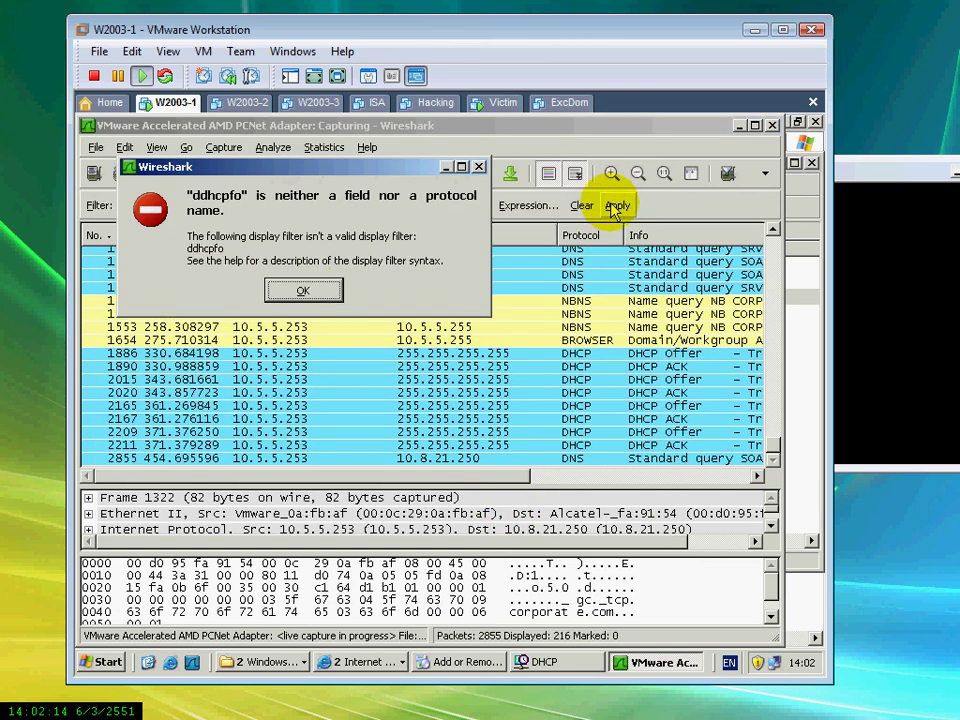
{"action": "left_click", "coordinate": [310, 291]}
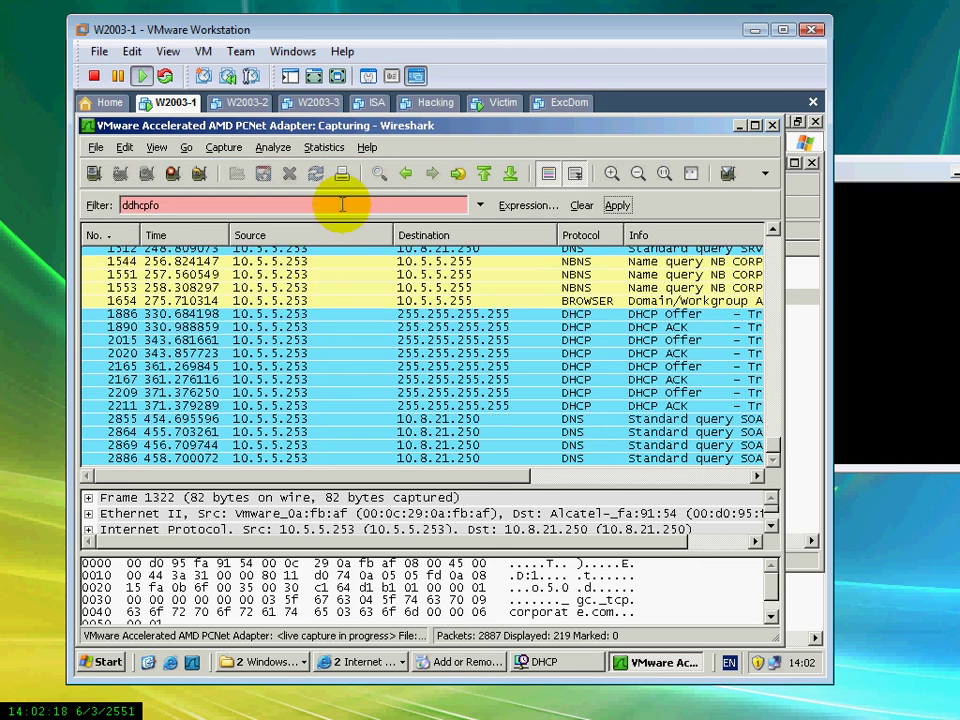
{"action": "left_click", "coordinate": [342, 204]}
{"action": "key", "text": "Home"}
{"action": "key", "text": "Delete"}
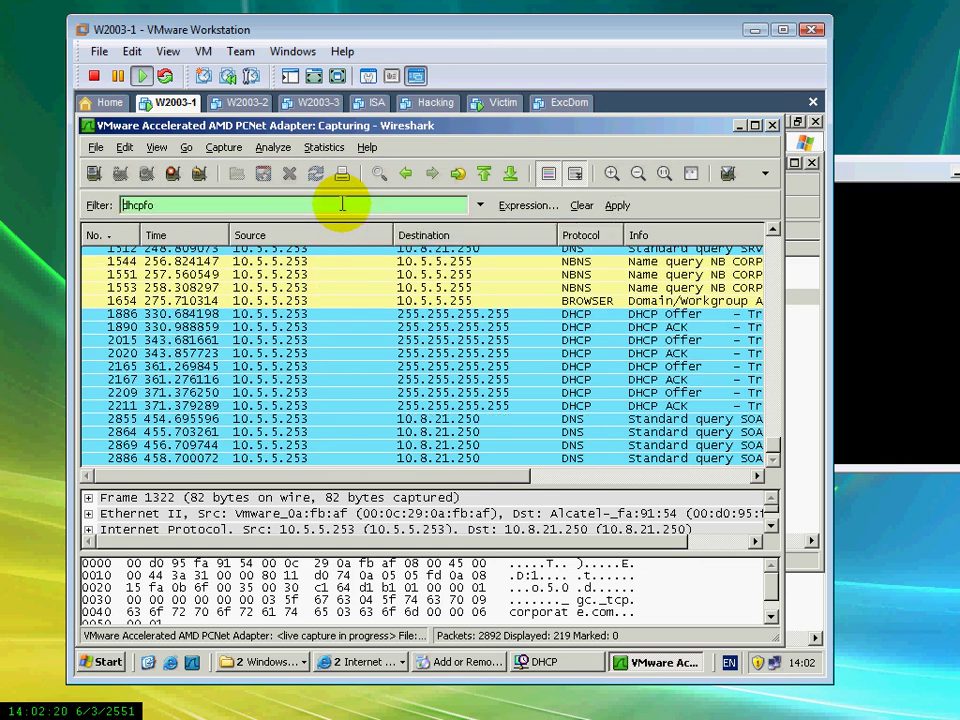
{"action": "left_click", "coordinate": [617, 206]}
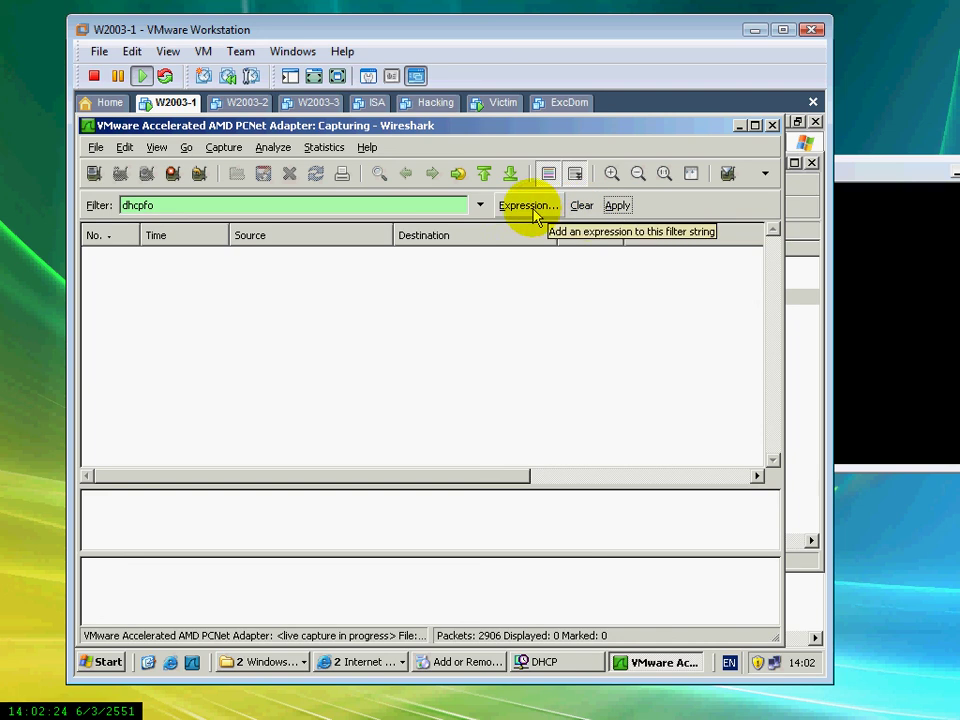
{"action": "left_click", "coordinate": [447, 210]}
{"action": "key", "text": "BackSpace"}
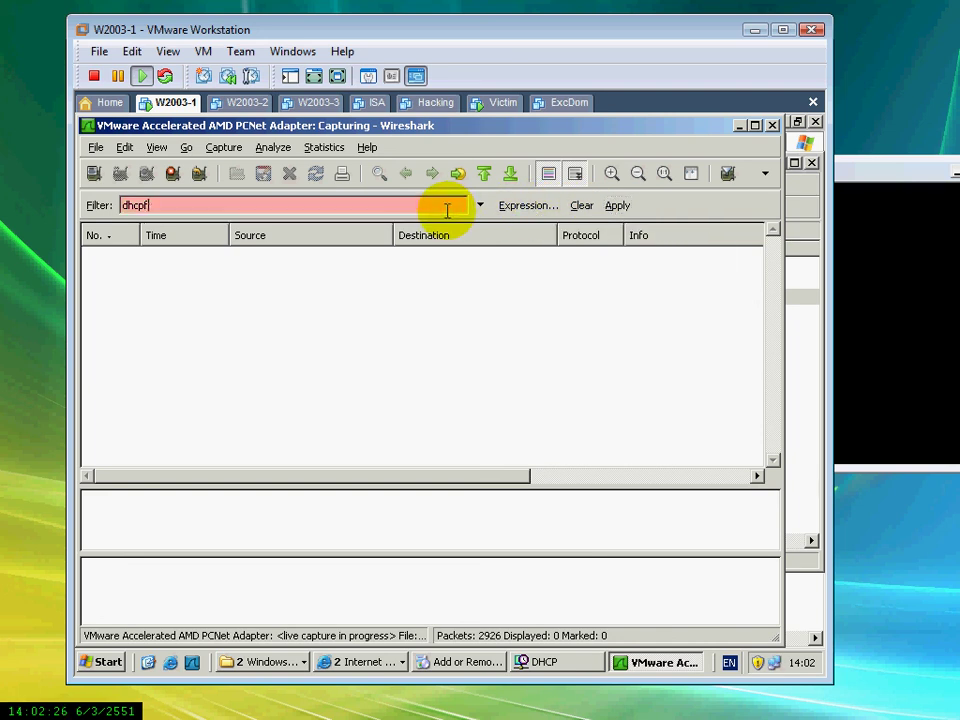
- Insert DHCPv6 into the filter, remove the leftover dhcp prefix, and apply dhcpv6
{"action": "left_click", "coordinate": [529, 206]}
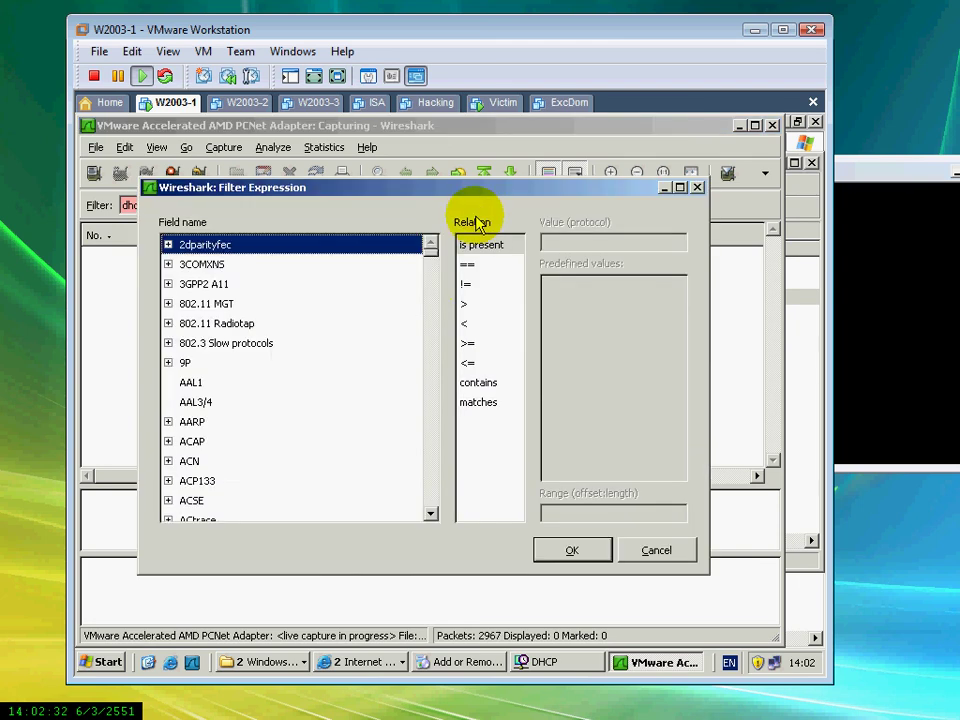
{"action": "type", "text": "dh"}
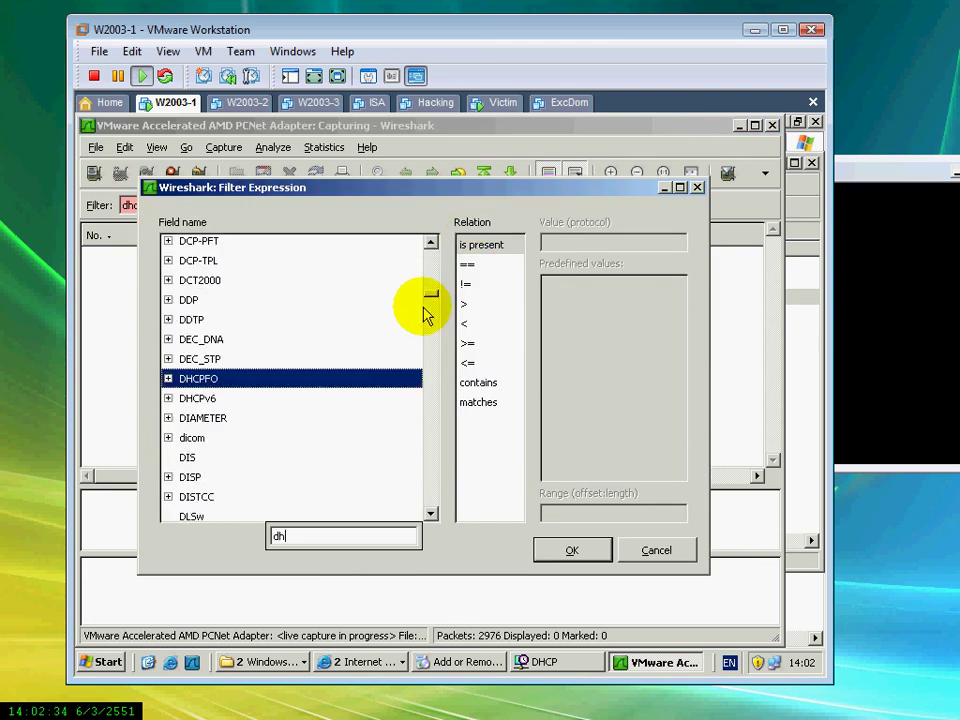
{"action": "left_click", "coordinate": [283, 400]}
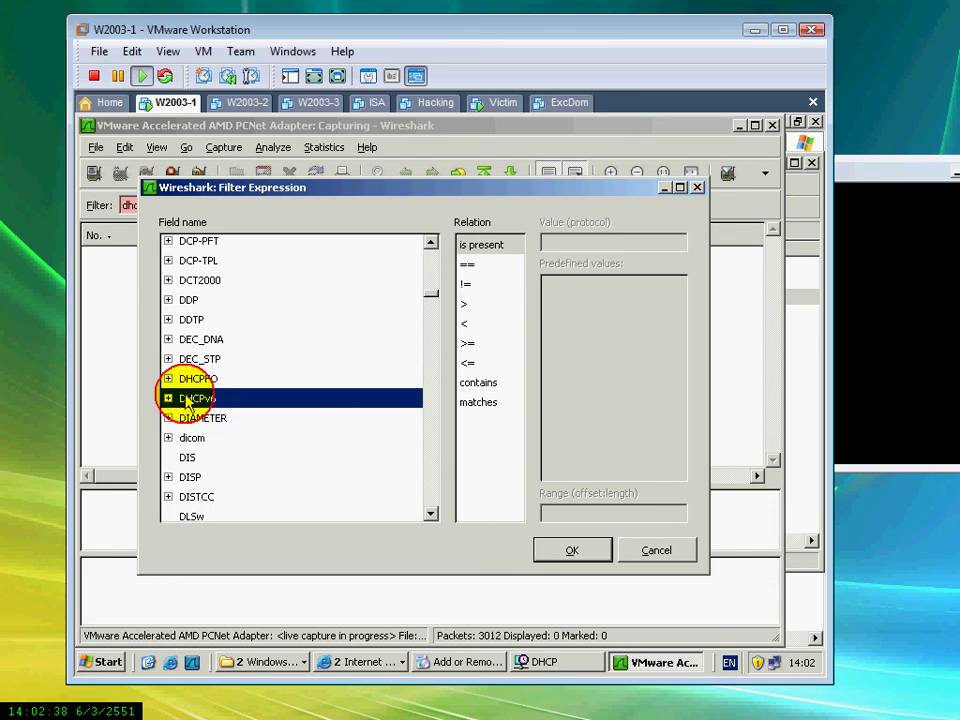
{"action": "left_click", "coordinate": [568, 551]}
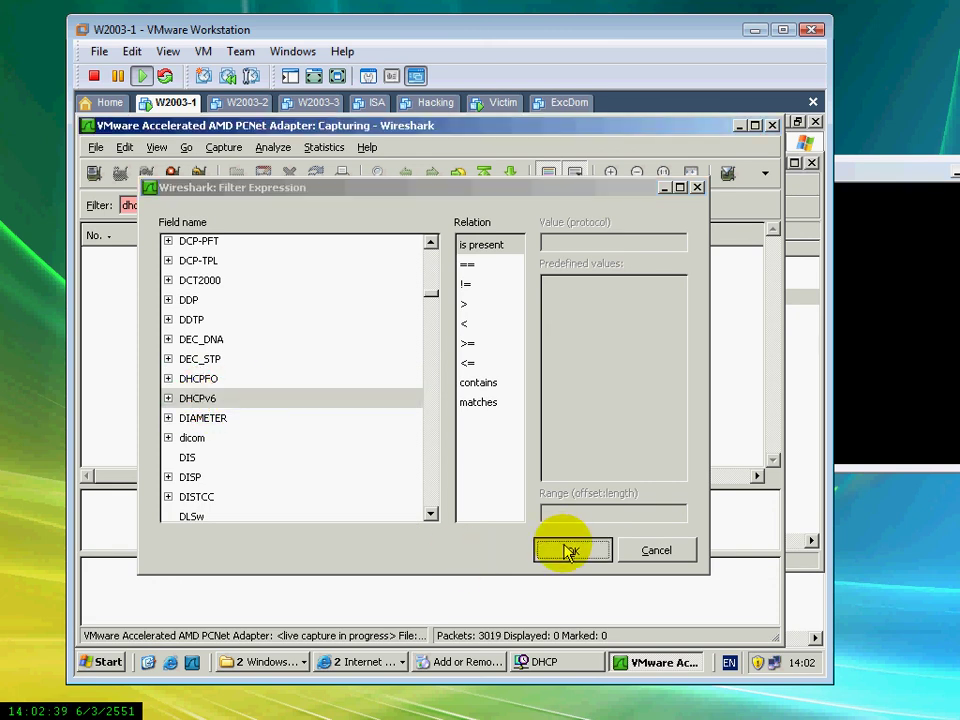
{"action": "left_click", "coordinate": [280, 201]}
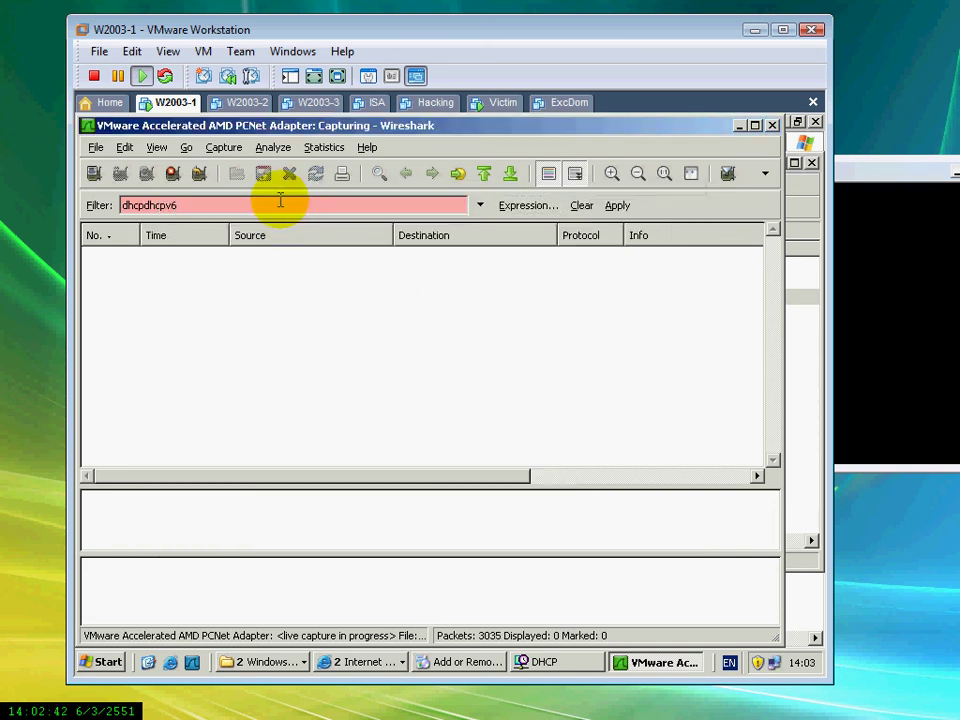
{"action": "key", "text": "Delete"}
{"action": "key", "text": "Delete"}
{"action": "key", "text": "Delete"}
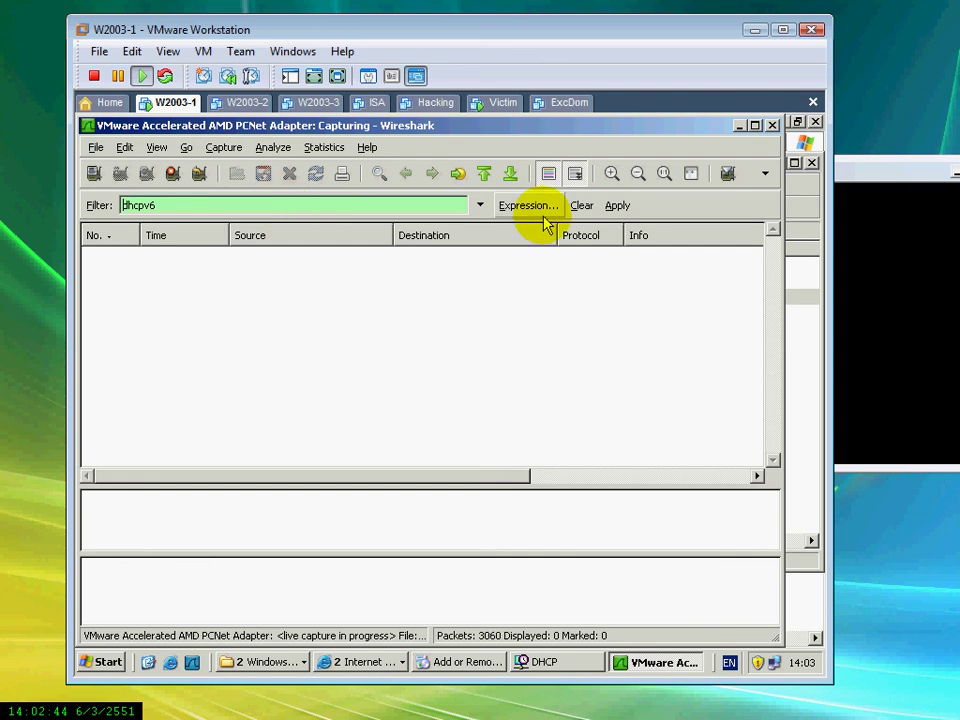
{"action": "left_click", "coordinate": [620, 207]}
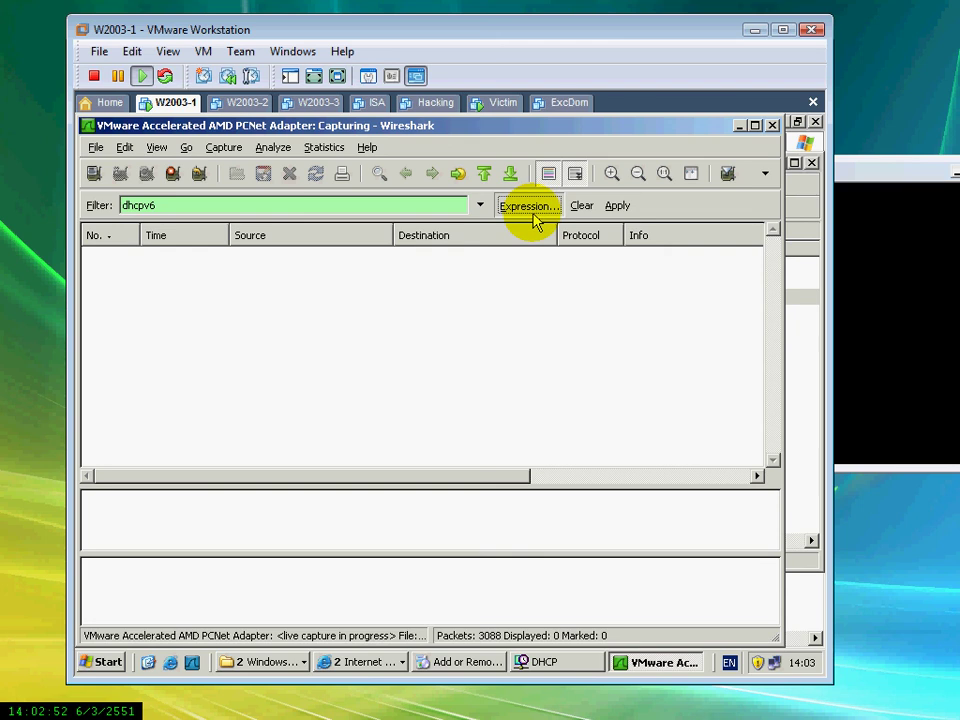
{"action": "left_click", "coordinate": [530, 207]}
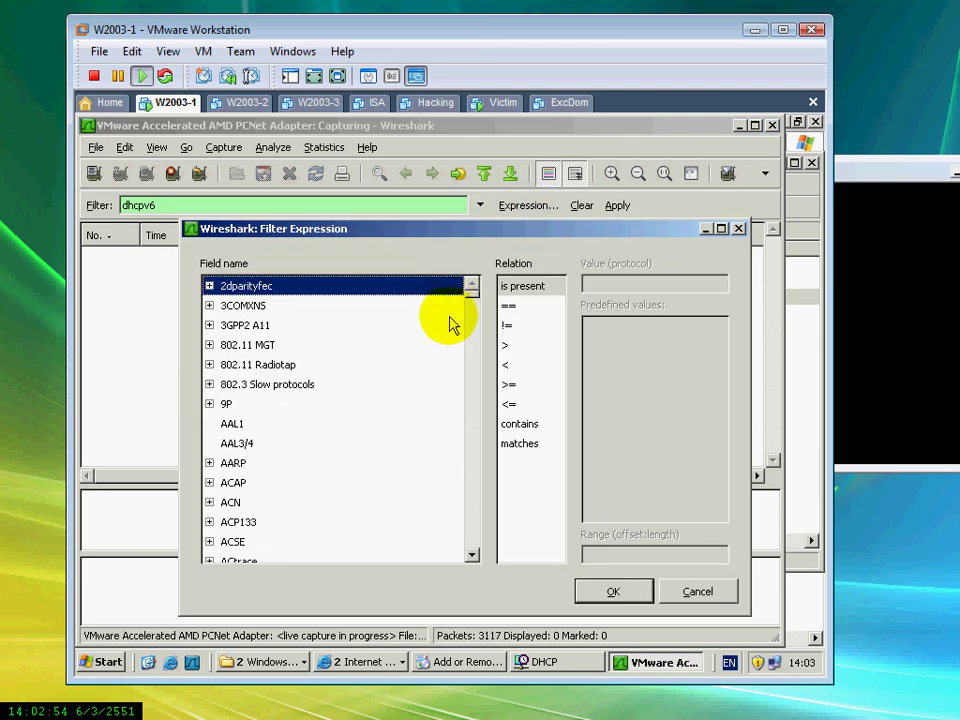
{"action": "type", "text": "dh"}
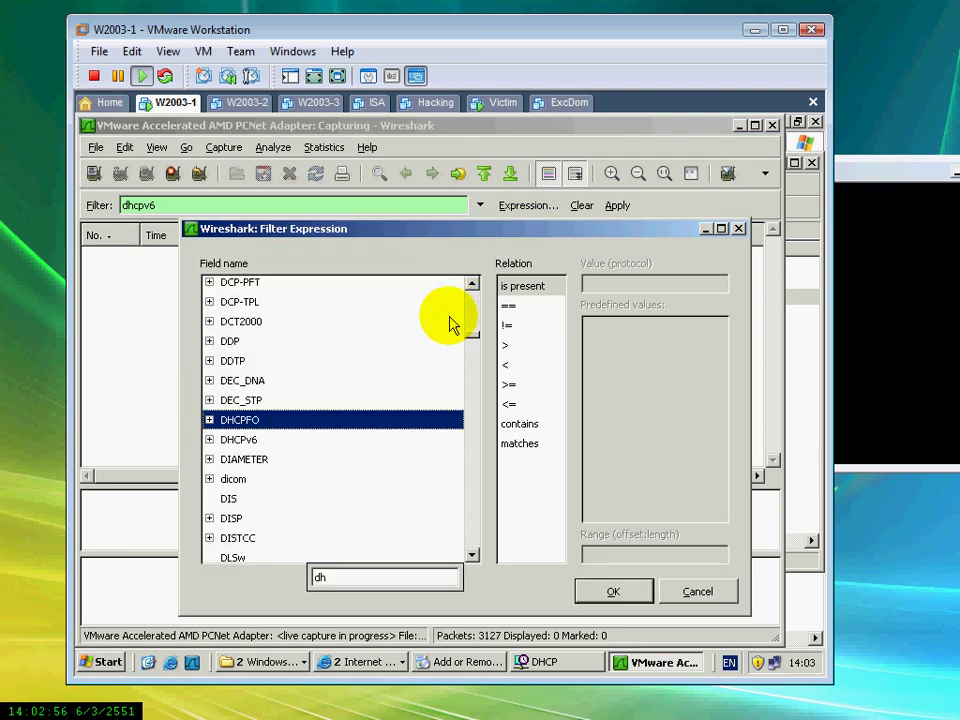
{"action": "type", "text": "cp"}
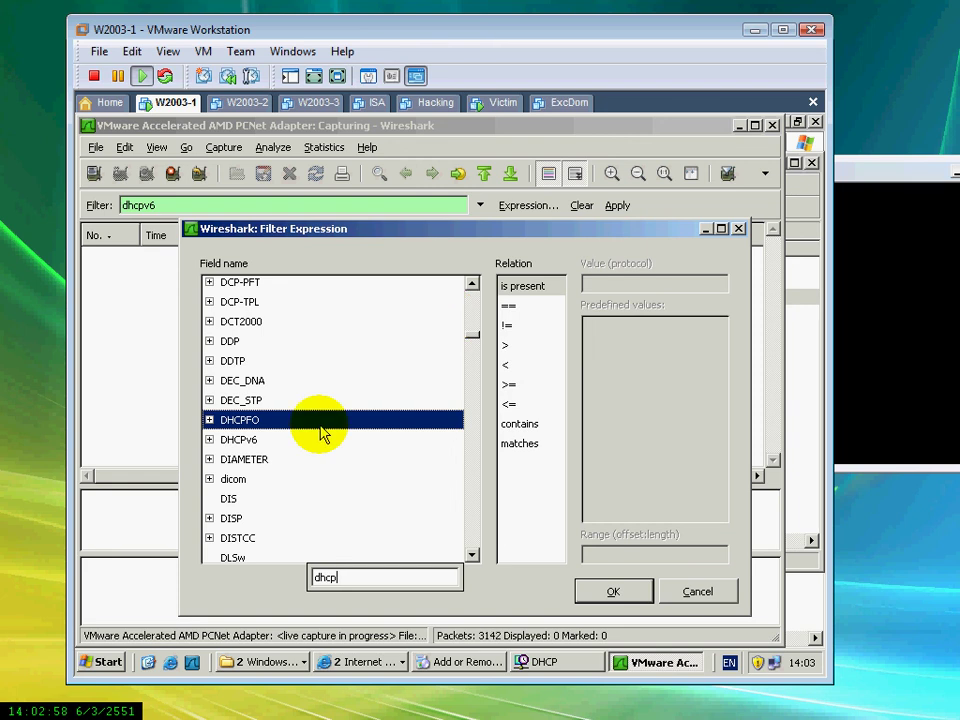
{"action": "left_click", "coordinate": [214, 443]}
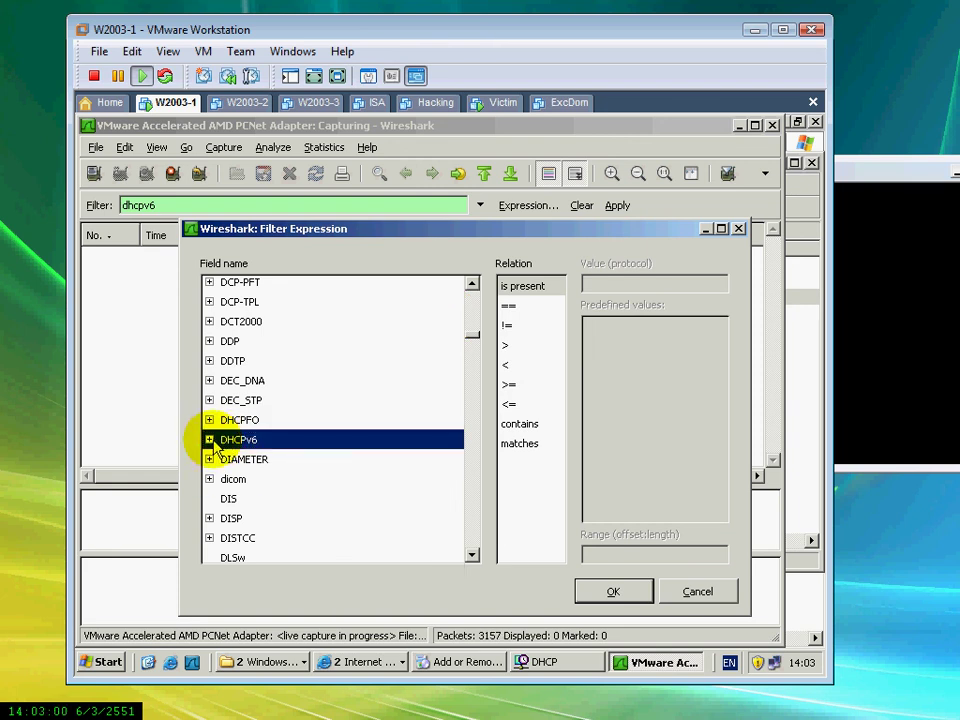
{"action": "left_click", "coordinate": [210, 441]}
{"action": "left_click", "coordinate": [210, 440]}
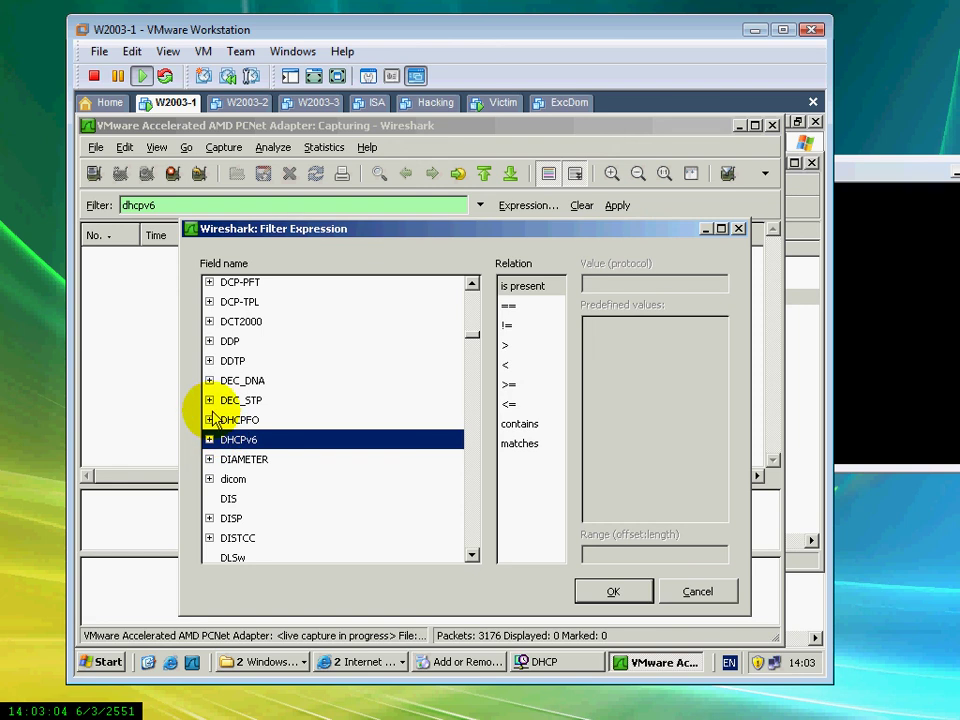
{"action": "left_click", "coordinate": [210, 420]}
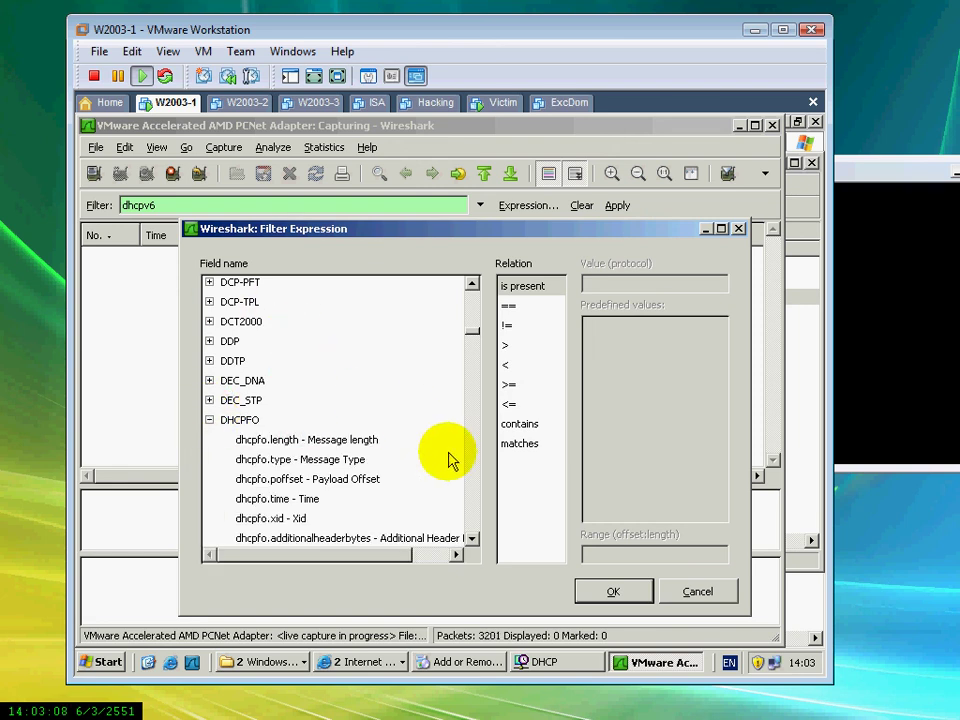
{"action": "scroll", "coordinate": [475, 462], "scroll_direction": "down", "scroll_amount": 4}
{"action": "scroll", "coordinate": [474, 460], "scroll_direction": "down", "scroll_amount": 8}
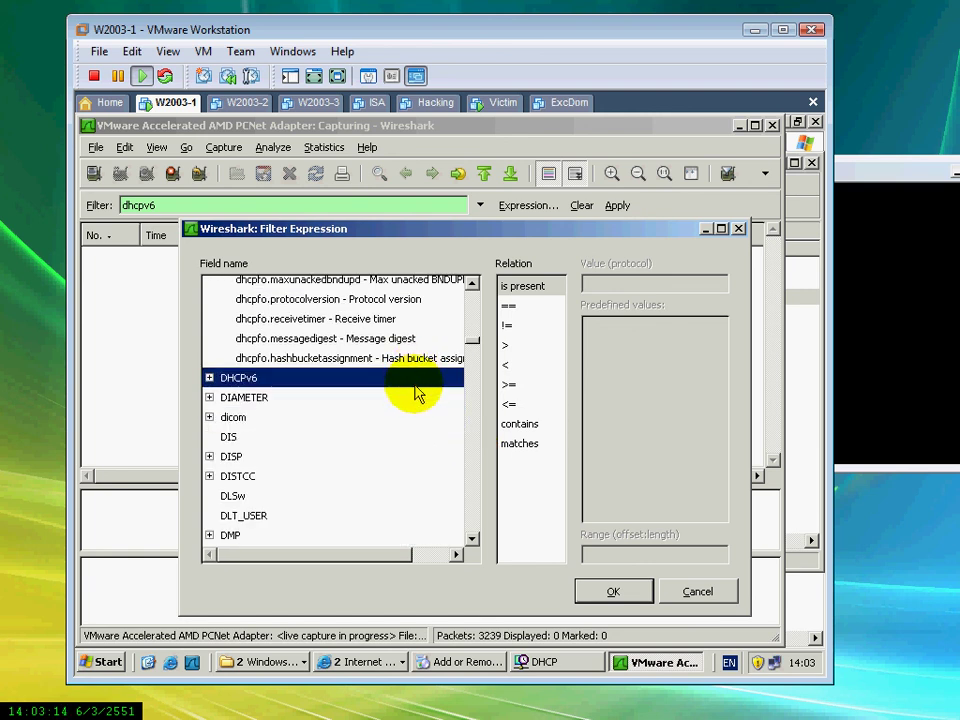
{"action": "scroll", "coordinate": [467, 397], "scroll_direction": "down", "scroll_amount": 4}
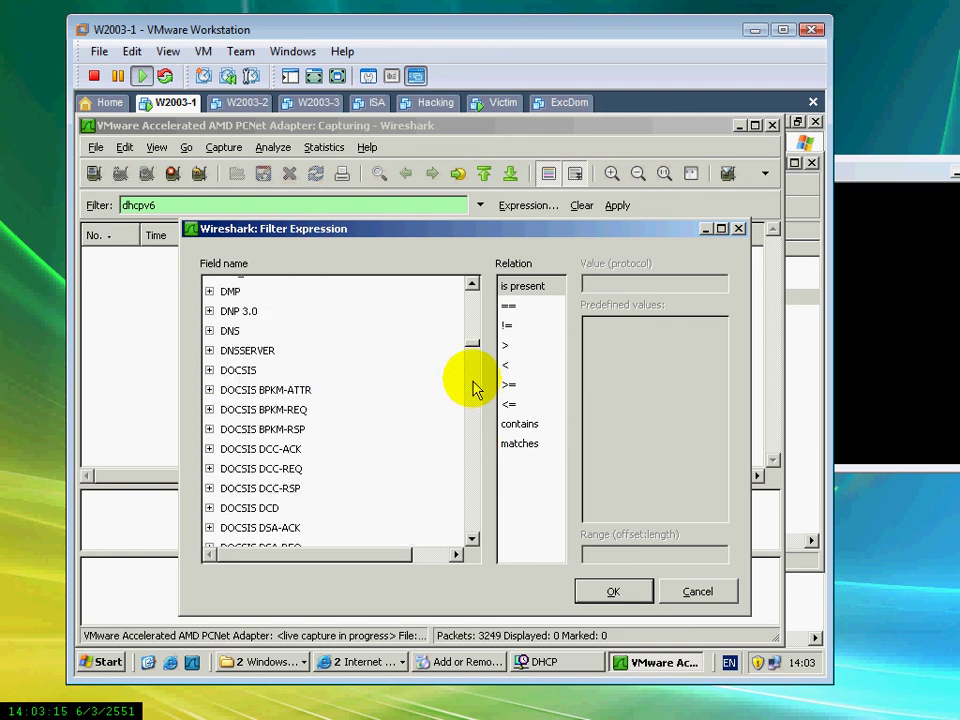
{"action": "scroll", "coordinate": [474, 388], "scroll_direction": "down", "scroll_amount": 20}
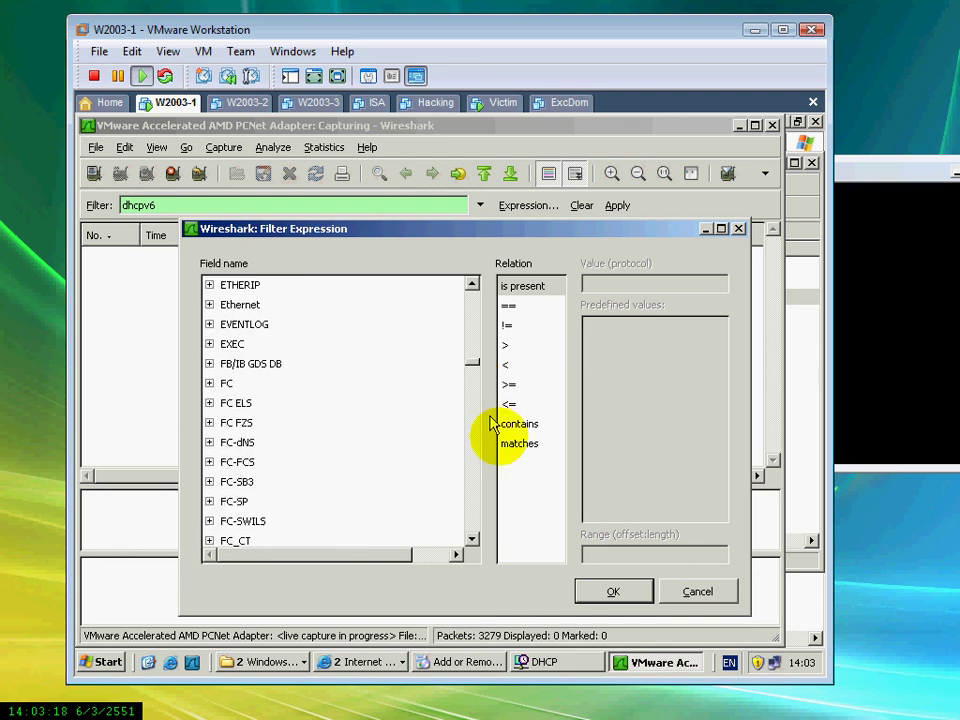
{"action": "left_click", "coordinate": [690, 591]}
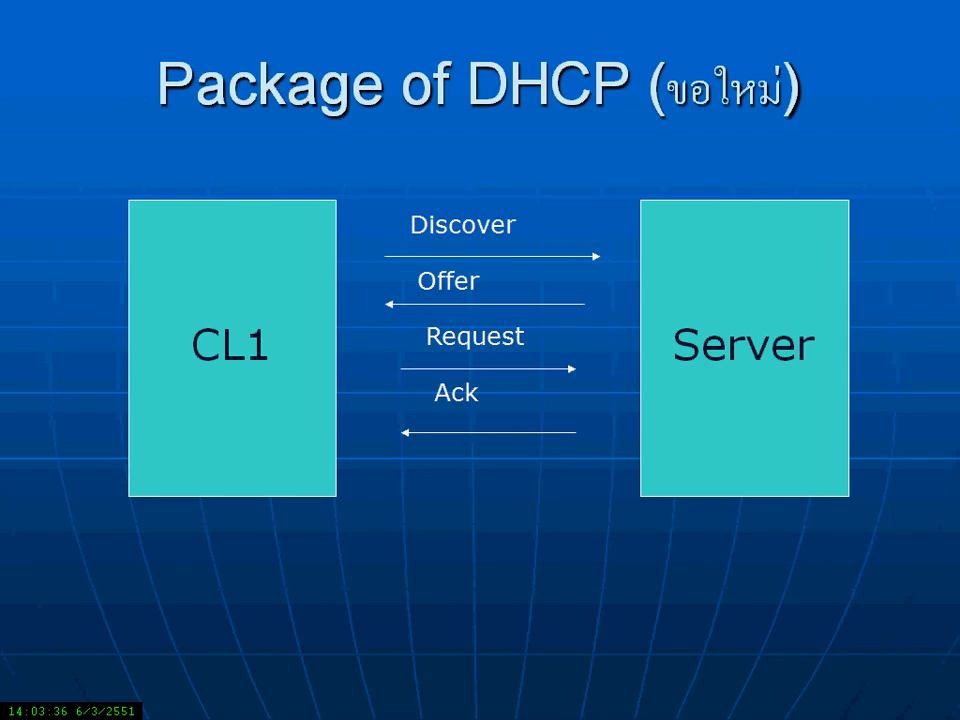
- Advance the slideshow to the Package of DHCP renewal slide
{"action": "key", "text": "Right"}
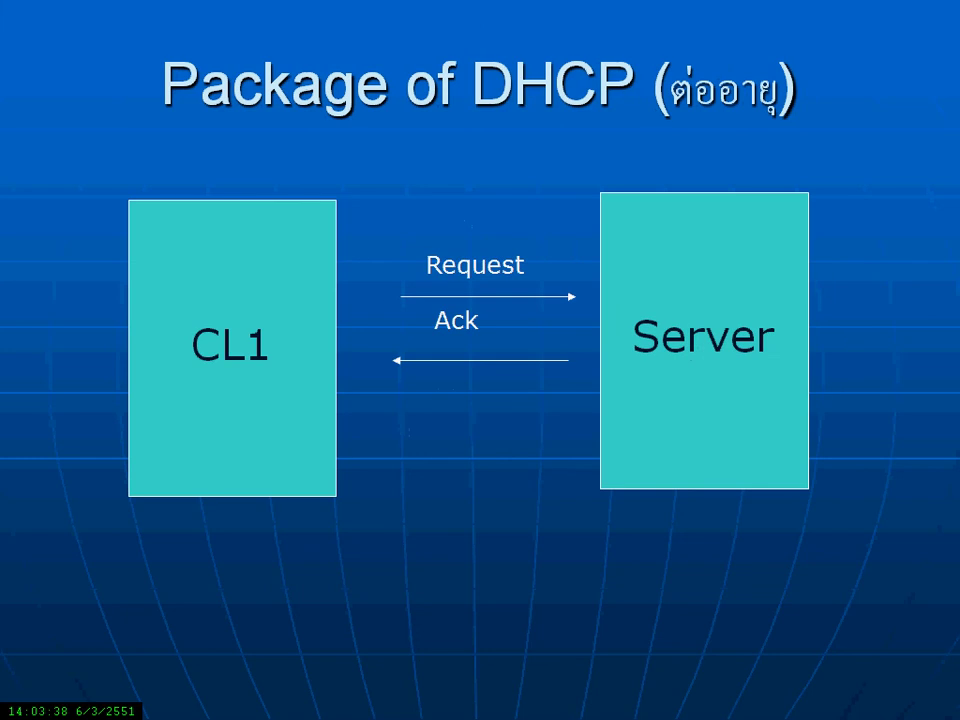
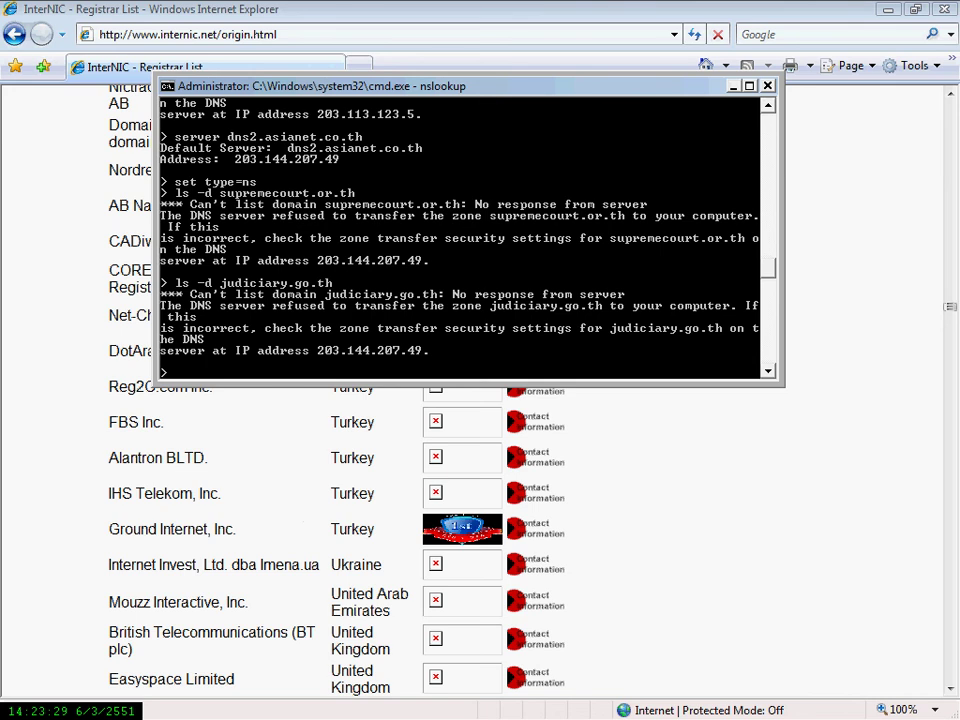
{"action": "left_click", "coordinate": [236, 36]}
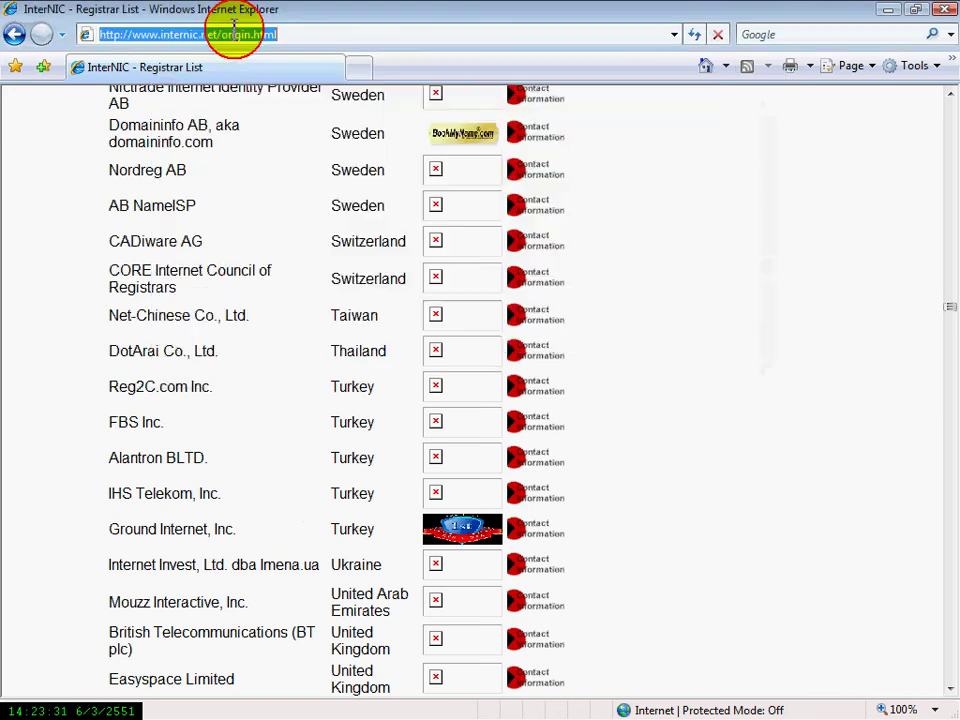
{"action": "type", "text": "www.judiciary.go.th"}
{"action": "key", "text": "Return"}
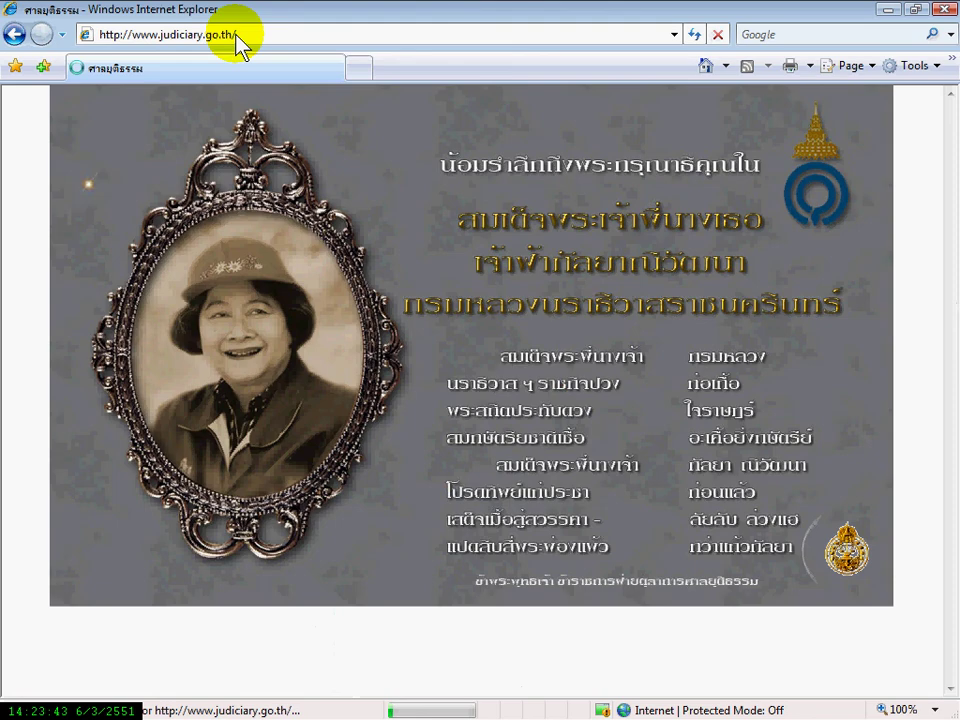
{"action": "left_click", "coordinate": [887, 9]}
{"action": "left_click", "coordinate": [597, 313]}
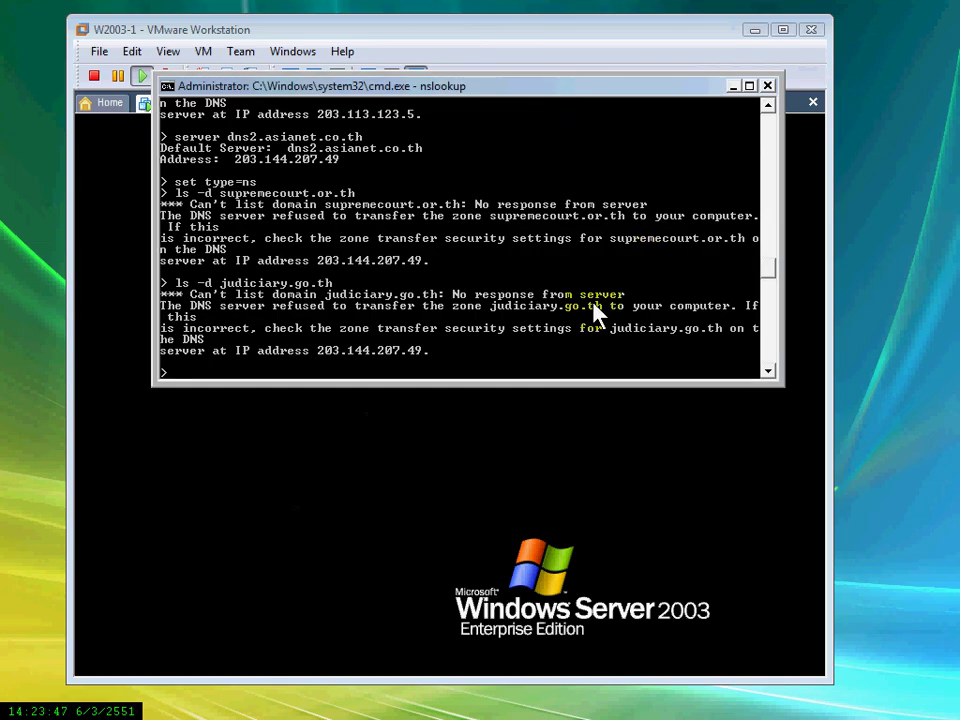
- List nslookup help, then try 'ls -t NS judiciary.go.th', which gets no response from the server
{"action": "type", "text": "ls "}
{"action": "type", "text": "elp"}
{"action": "key", "text": "Return"}
{"action": "type", "text": "ls "}
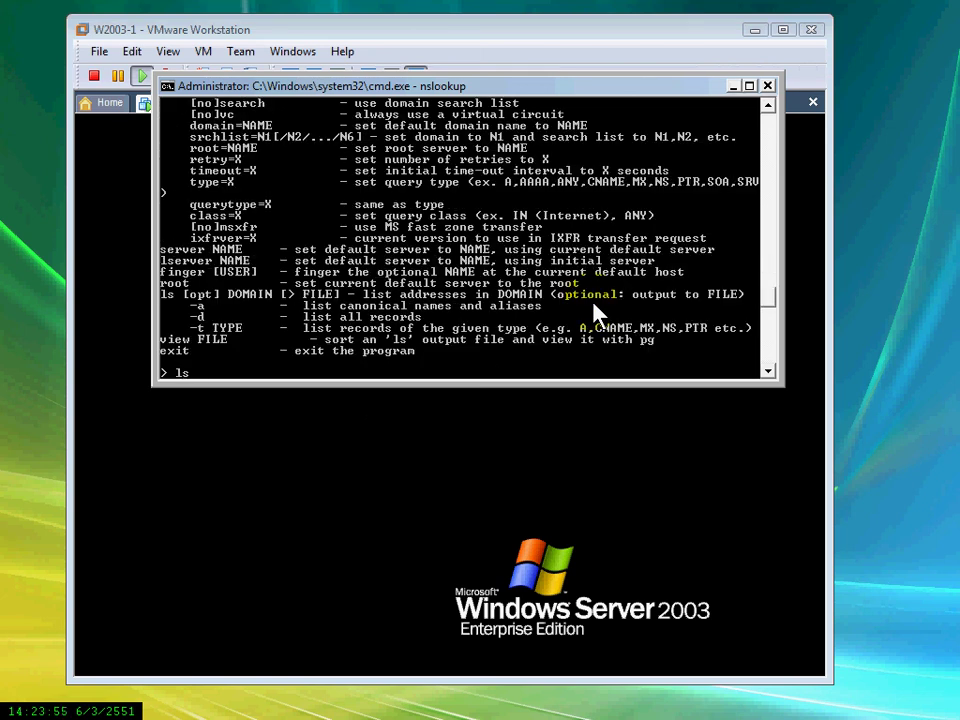
{"action": "type", "text": "-d"}
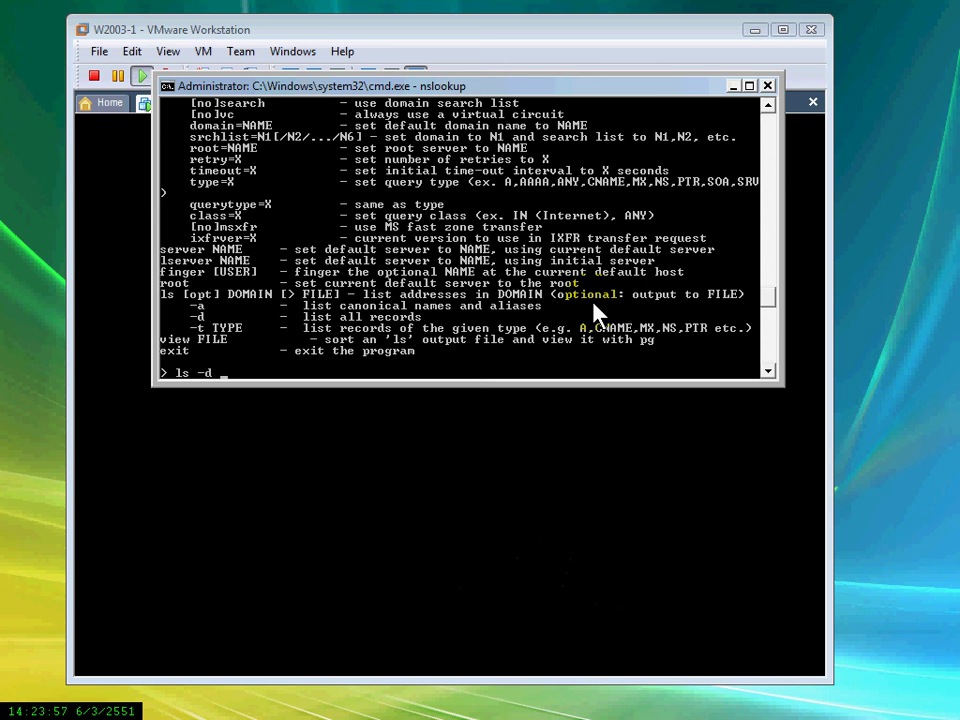
{"action": "key", "text": "BackSpace"}
{"action": "type", "text": "t NS judiciary.go.th"}
{"action": "key", "text": "Return"}
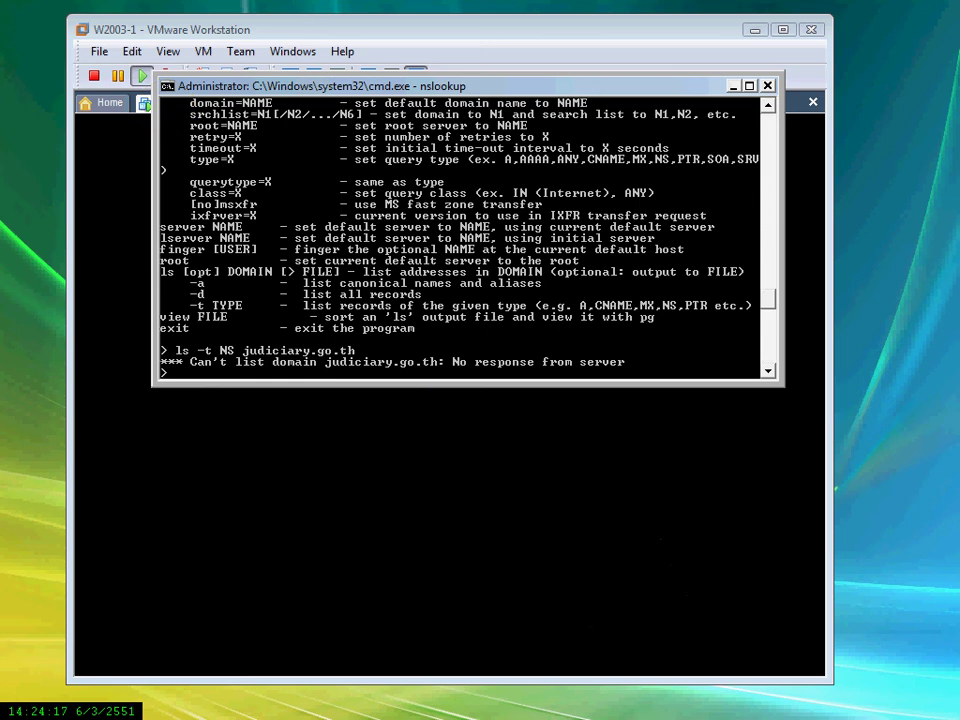
{"action": "left_click", "coordinate": [60, 358]}
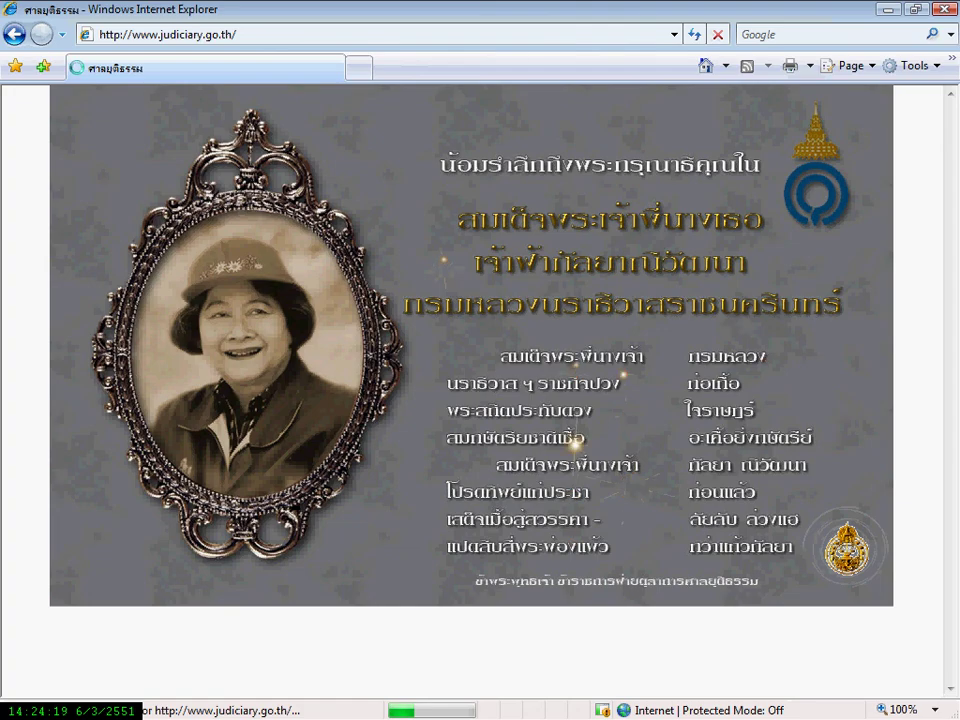
{"action": "left_click", "coordinate": [144, 34]}
{"action": "type", "text": "www.rob"}
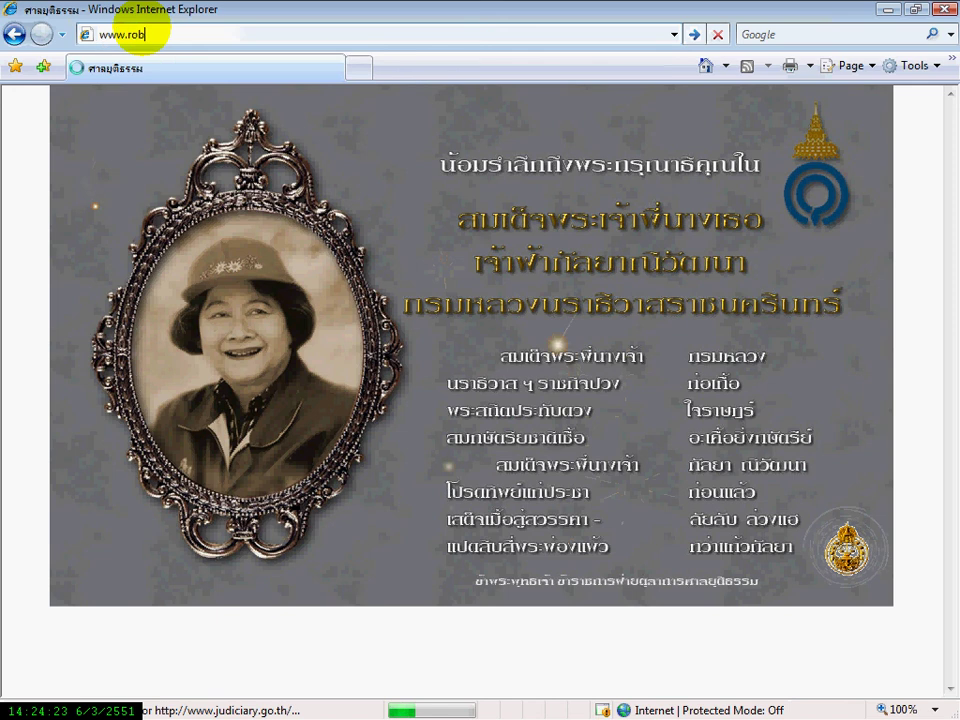
{"action": "type", "text": "tex.org"}
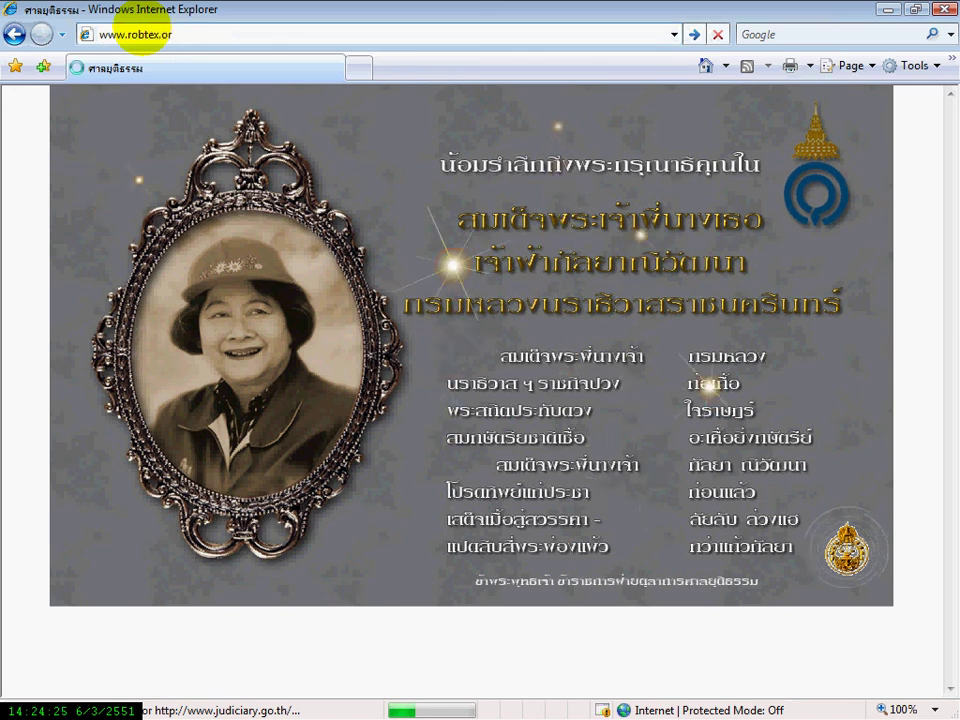
{"action": "key", "text": "Return"}
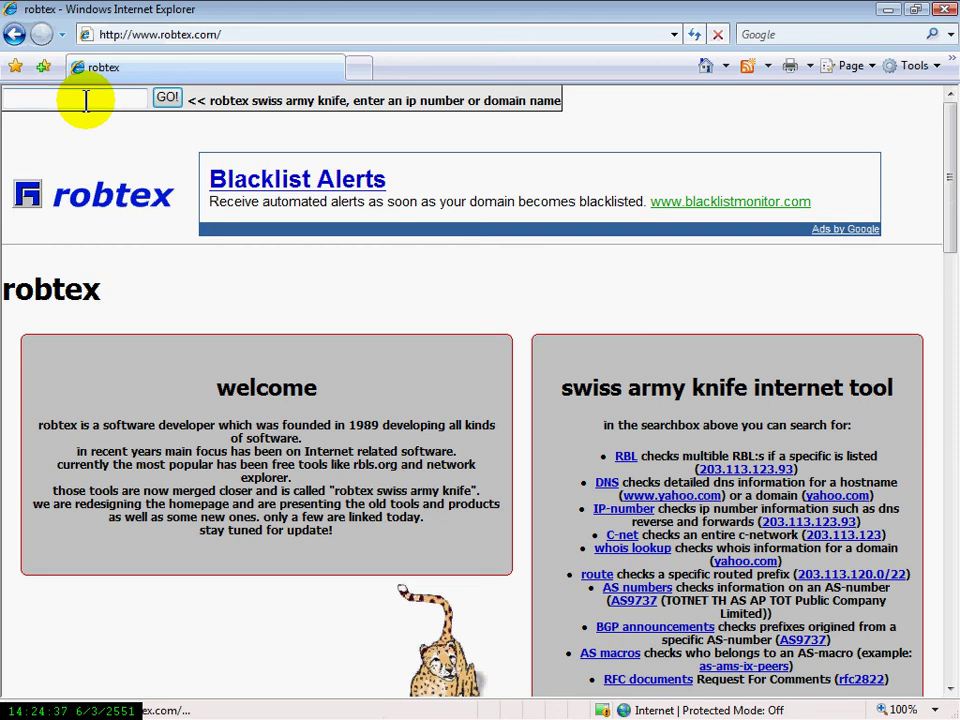
- Look up judiciary.go.th on Robtex and scroll down to its DNS relationship graph
{"action": "type", "text": "judi"}
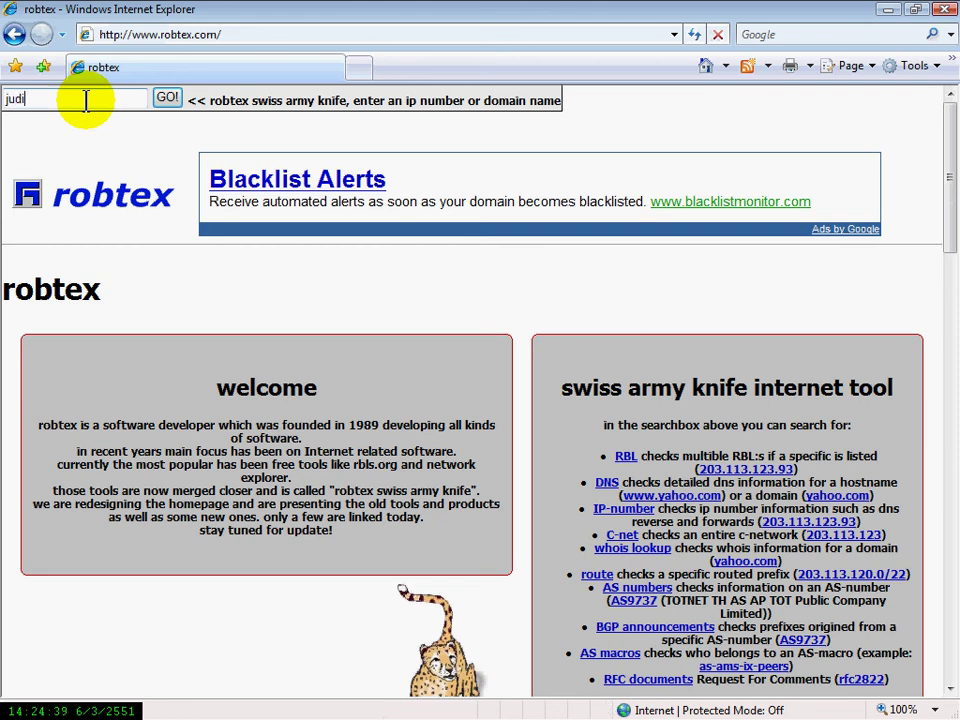
{"action": "type", "text": "ciary.go.th"}
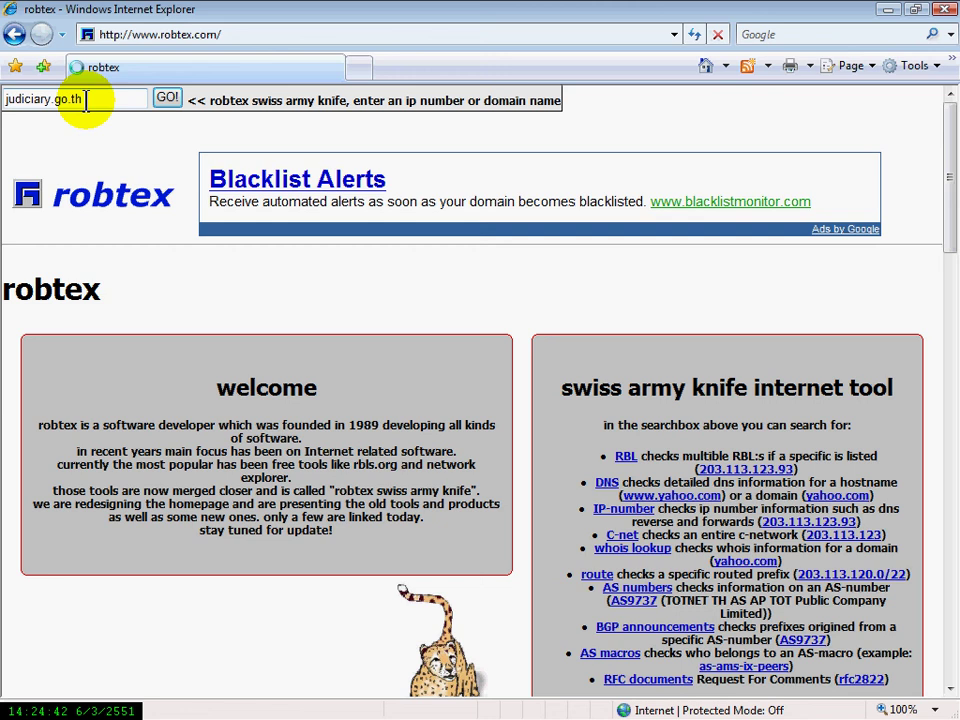
{"action": "key", "text": "Return"}
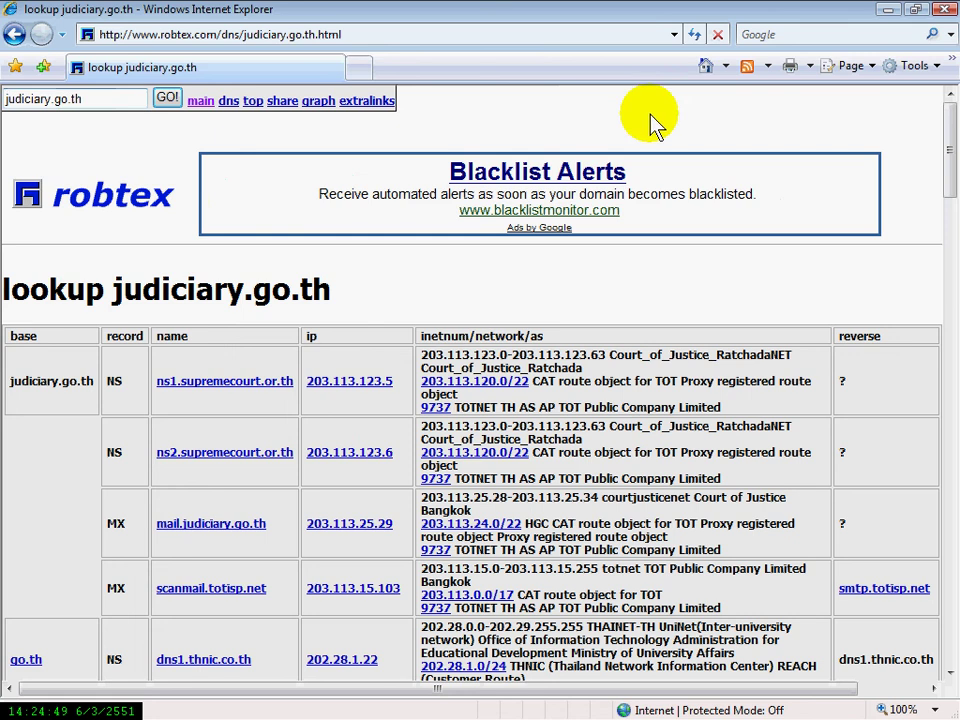
{"action": "left_click_drag", "start_coordinate": [948, 146], "coordinate": [953, 192]}
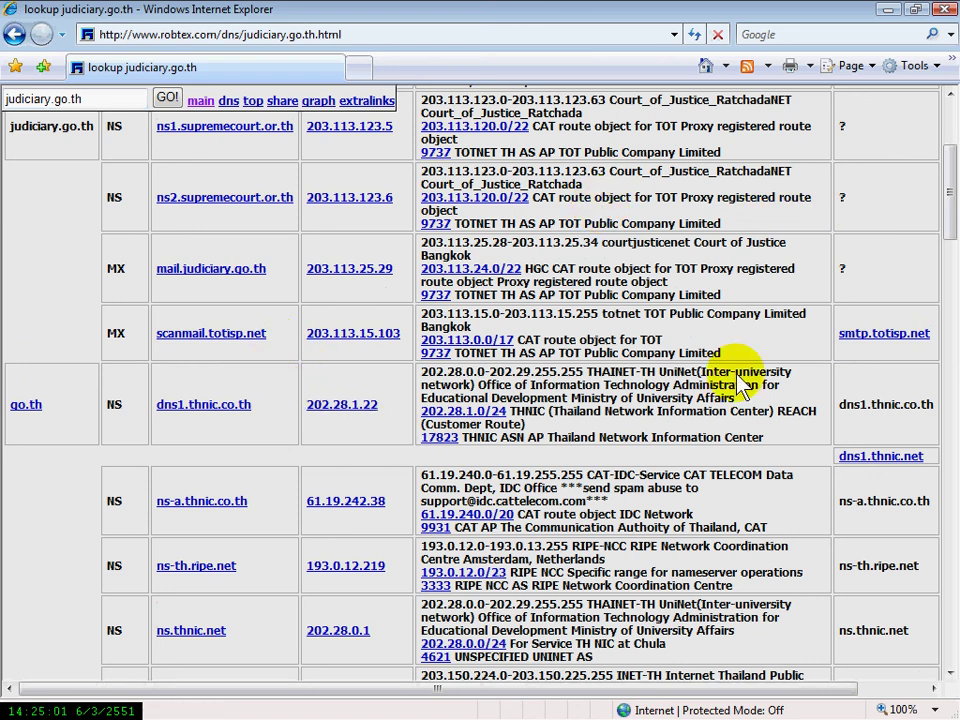
{"action": "left_click_drag", "start_coordinate": [943, 197], "coordinate": [948, 455]}
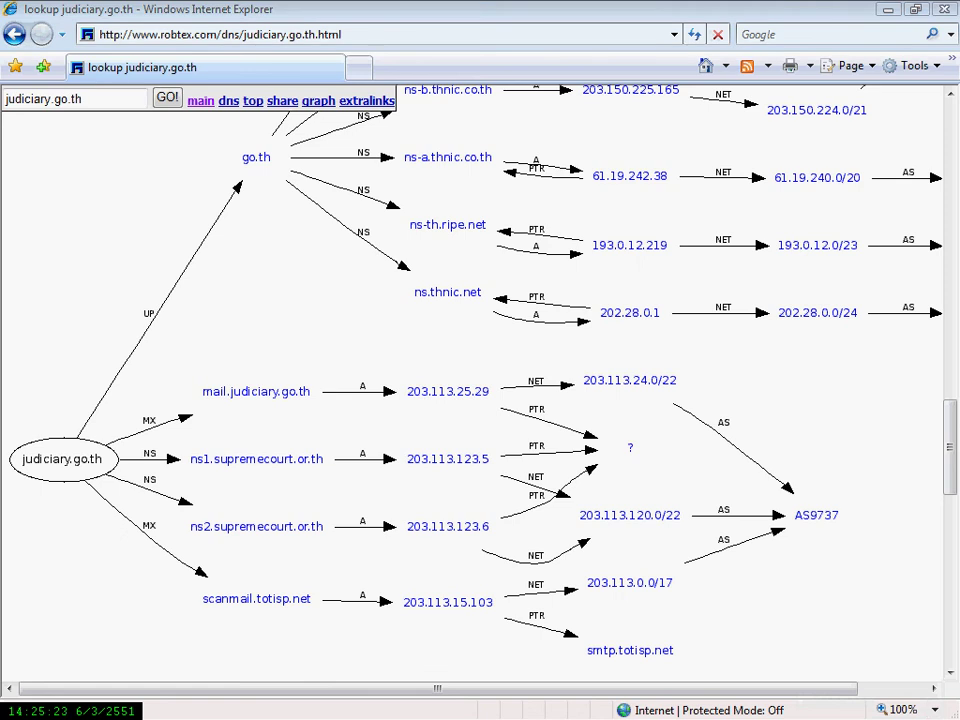
{"action": "left_click", "coordinate": [886, 9]}
- Quit nslookup and try running telnet, which is not recognized
{"action": "type", "text": "quit"}
{"action": "key", "text": "Return"}
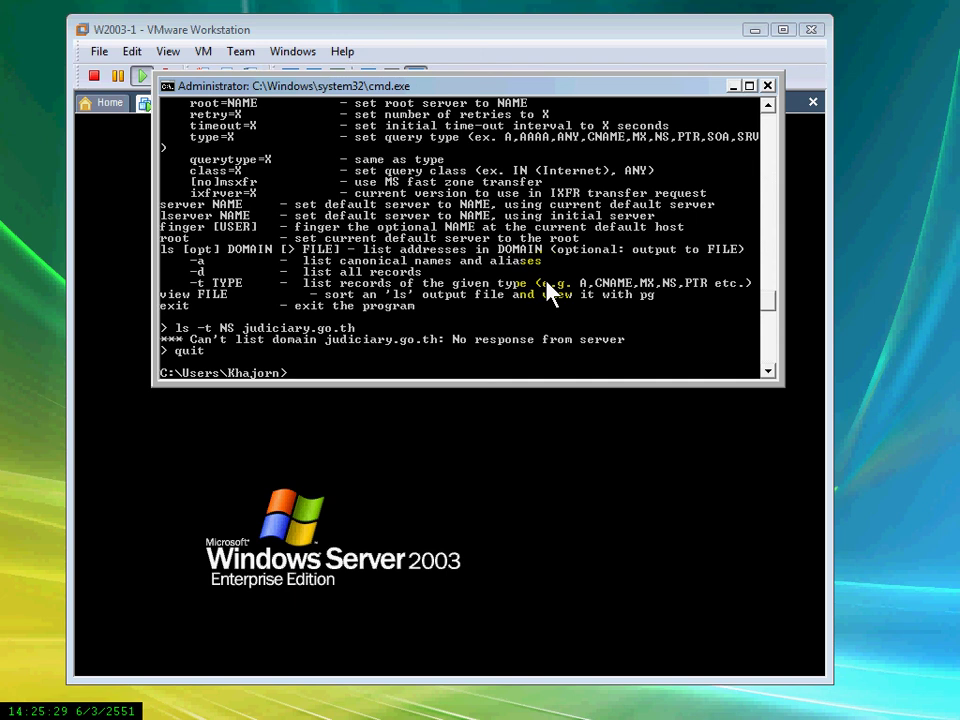
{"action": "type", "text": "s"}
{"action": "type", "text": "elnet"}
{"action": "key", "text": "Return"}
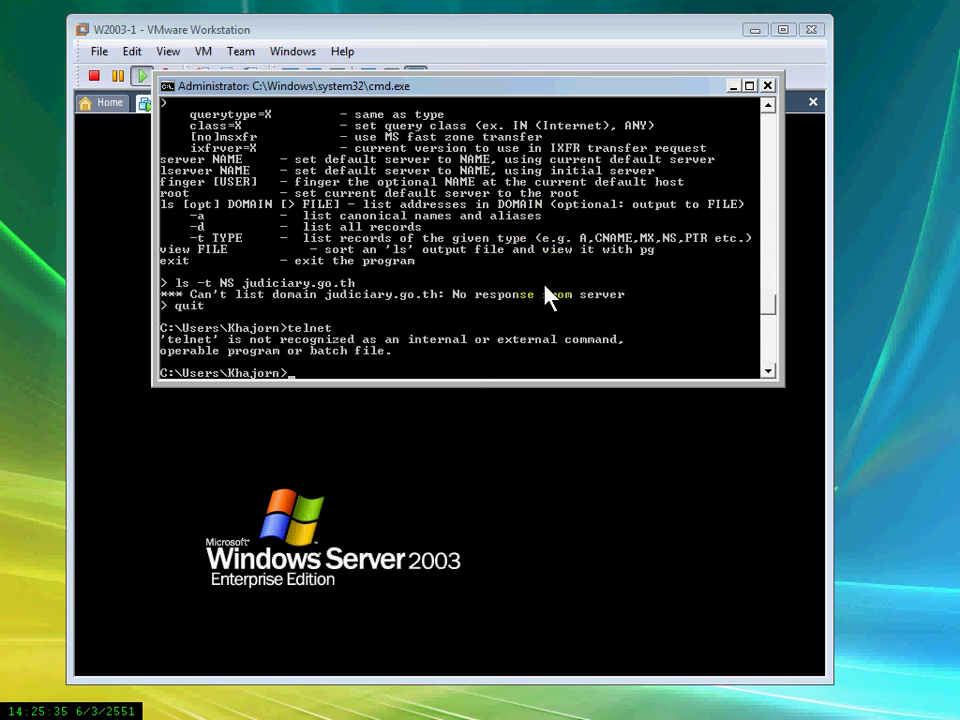
- Unlock the W2003-1 virtual machine with the administrator password
{"action": "left_click", "coordinate": [527, 465]}
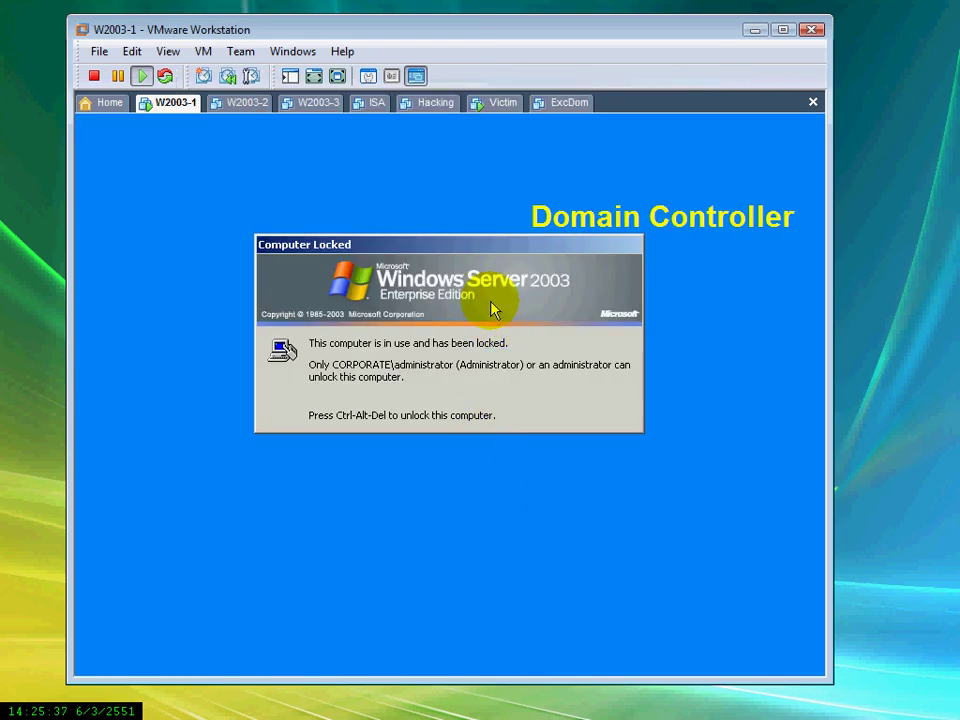
{"action": "left_click", "coordinate": [491, 306]}
{"action": "key", "text": "ctrl+alt+Insert"}
{"action": "type", "text": "password"}
{"action": "key", "text": "Return"}
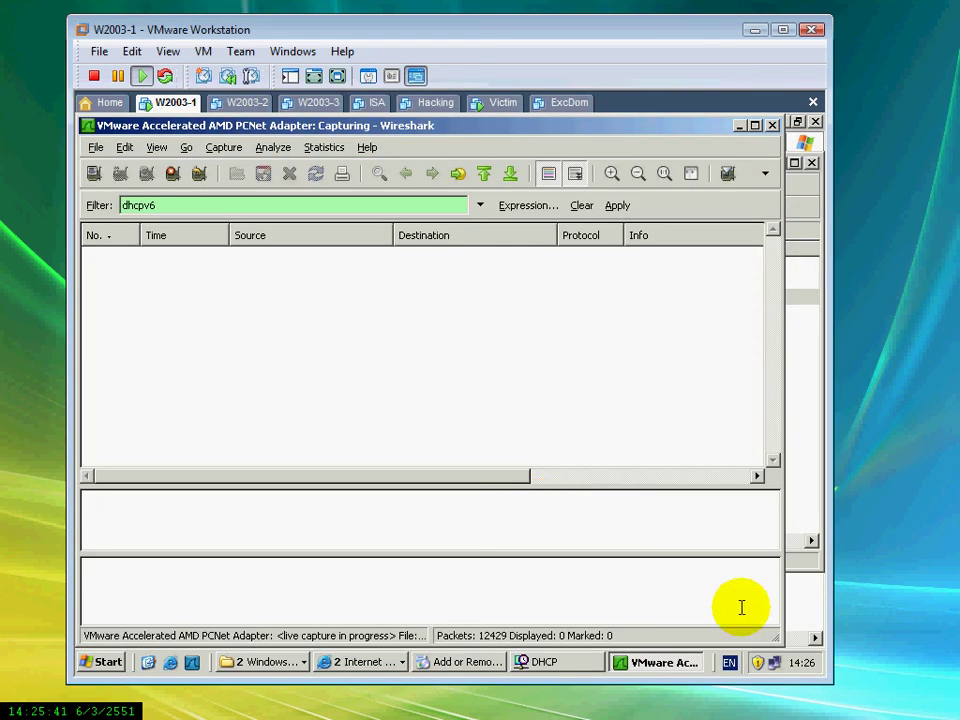
- Open the Internet Protocol (TCP/IP) properties of Local Area Connection 2
{"action": "double_click", "coordinate": [775, 664]}
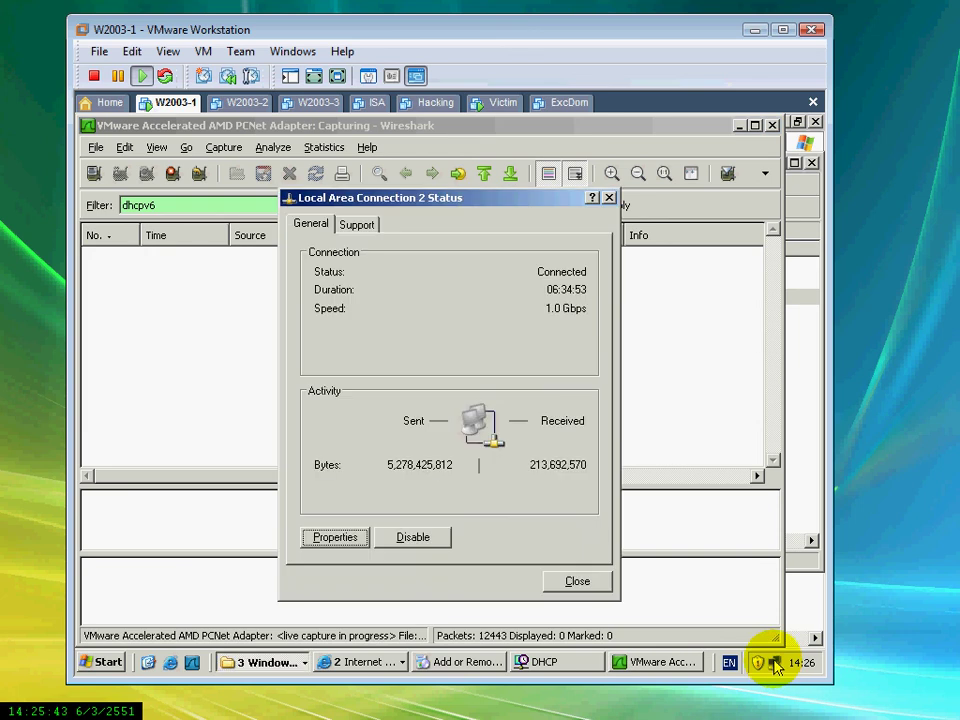
{"action": "left_click", "coordinate": [345, 538]}
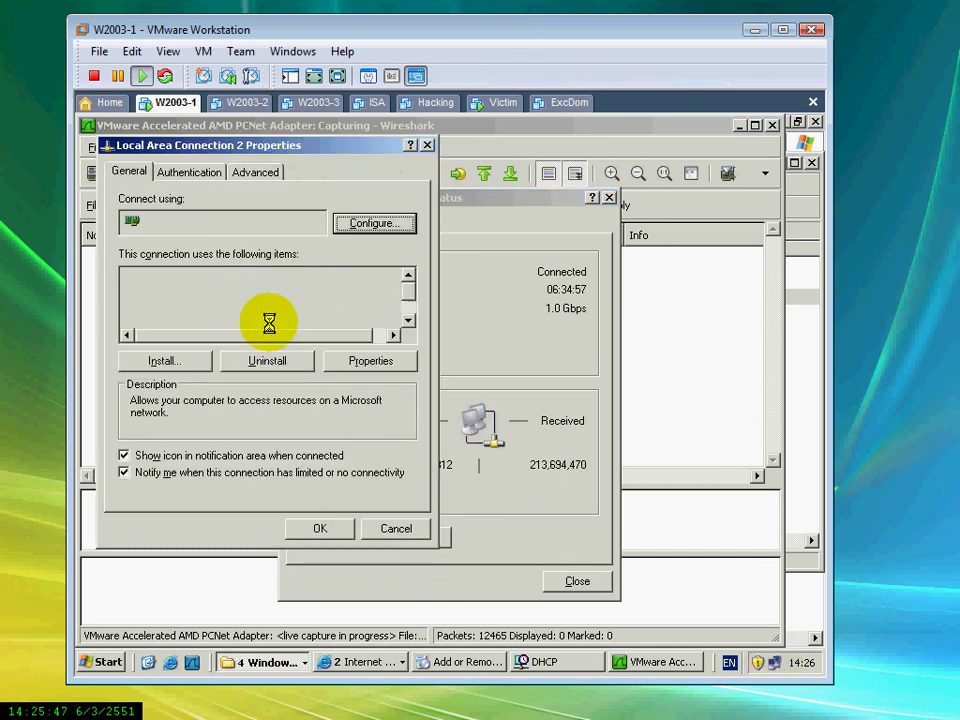
{"action": "left_click_drag", "start_coordinate": [412, 285], "coordinate": [409, 302]}
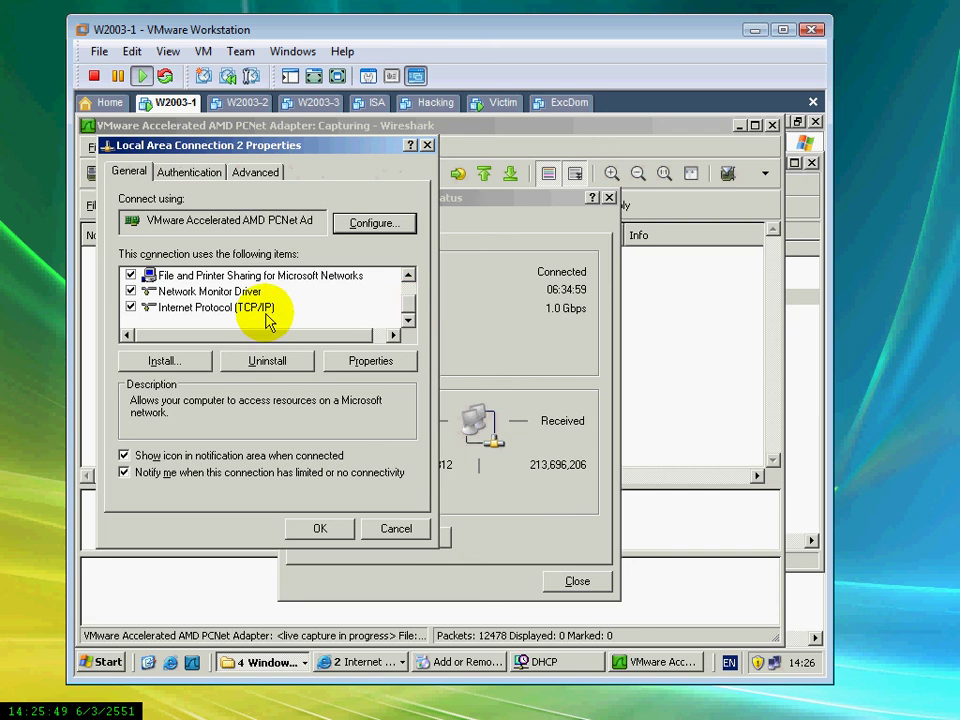
{"action": "double_click", "coordinate": [273, 312]}
- Set static IP 10.8.21.250, gateway 10.8.21.254 and preferred DNS 10.8.21.250, and apply
{"action": "type", "text": "102"}
{"action": "key", "text": "BackSpace"}
{"action": "key", "text": "BackSpace"}
{"action": "type", "text": ". 8 "}
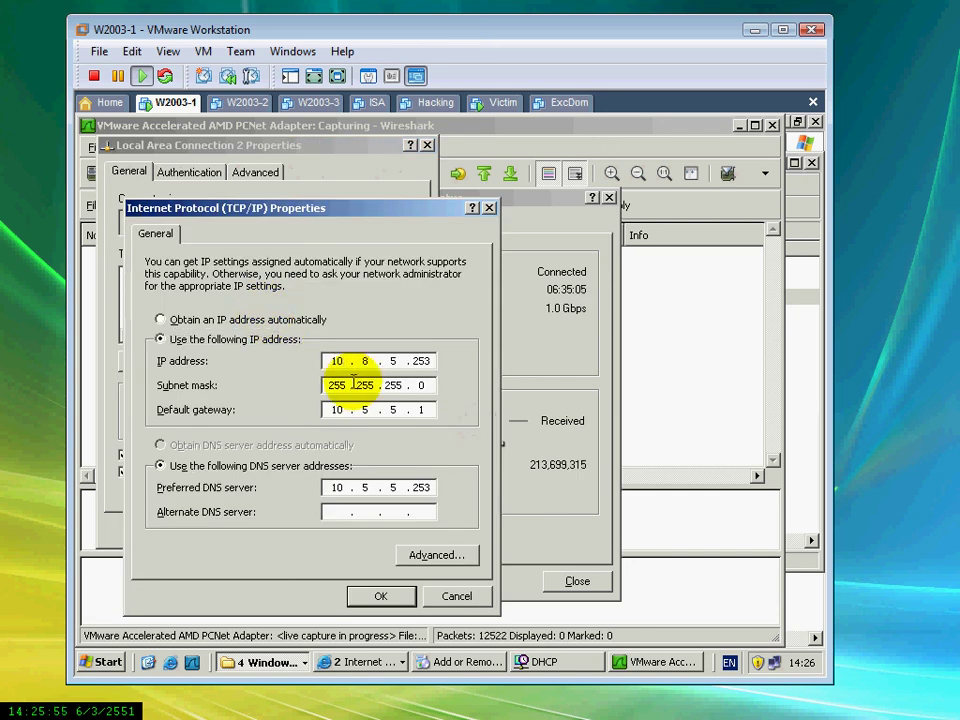
{"action": "type", "text": ". 21 . "}
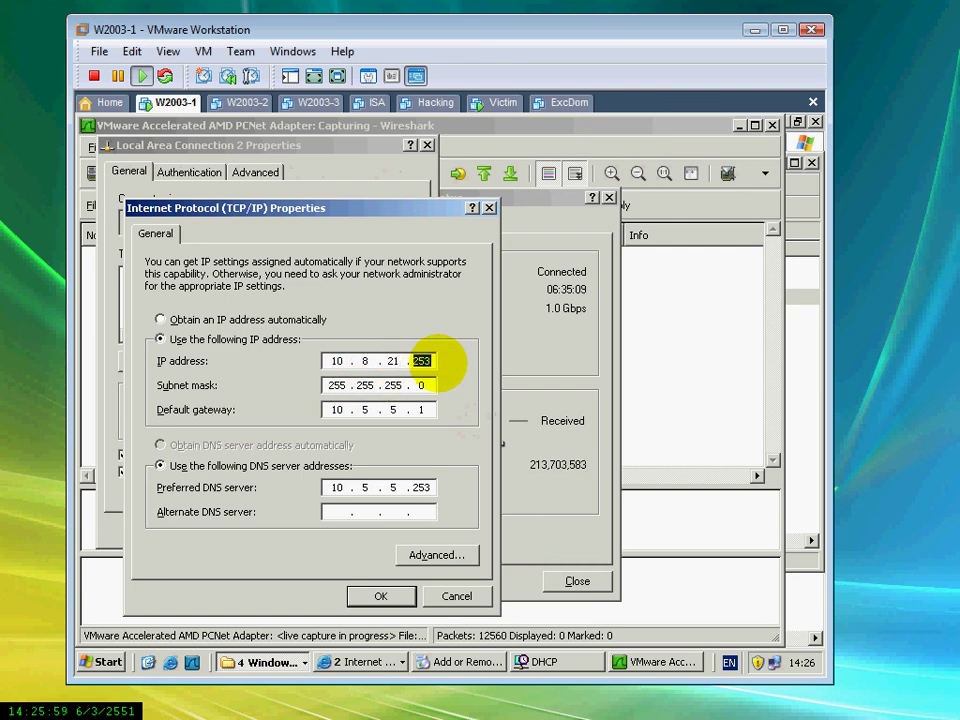
{"action": "type", "text": "250"}
{"action": "key", "text": "Tab"}
{"action": "key", "text": "Tab"}
{"action": "type", "text": ".8.21.254"}
{"action": "key", "text": "Tab"}
{"action": "key", "text": "Tab"}
{"action": "type", "text": "10.8.21.250"}
{"action": "key", "text": "Return"}
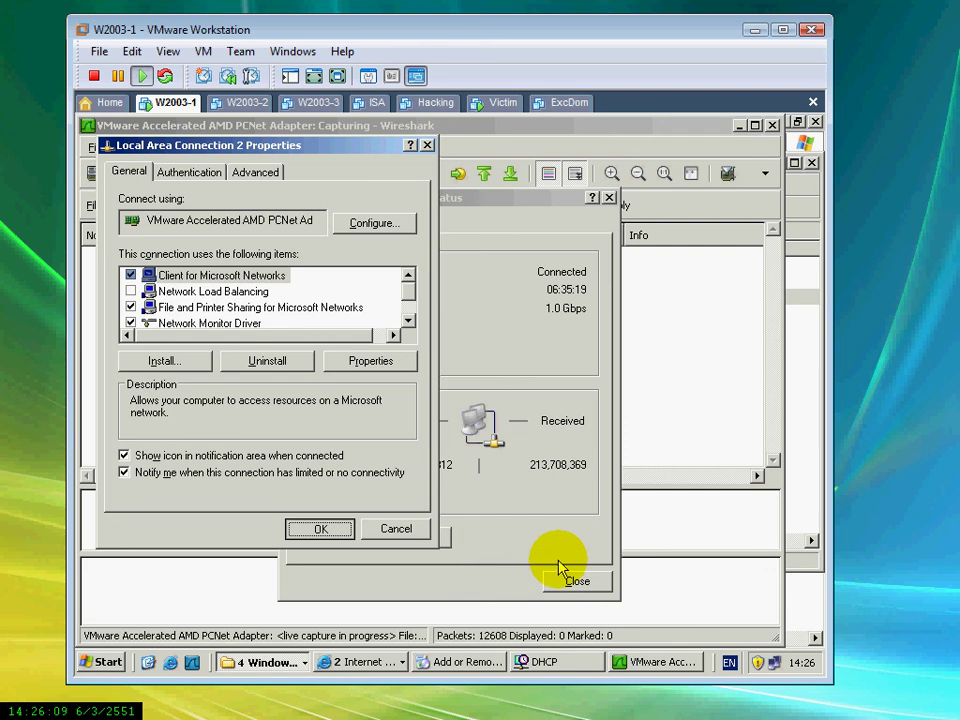
{"action": "left_click", "coordinate": [560, 575]}
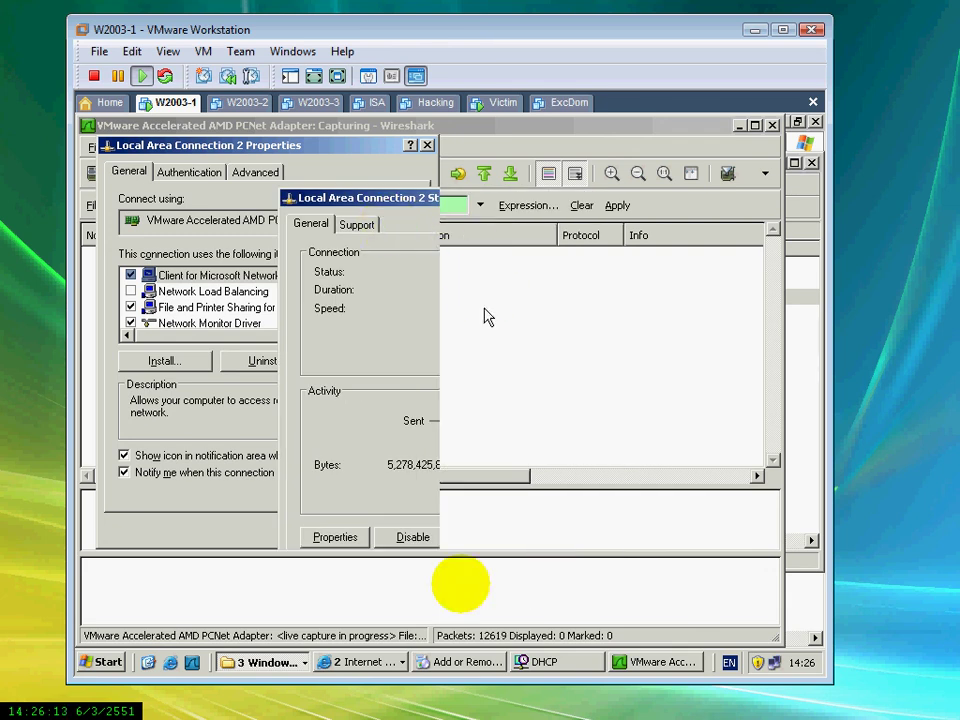
- Start nslookup in a new Command Prompt on the server
{"action": "left_click", "coordinate": [106, 662]}
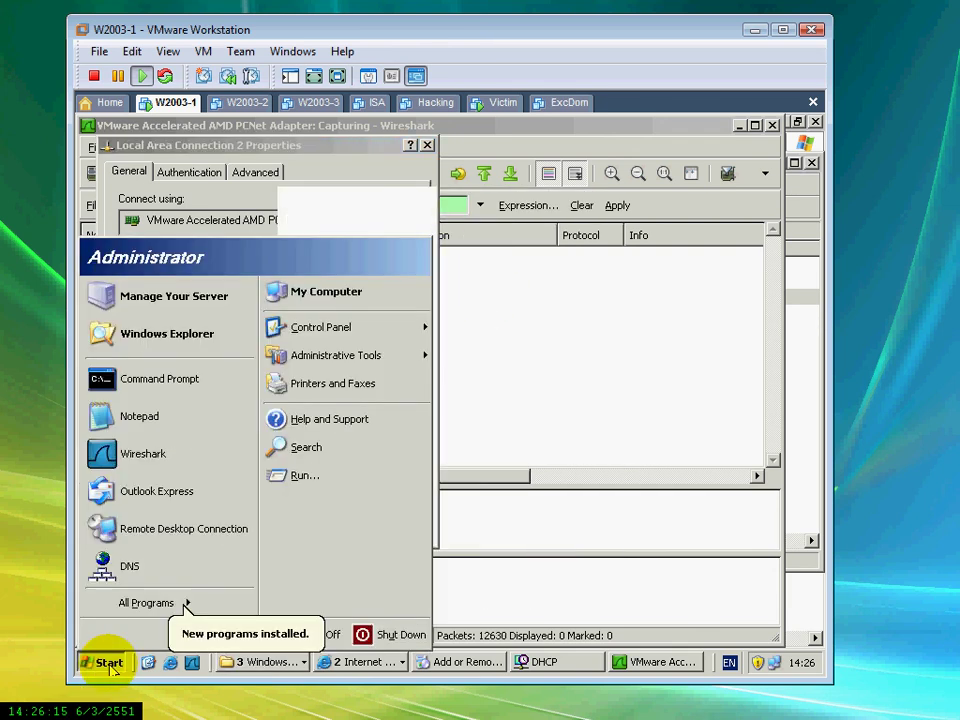
{"action": "left_click", "coordinate": [174, 390]}
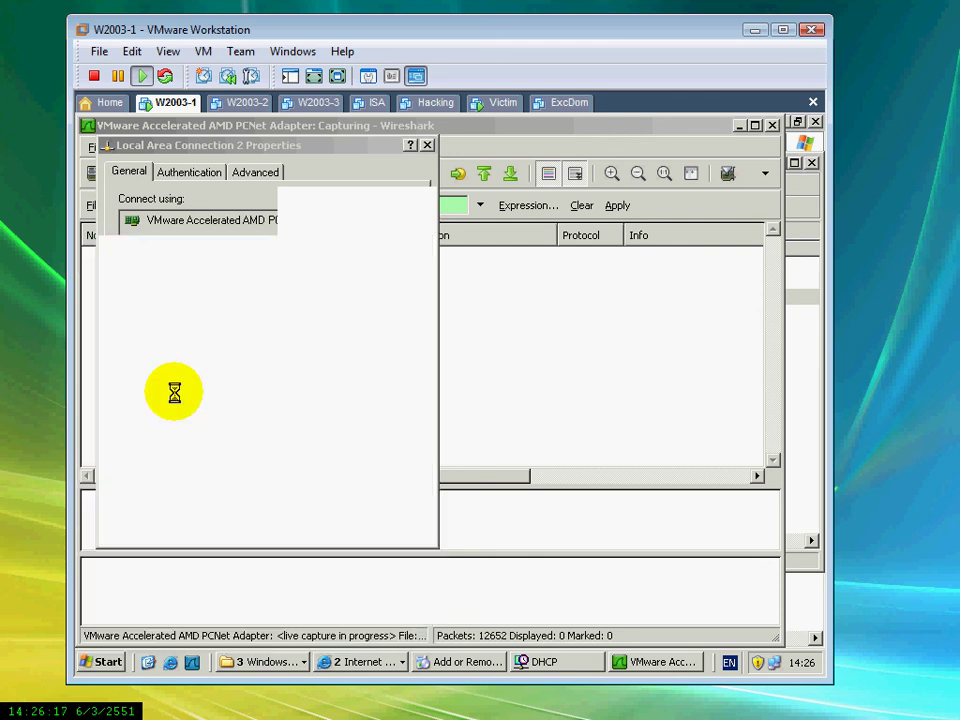
{"action": "type", "text": "nslookup"}
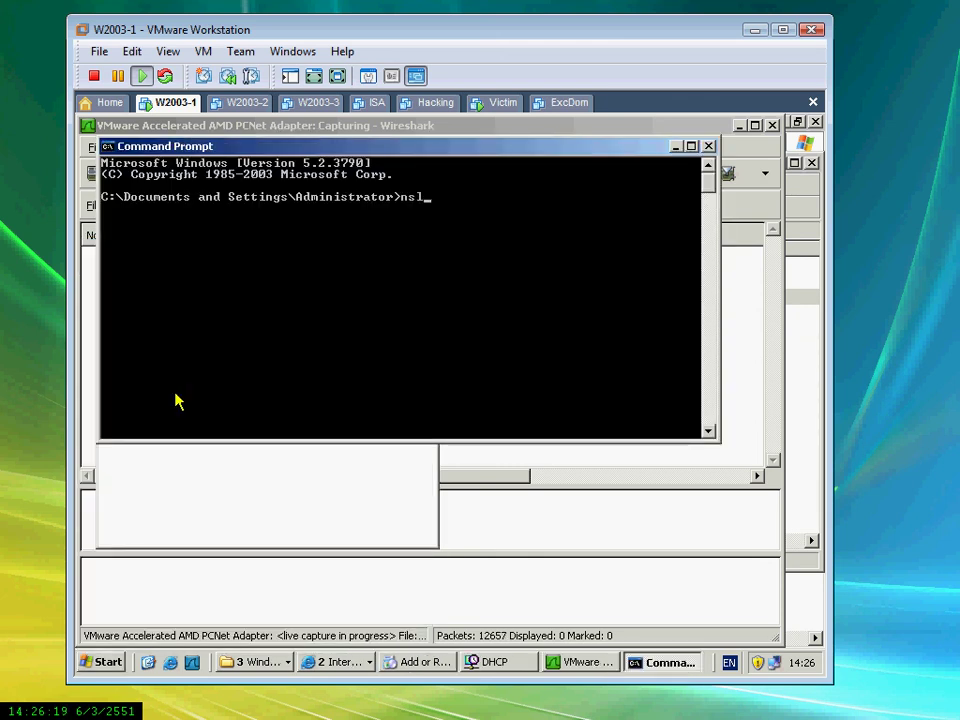
{"action": "key", "text": "Return"}
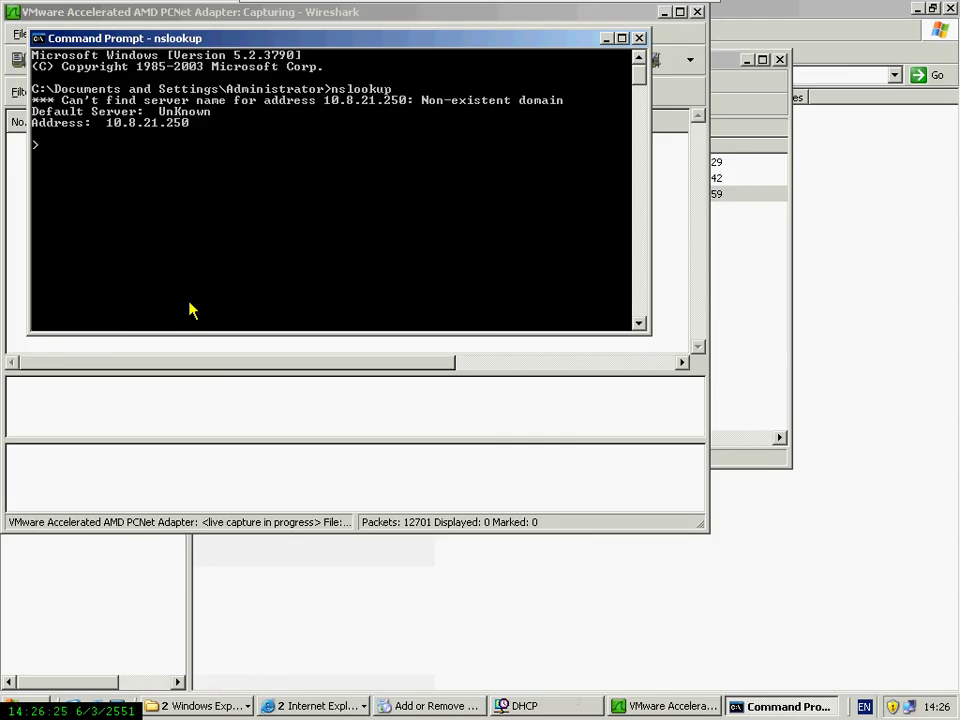
- Use server dns2.asianet.co.th, set type=NS, and request 'ls -d judiciary.go.th', which is refused
{"action": "type", "text": "erver"}
{"action": "type", "text": " dns2"}
{"action": "type", "text": ".ais"}
{"action": "key", "text": "BackSpace"}
{"action": "key", "text": "BackSpace"}
{"action": "type", "text": "sianet.co.th"}
{"action": "key", "text": "Return"}
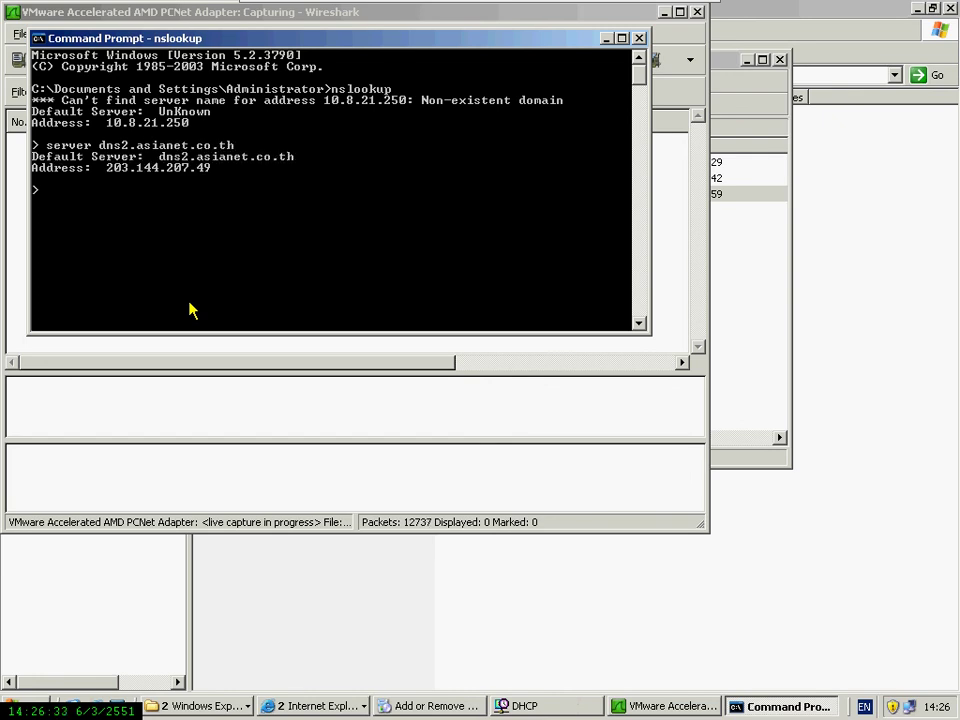
{"action": "type", "text": "set type=NS"}
{"action": "key", "text": "Return"}
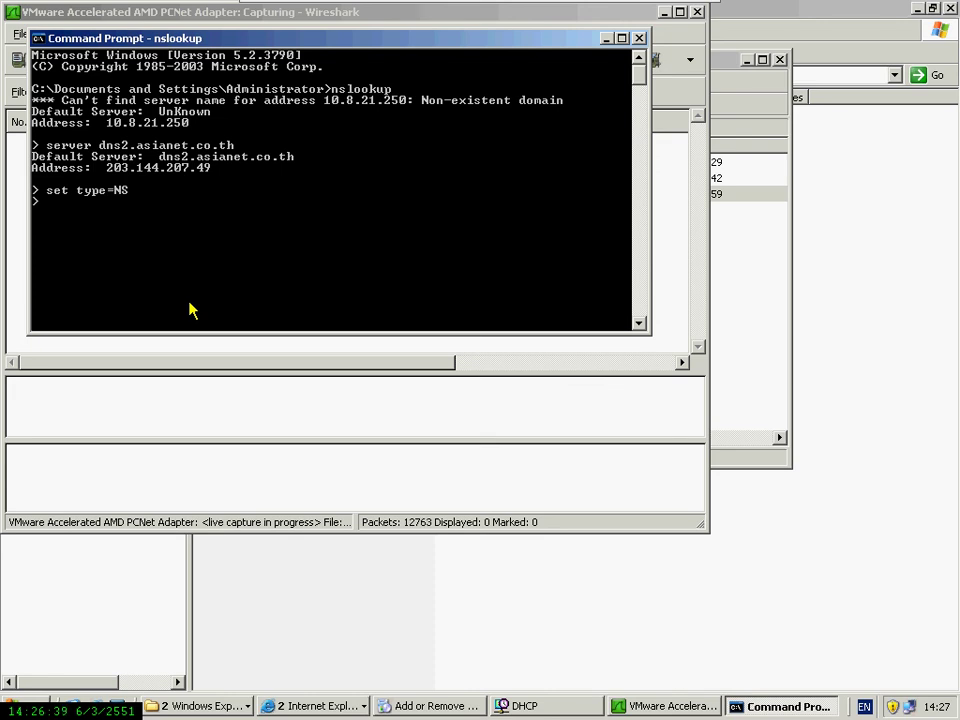
{"action": "type", "text": "ls -d judiciary.go.th"}
{"action": "key", "text": "Return"}
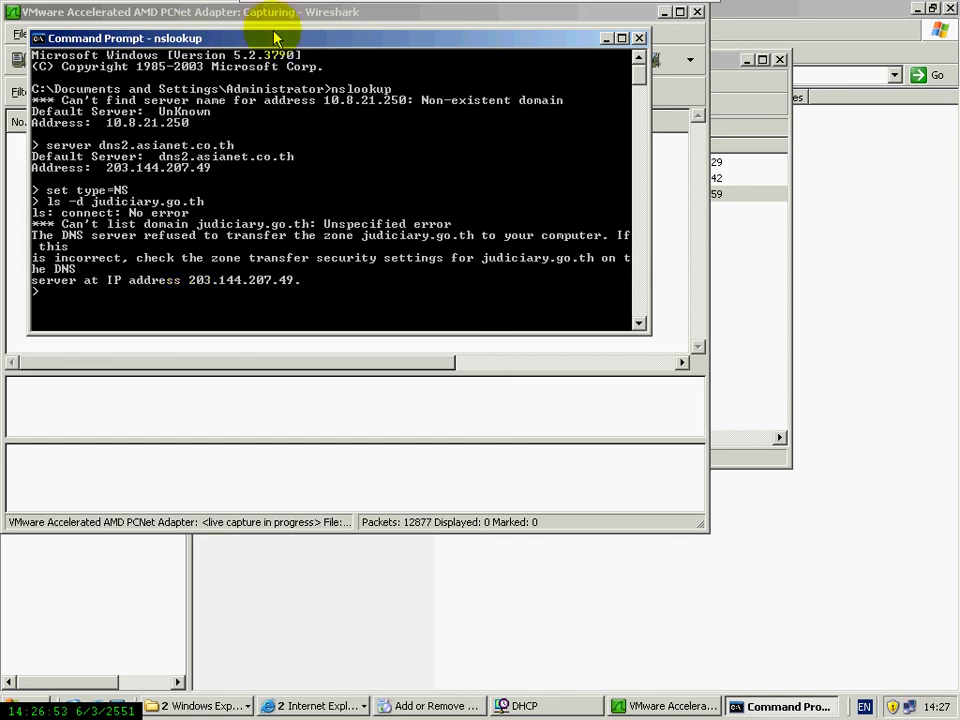
- Close Wireshark, discarding the capture without saving
{"action": "left_click_drag", "start_coordinate": [279, 36], "coordinate": [482, 161]}
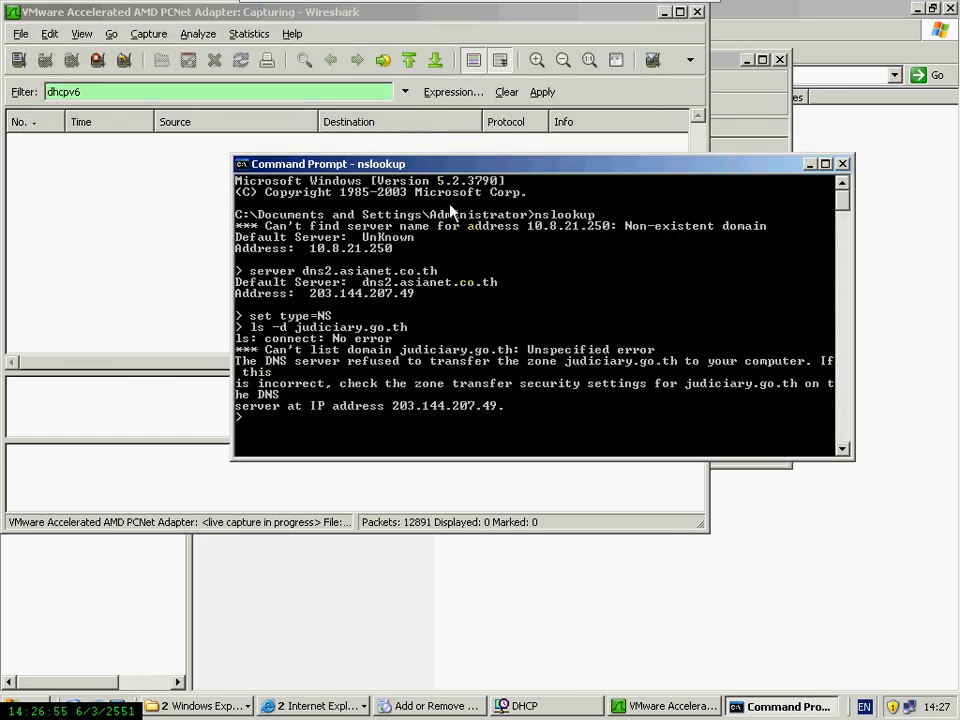
{"action": "left_click", "coordinate": [697, 12]}
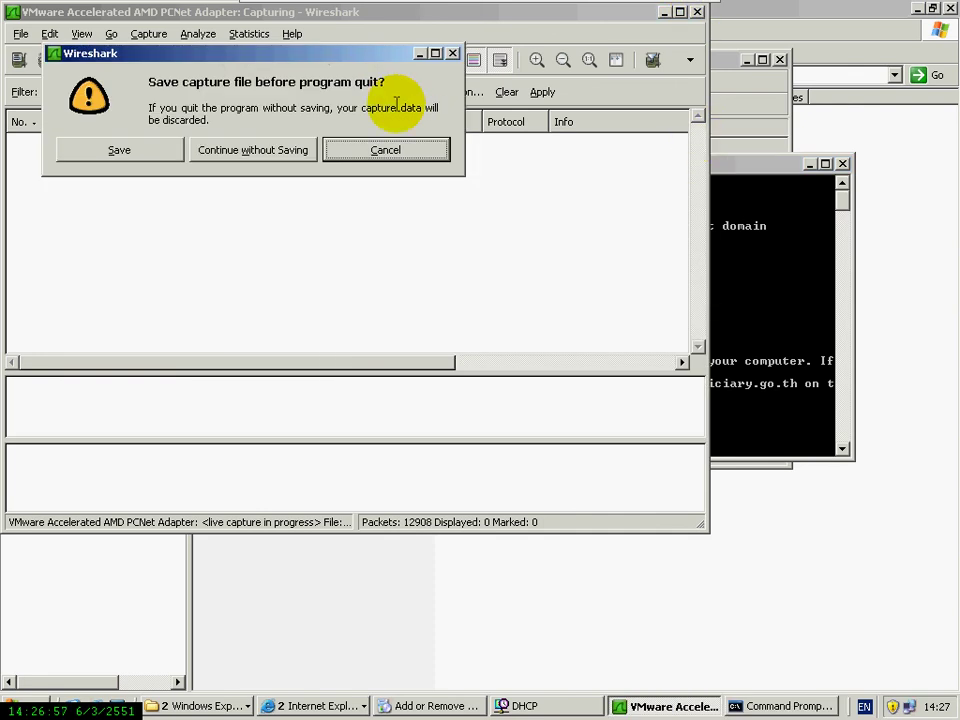
{"action": "left_click", "coordinate": [266, 152]}
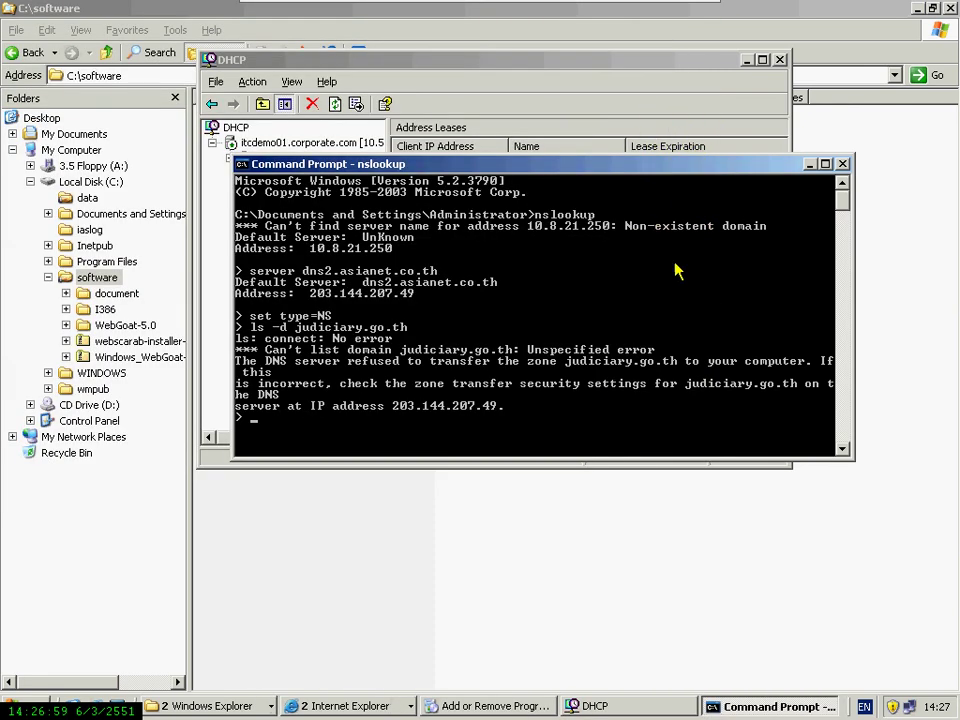
- Leave nslookup with quit and exit, returning to the ordinary command prompt
{"action": "type", "text": "quit"}
{"action": "key", "text": "Return"}
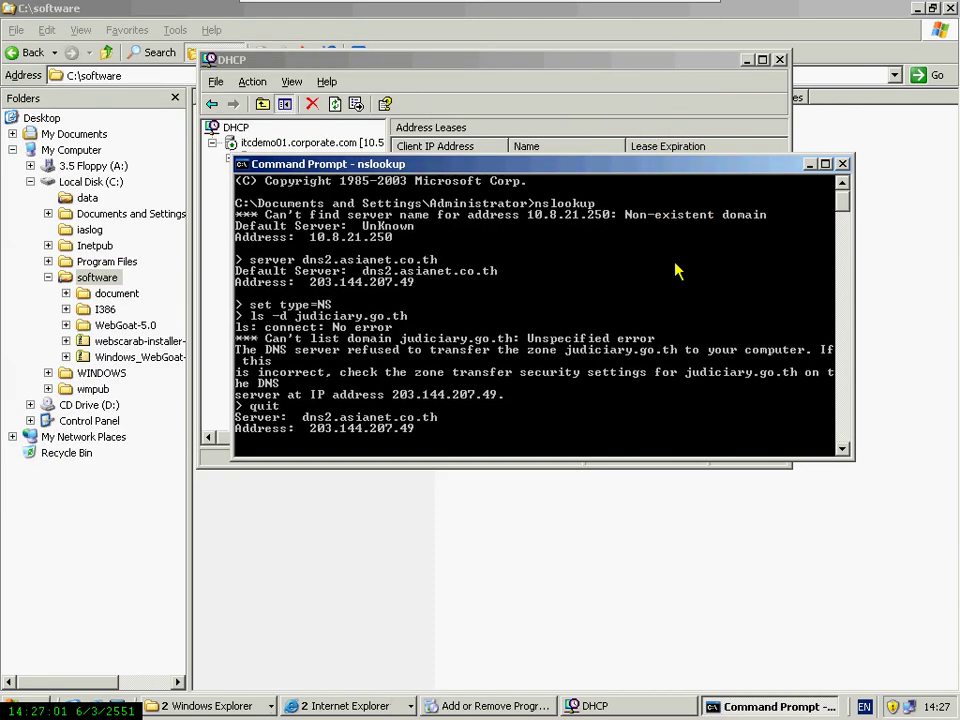
{"action": "key", "text": "Return"}
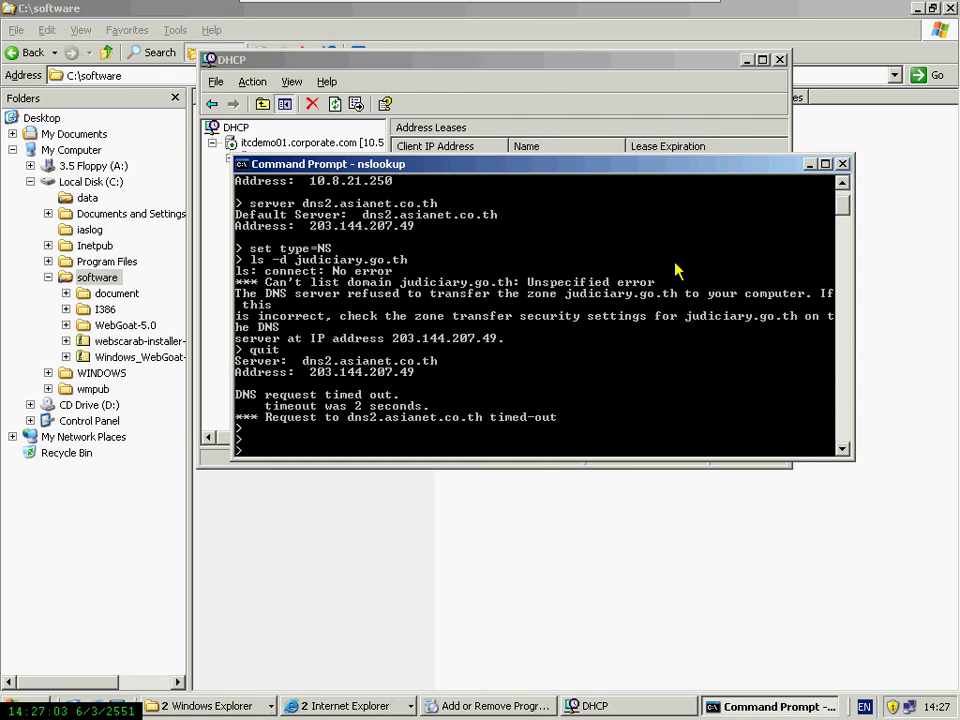
{"action": "type", "text": "exit"}
{"action": "key", "text": "Return"}
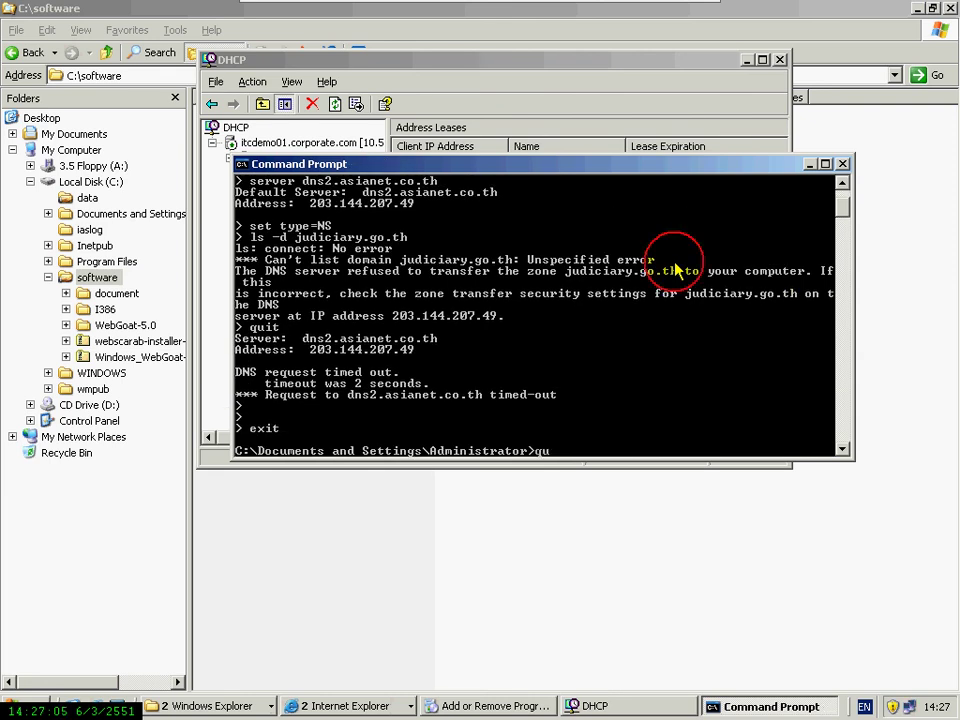
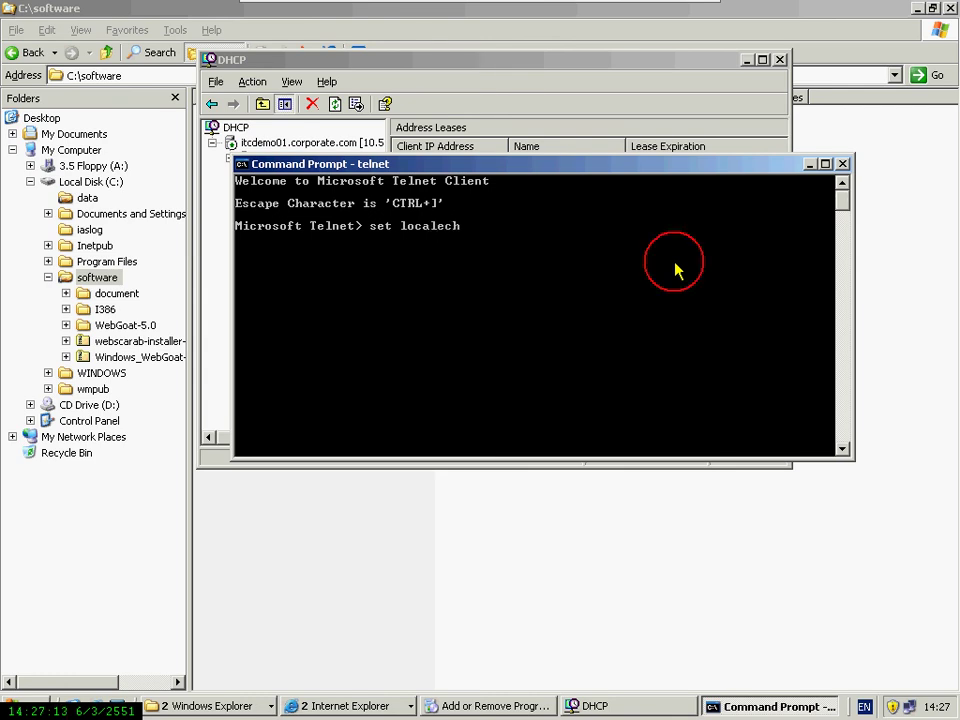
- Enable local echo with 'set localecho', then open mail.judiciary.go.th on port 25
{"action": "type", "text": "ho"}
{"action": "key", "text": "Return"}
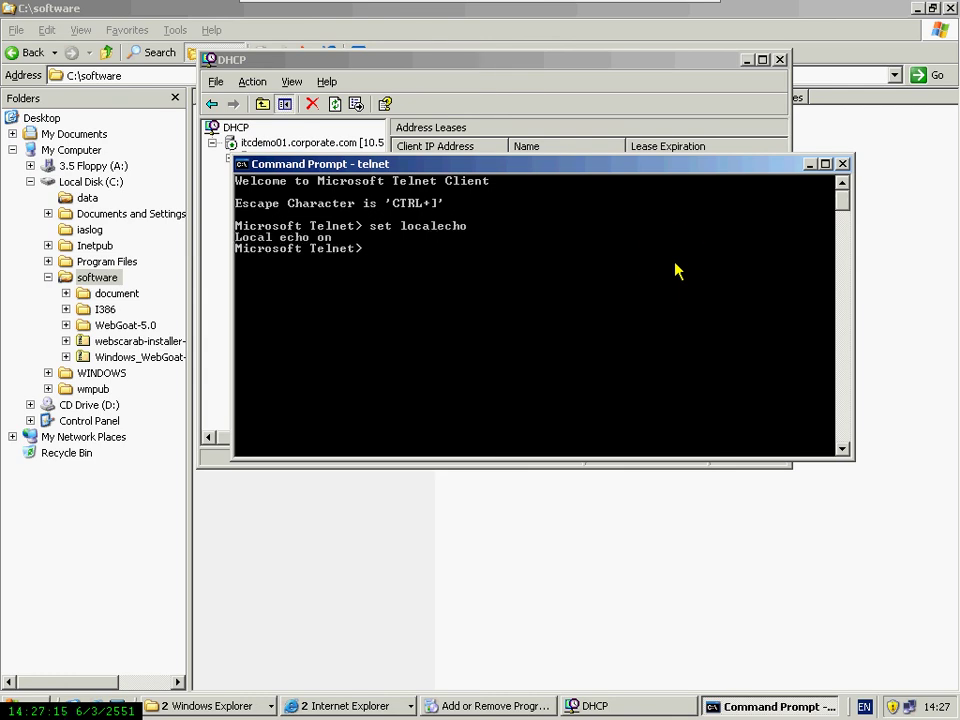
{"action": "type", "text": "open mail.judiciary.go.th 2"}
{"action": "key", "text": "BackSpace"}
{"action": "type", "text": "25"}
{"action": "key", "text": "Return"}
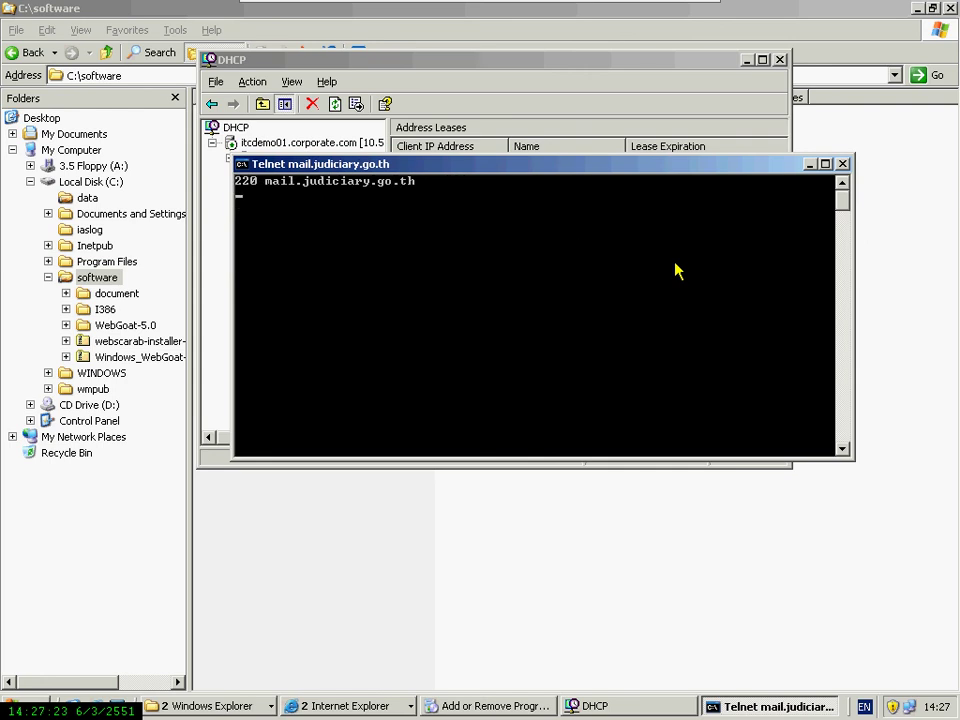